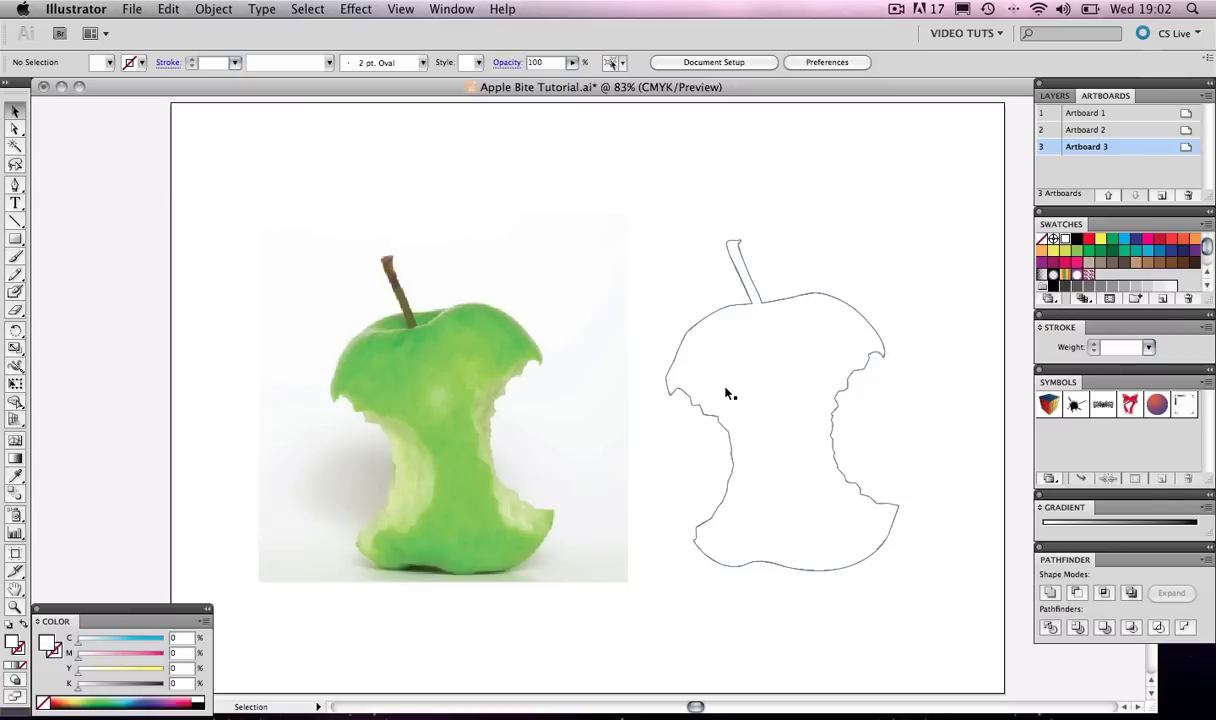
# Compare the apple core photo with the traced outline on Artboard 3, examining the outline's jagged bite edges up close
pyautogui.click(545, 379)
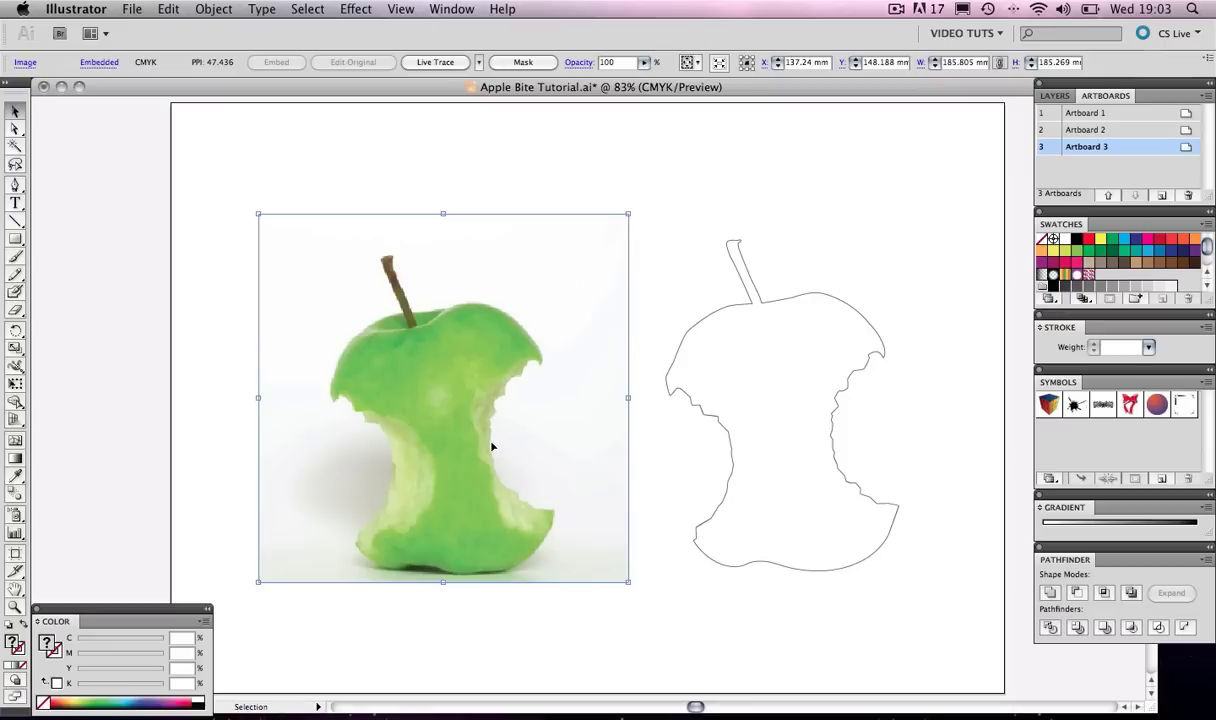
pyautogui.click(944, 477)
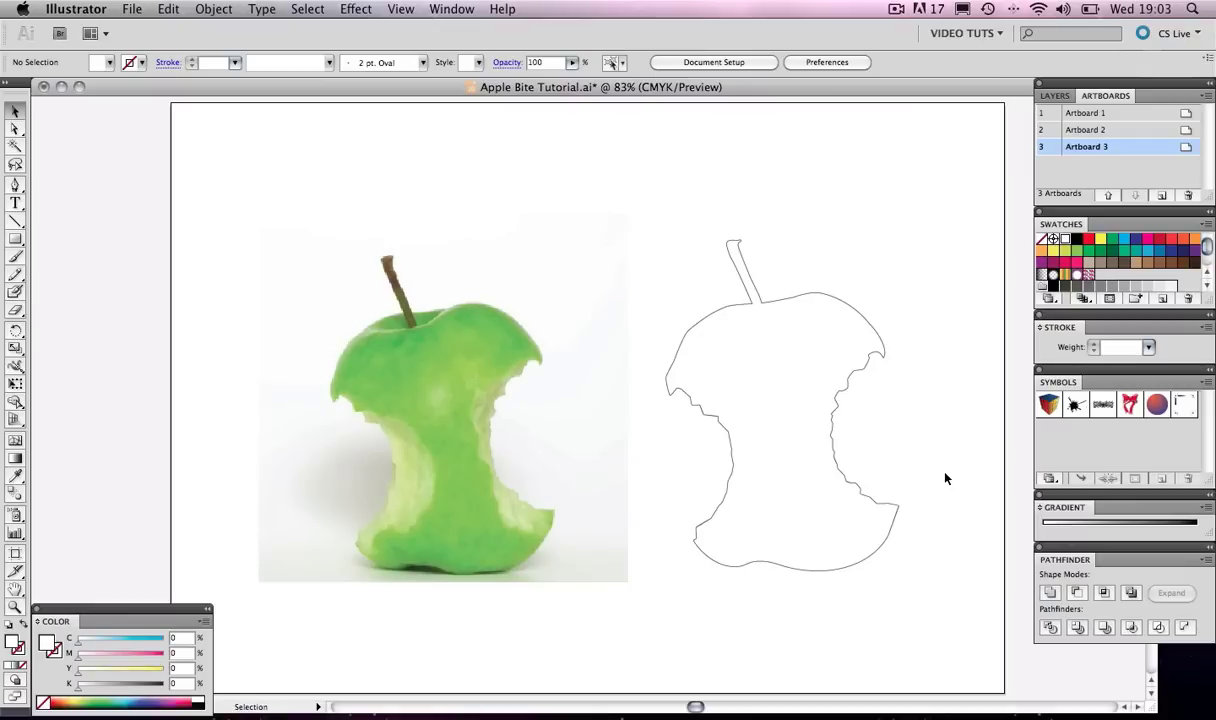
pyautogui.press('z')
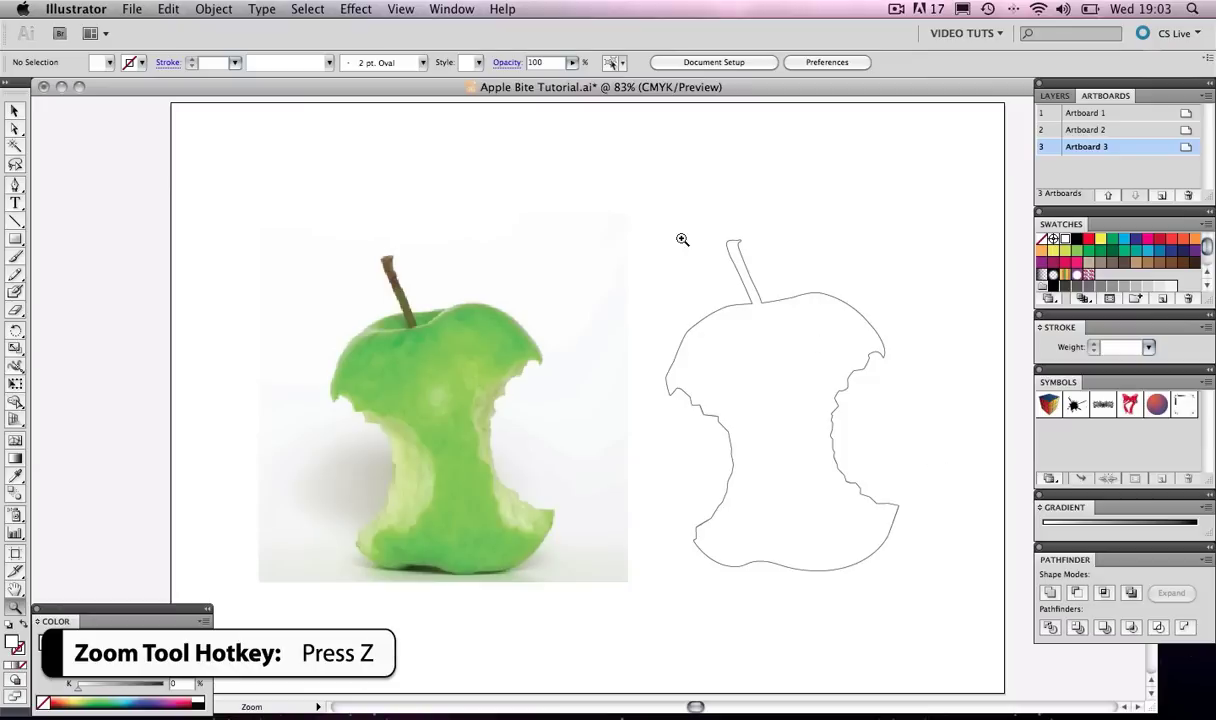
pyautogui.moveTo(647, 225); pyautogui.dragTo(941, 583)
pyautogui.moveTo(686, 586); pyautogui.dragTo(724, 475)
pyautogui.click(675, 484)
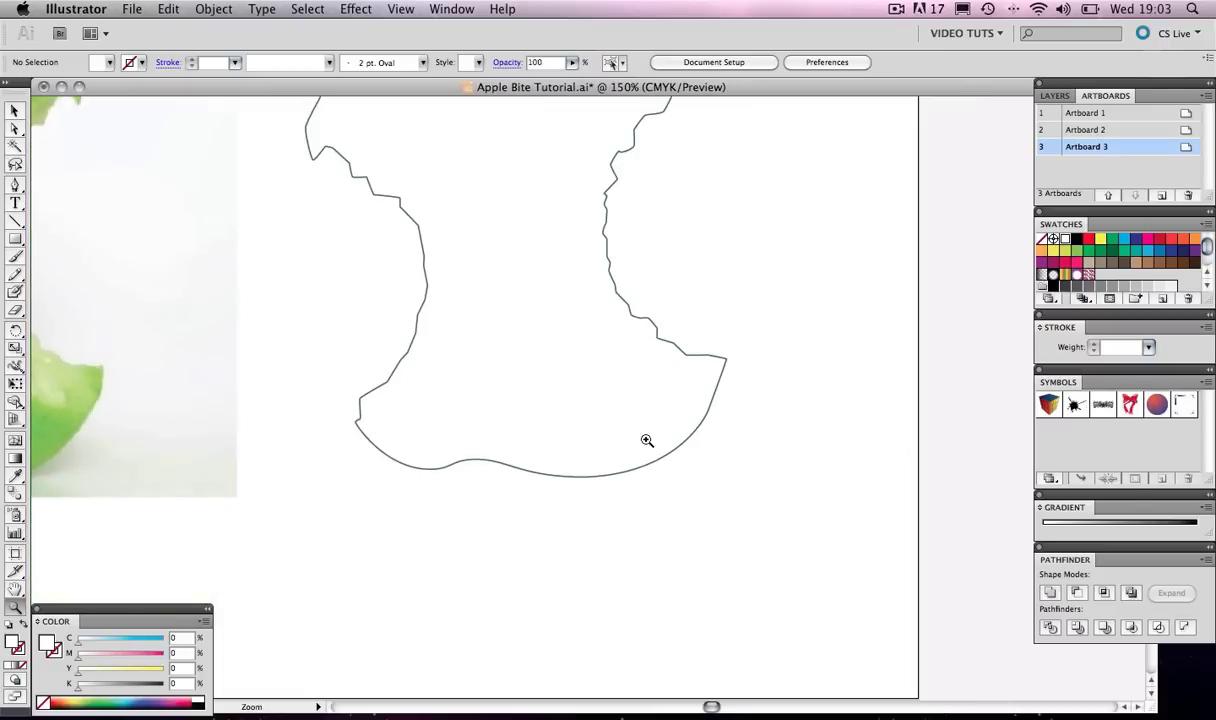
pyautogui.press('space')
pyautogui.moveTo(593, 357); pyautogui.dragTo(625, 541)
pyautogui.moveTo(607, 423); pyautogui.dragTo(619, 465)
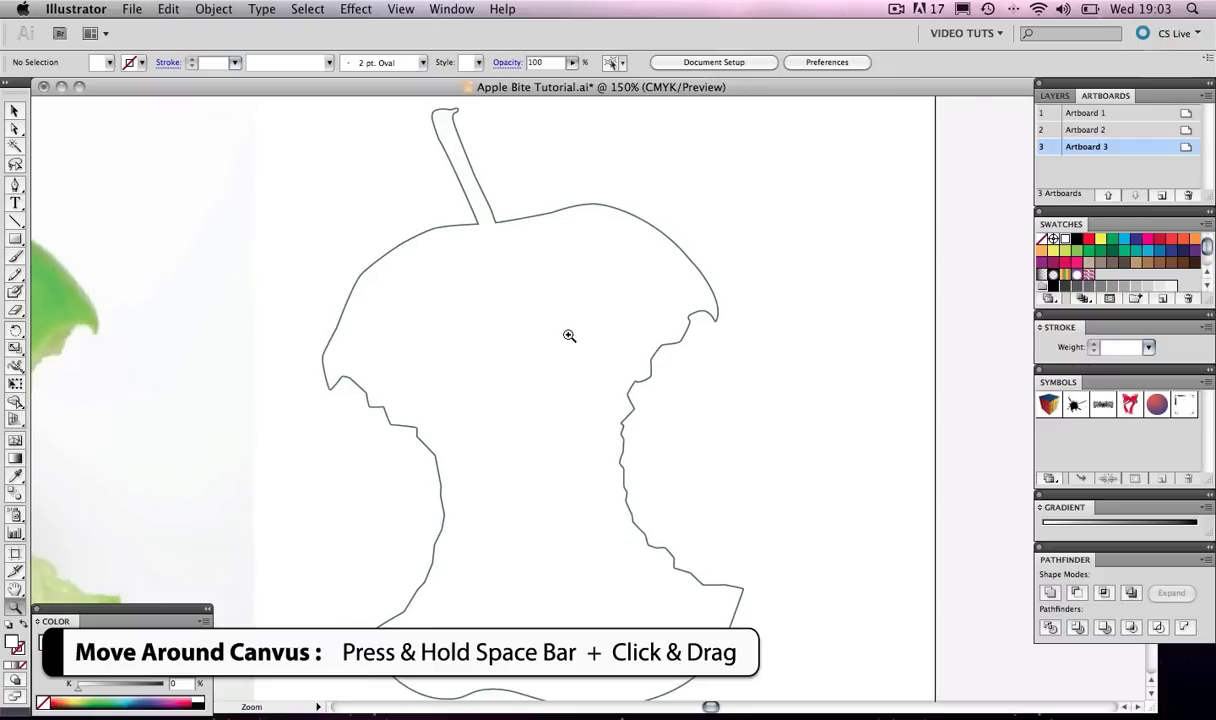
pyautogui.moveTo(567, 335); pyautogui.dragTo(738, 537)
pyautogui.press('space')
pyautogui.moveTo(671, 595); pyautogui.dragTo(556, 426)
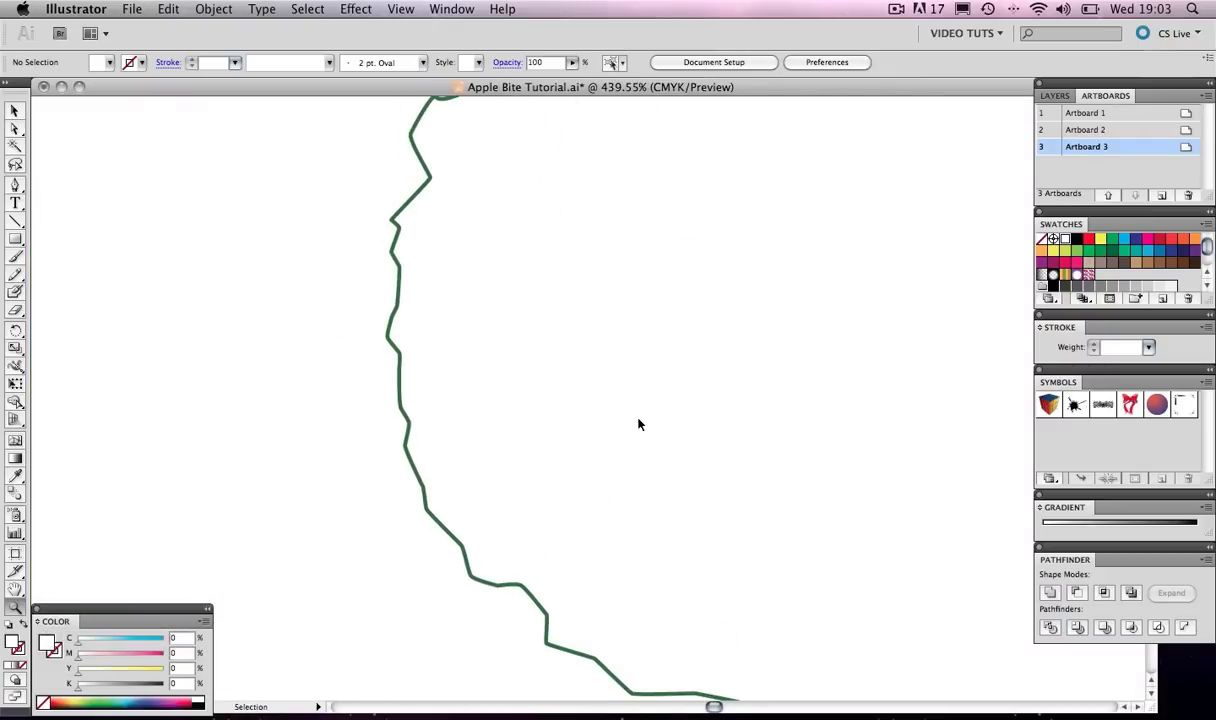
pyautogui.press('super+0')
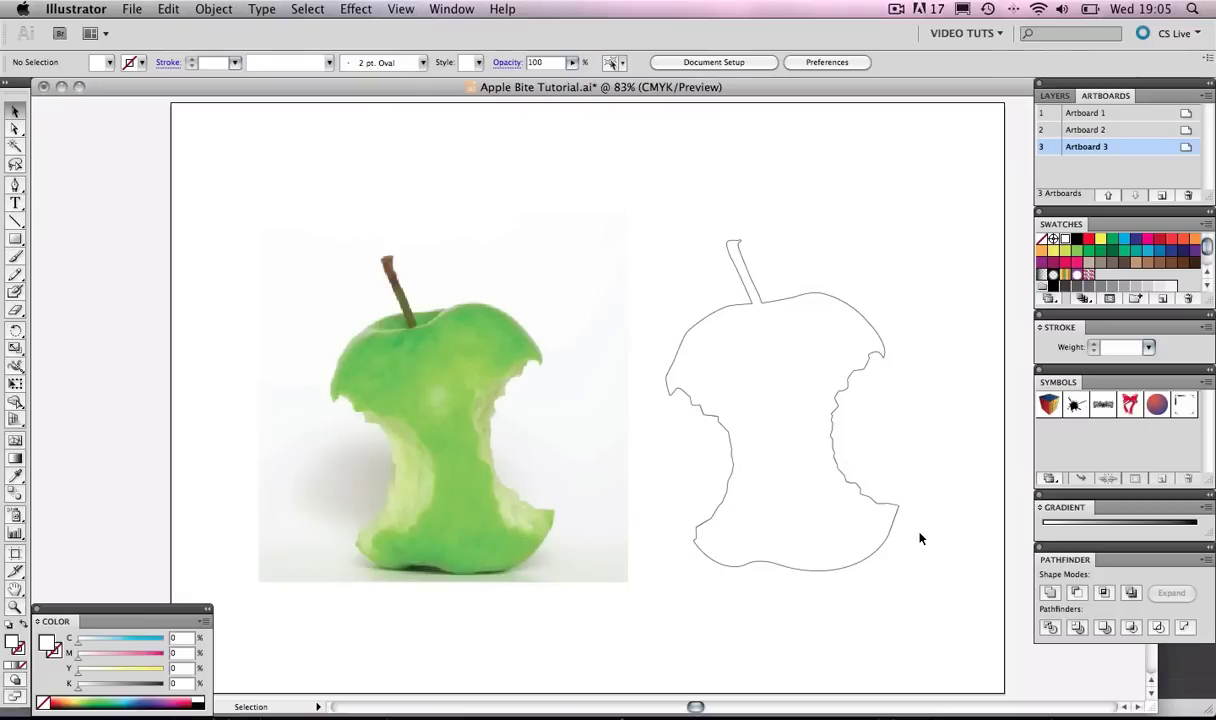
# View the finished apple on Artboard 2, go to Artboard 1 and cut the apple photo from the Main Stage layer
pyautogui.doubleClick(1070, 131)
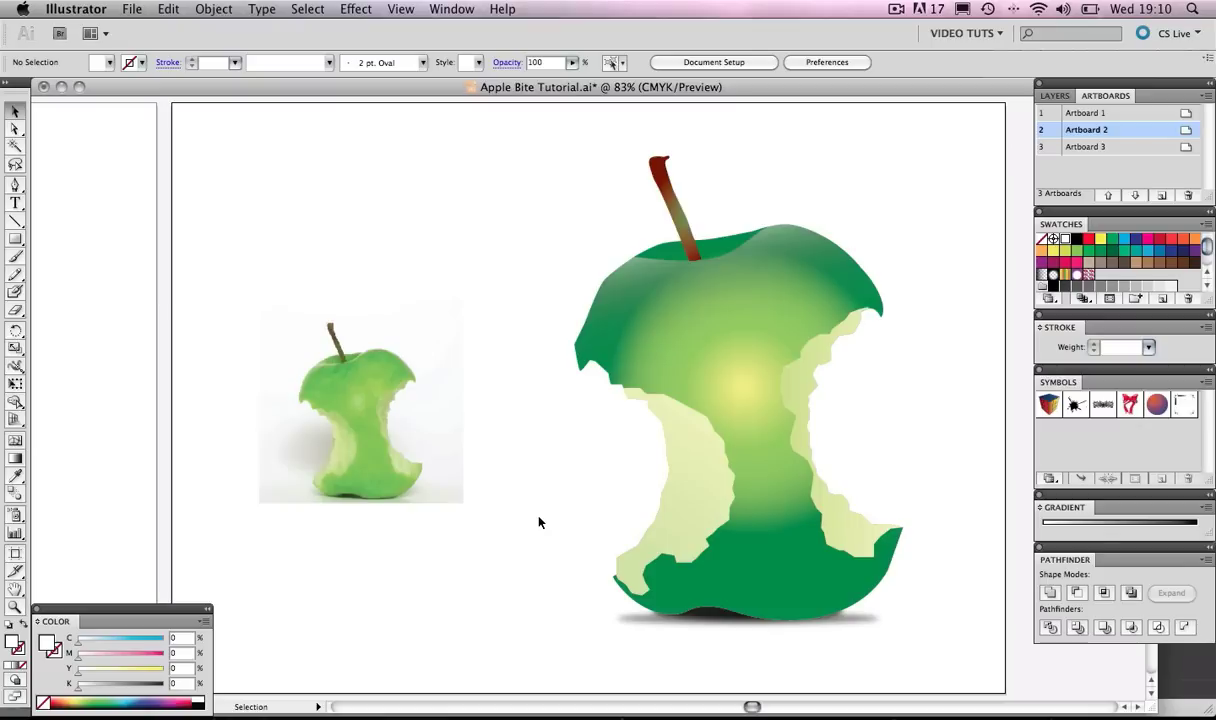
pyautogui.doubleClick(1030, 114)
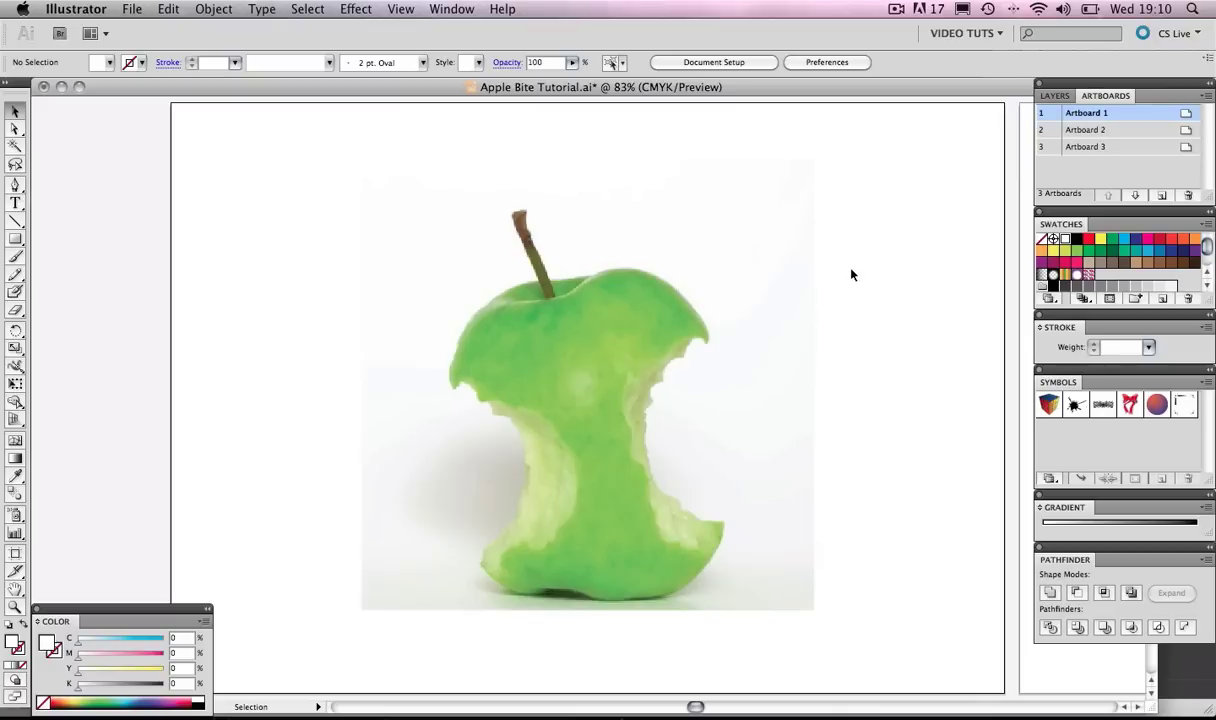
pyautogui.click(1054, 95)
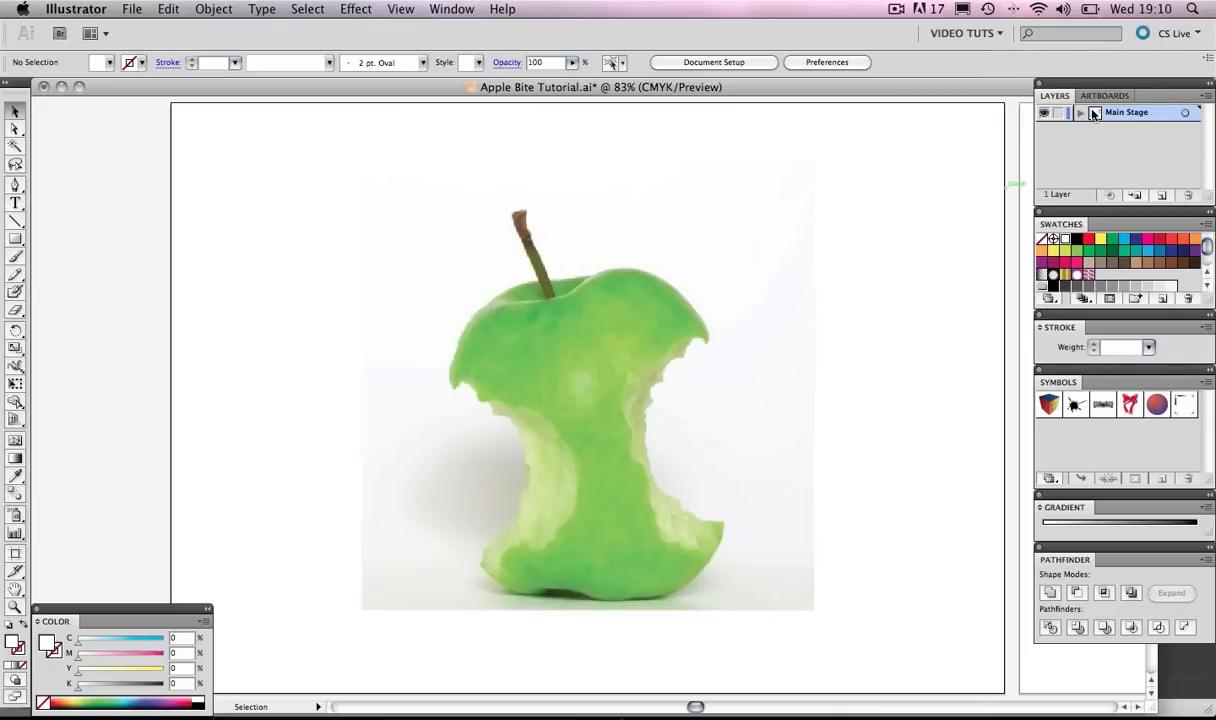
pyautogui.click(719, 260)
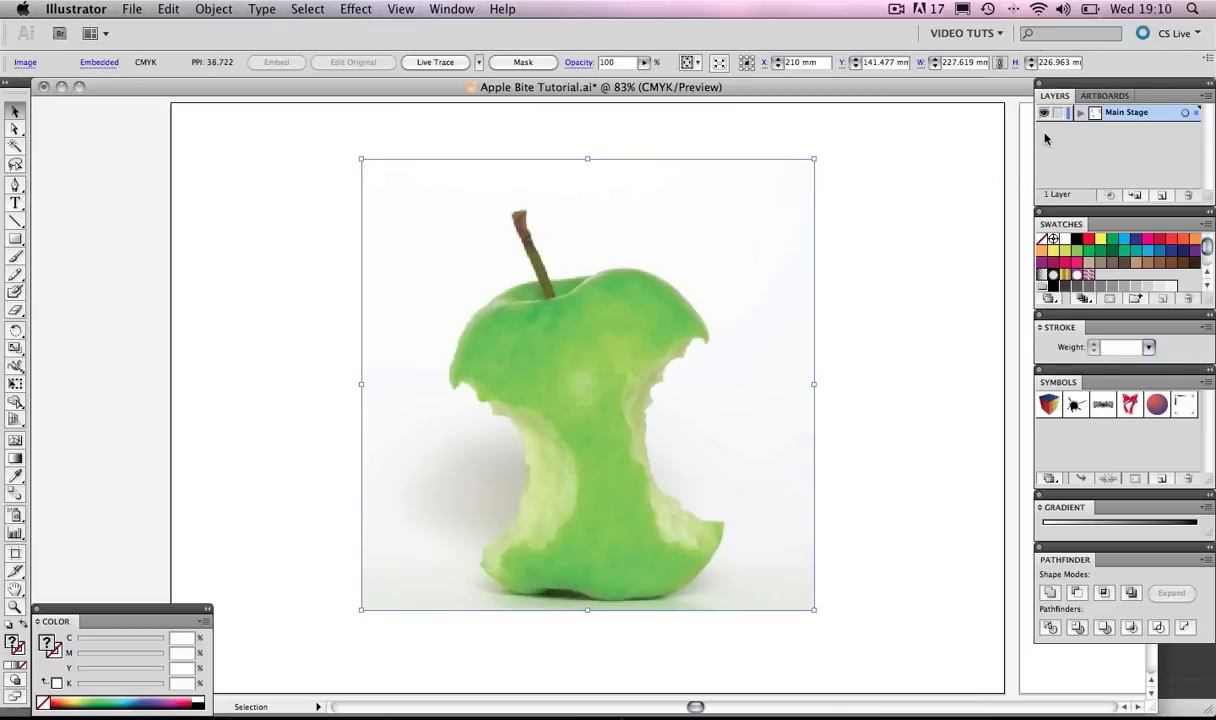
pyautogui.press('super+x')
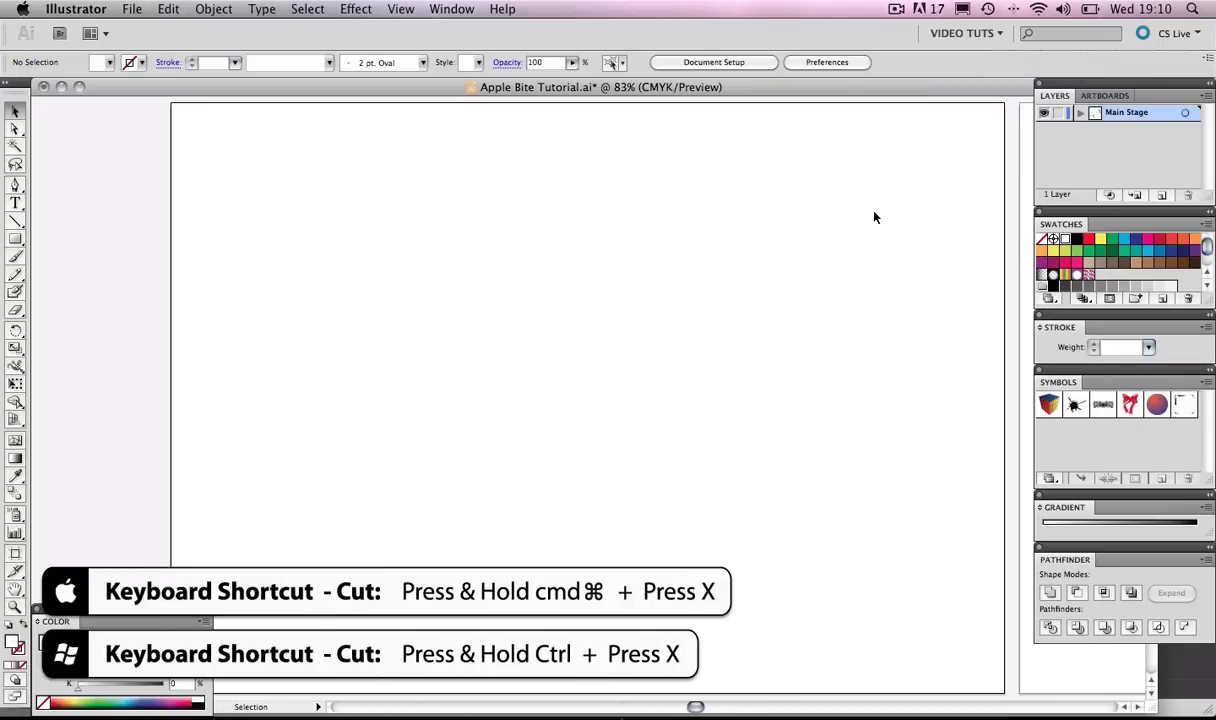
# Create a new layer named Apple Body and paste the apple photo onto it
pyautogui.click(1207, 97)
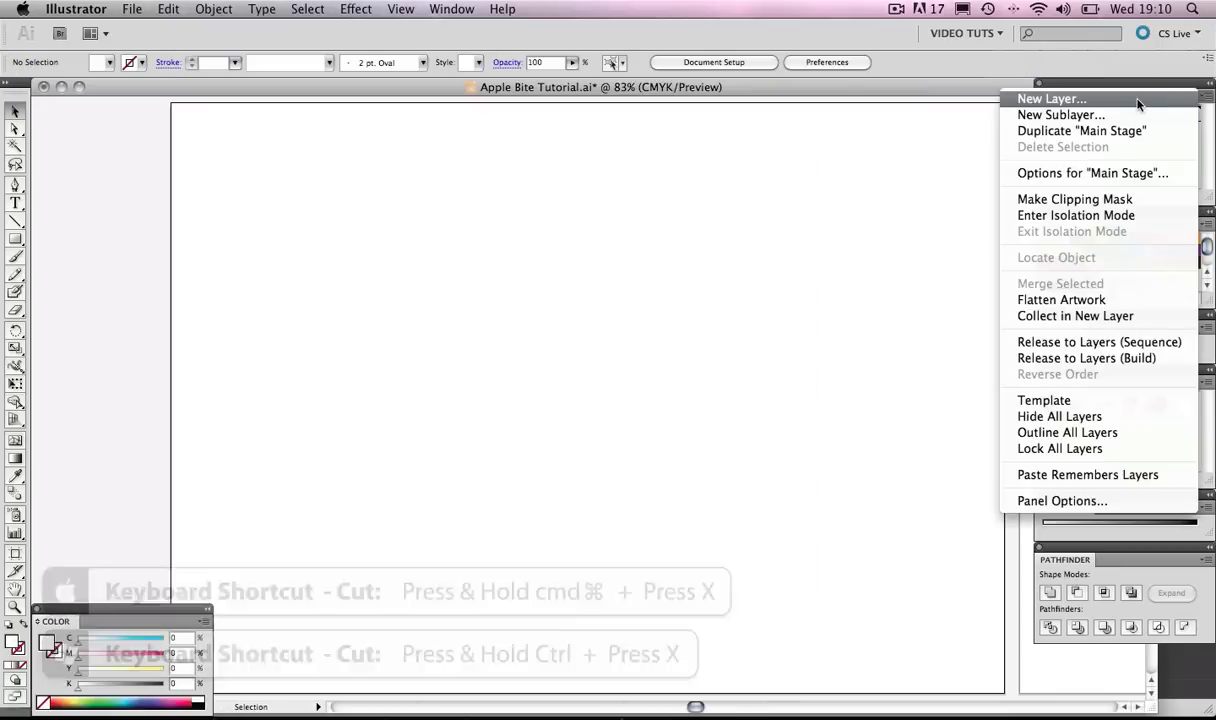
pyautogui.click(1076, 98)
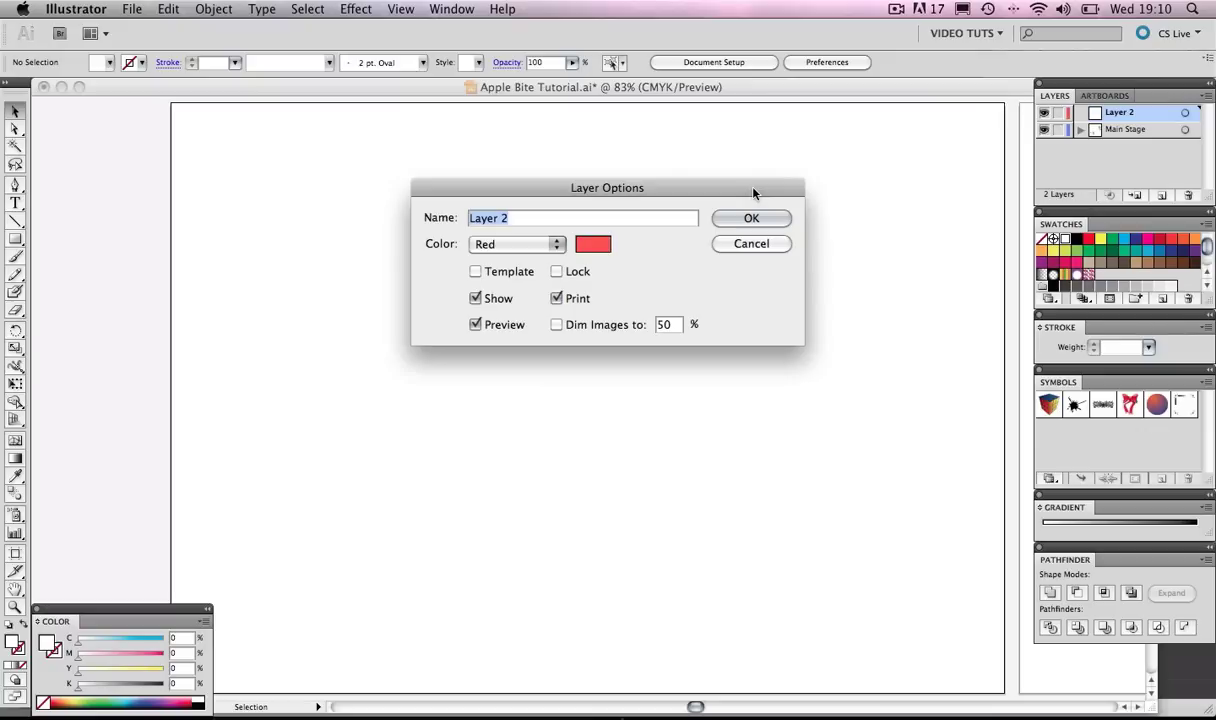
pyautogui.write('Apple Body')
pyautogui.click(746, 220)
pyautogui.press('super+v')
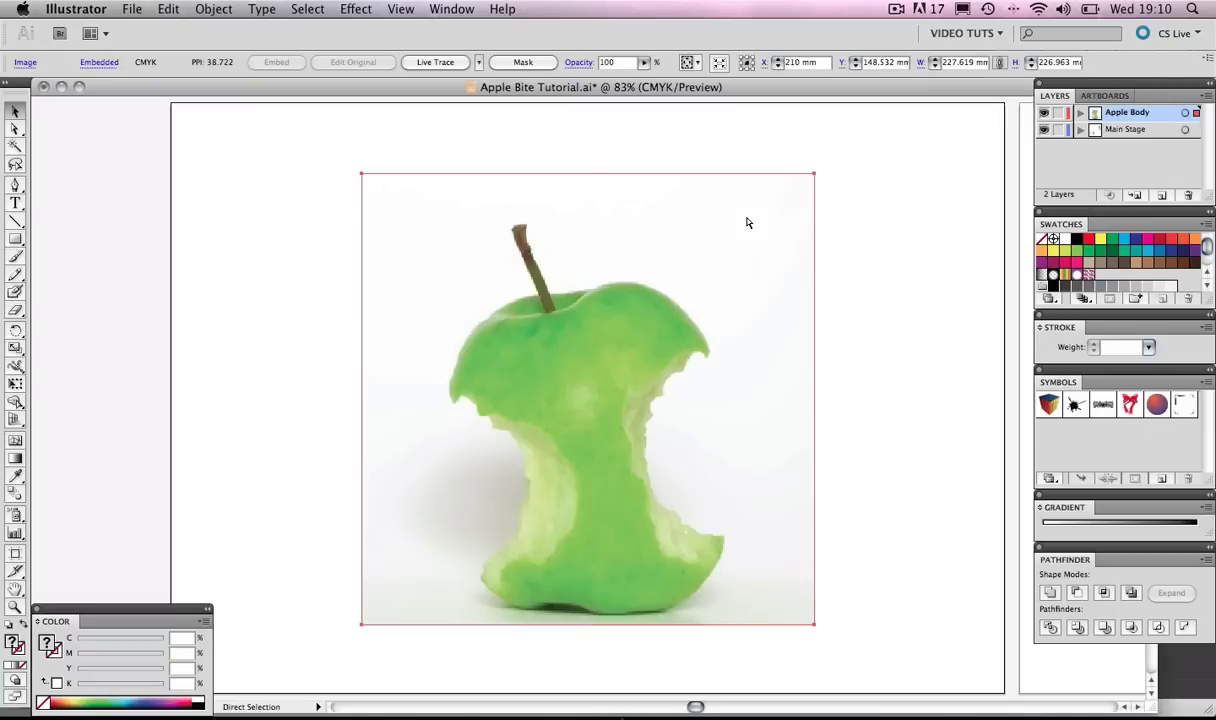
pyautogui.click(849, 251)
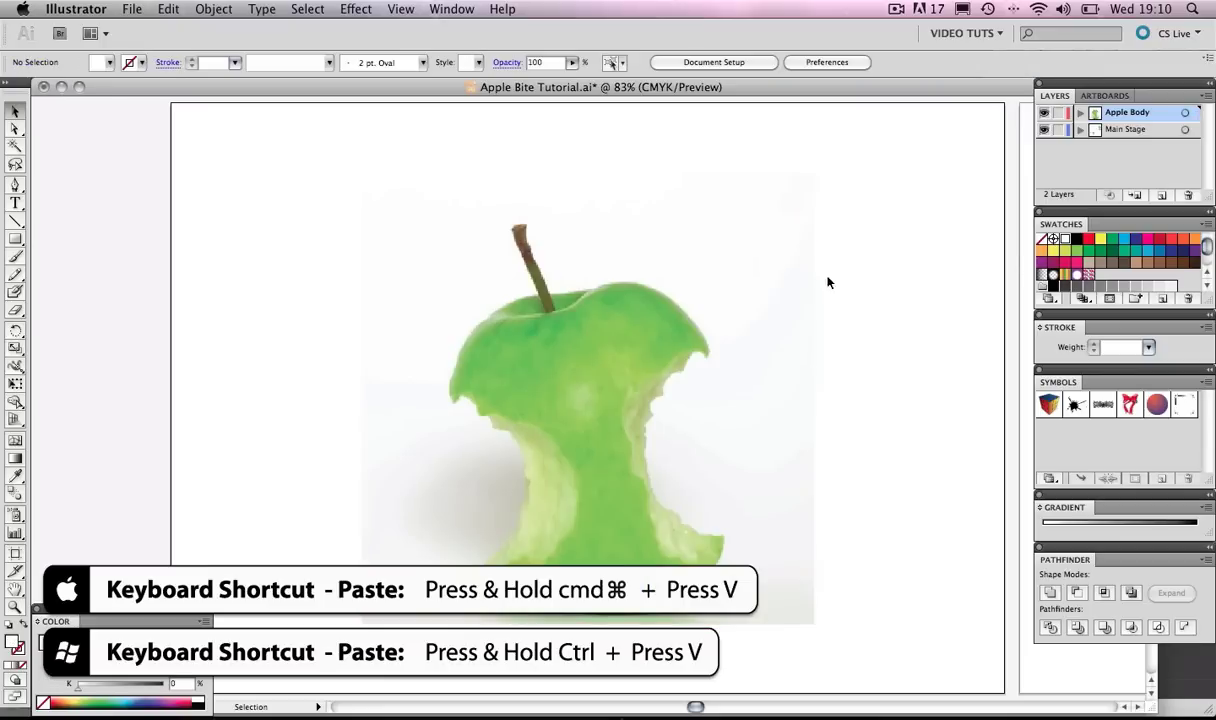
# Set the apple photo's opacity to 50% using the Transparency settings
pyautogui.click(702, 315)
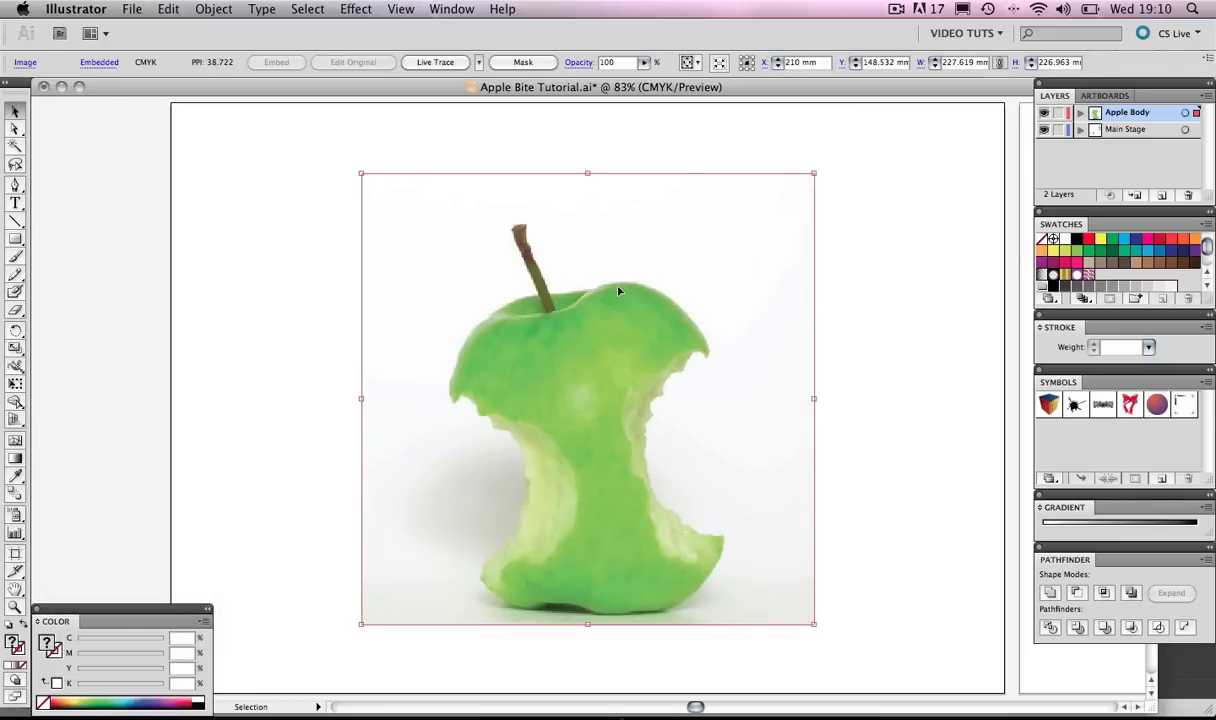
pyautogui.click(440, 9)
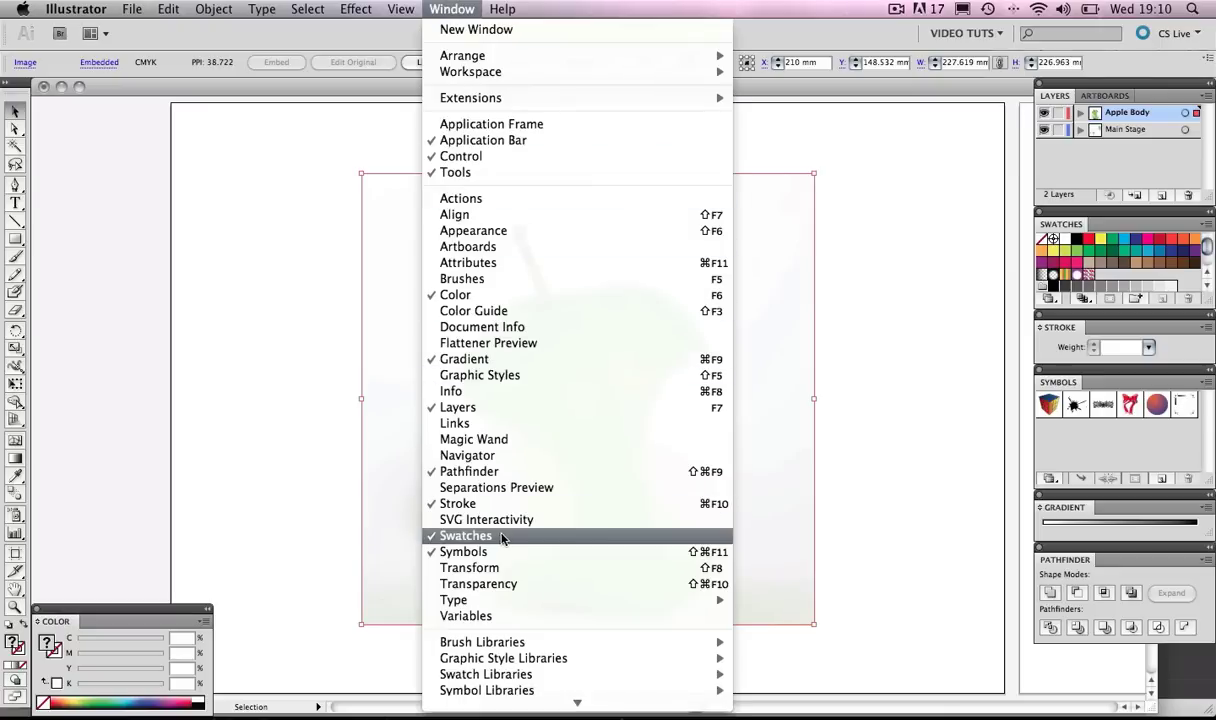
pyautogui.click(490, 583)
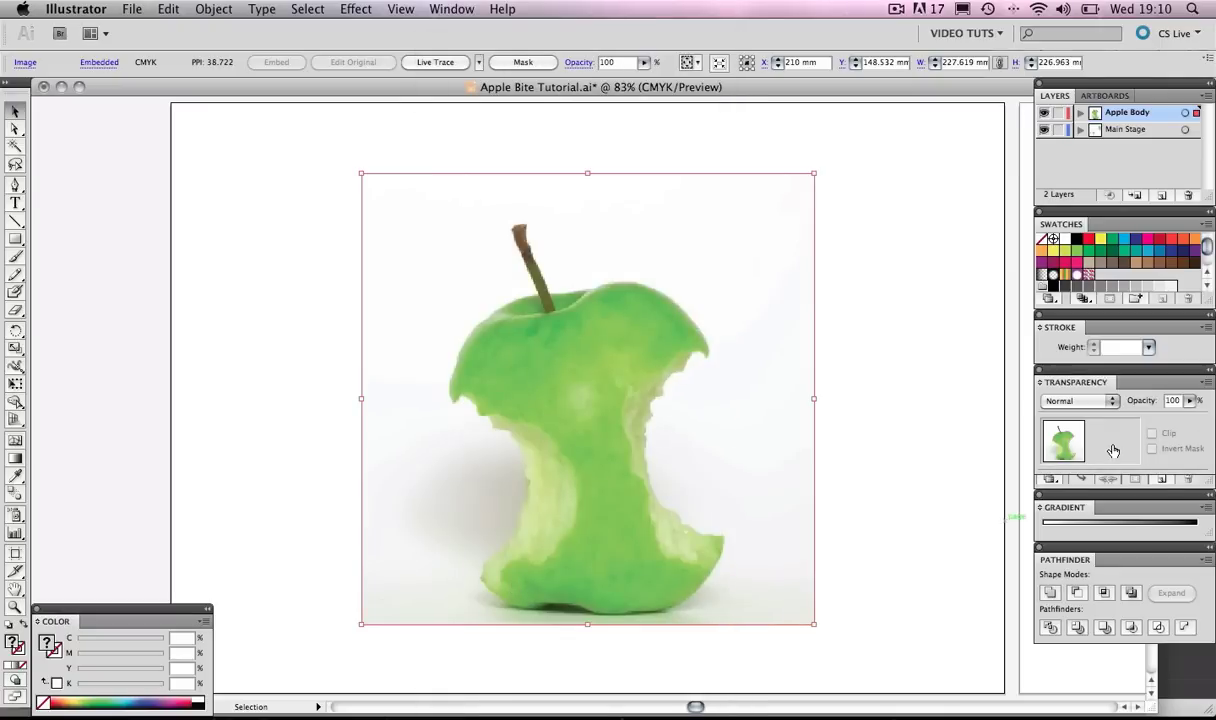
pyautogui.click(1189, 400)
pyautogui.click(1143, 418)
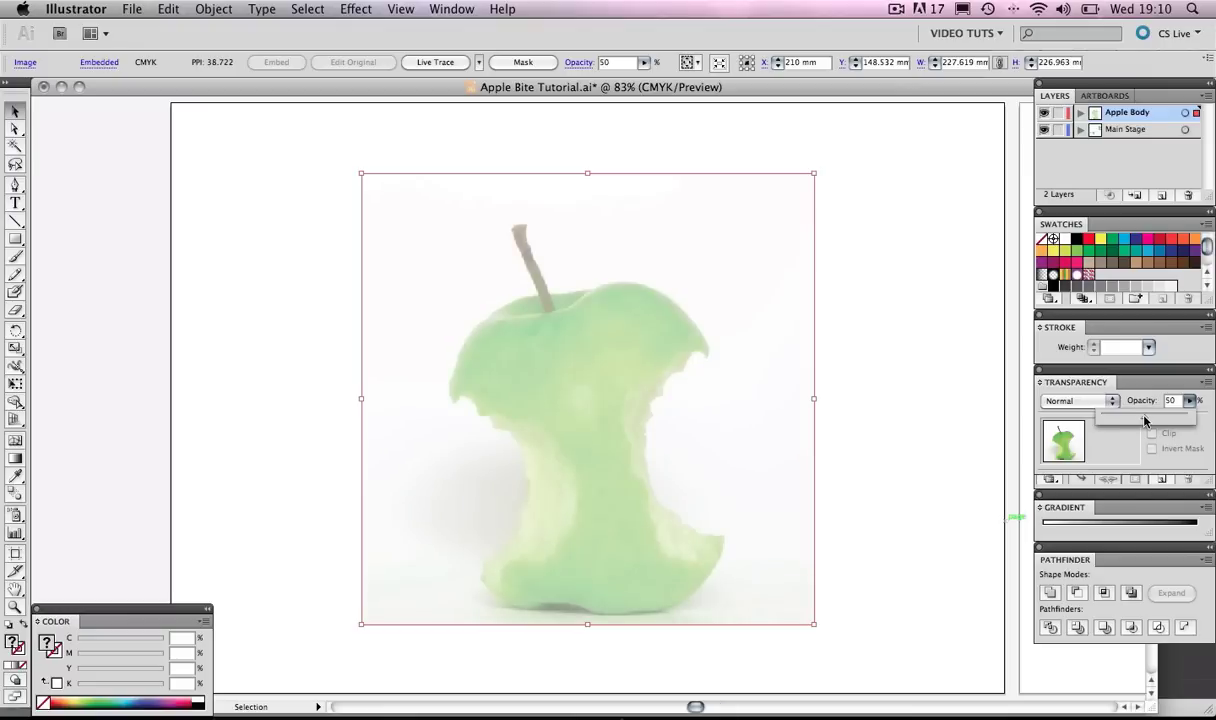
pyautogui.click(964, 365)
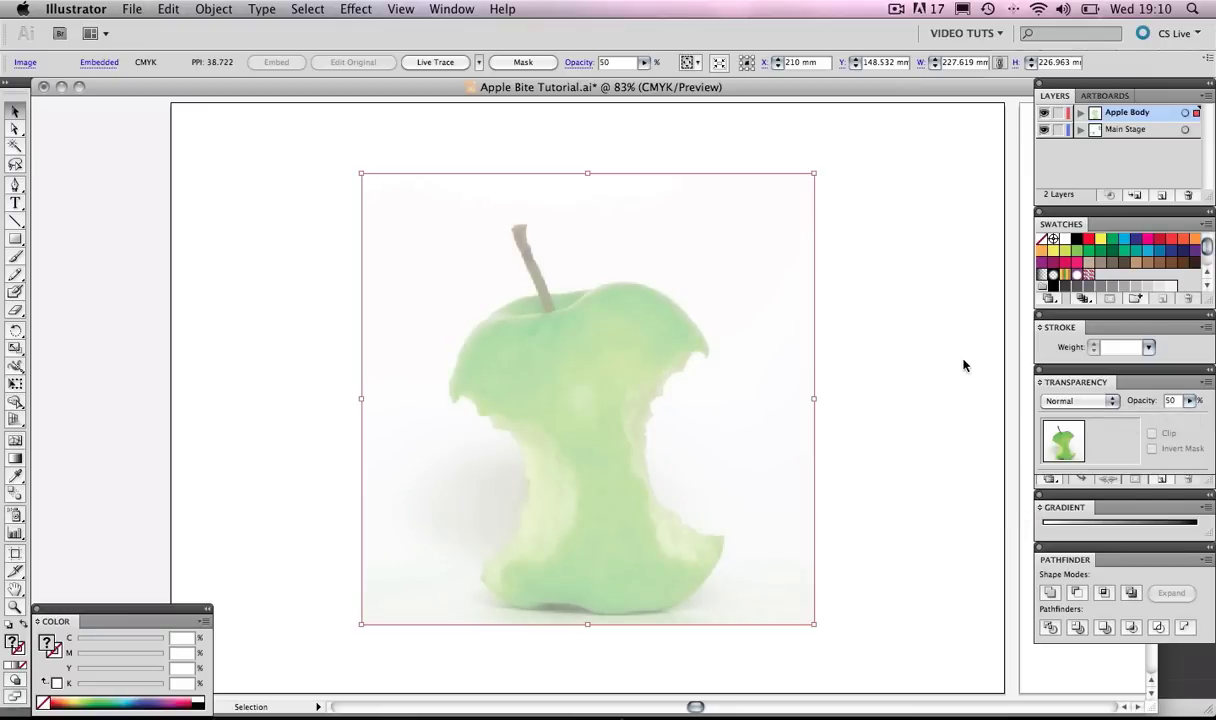
pyautogui.click(963, 362)
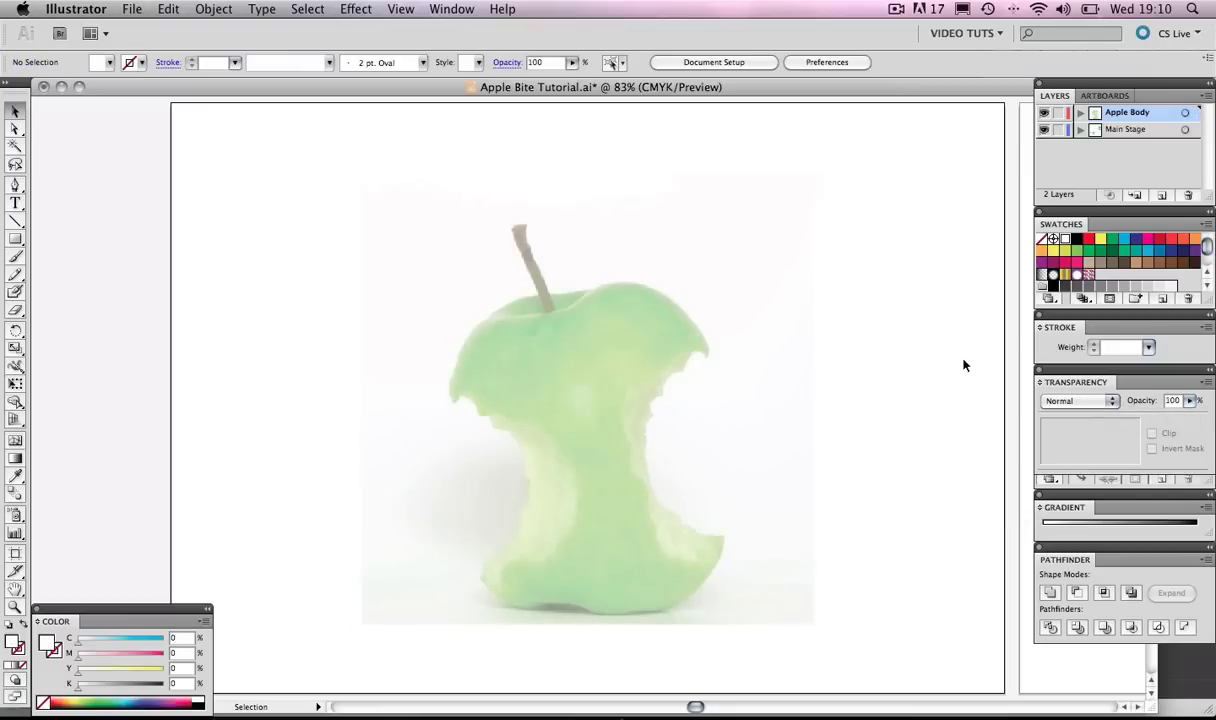
# Add a new layer named Apple Stroke above the Apple Body layer
pyautogui.click(1203, 96)
pyautogui.click(1162, 104)
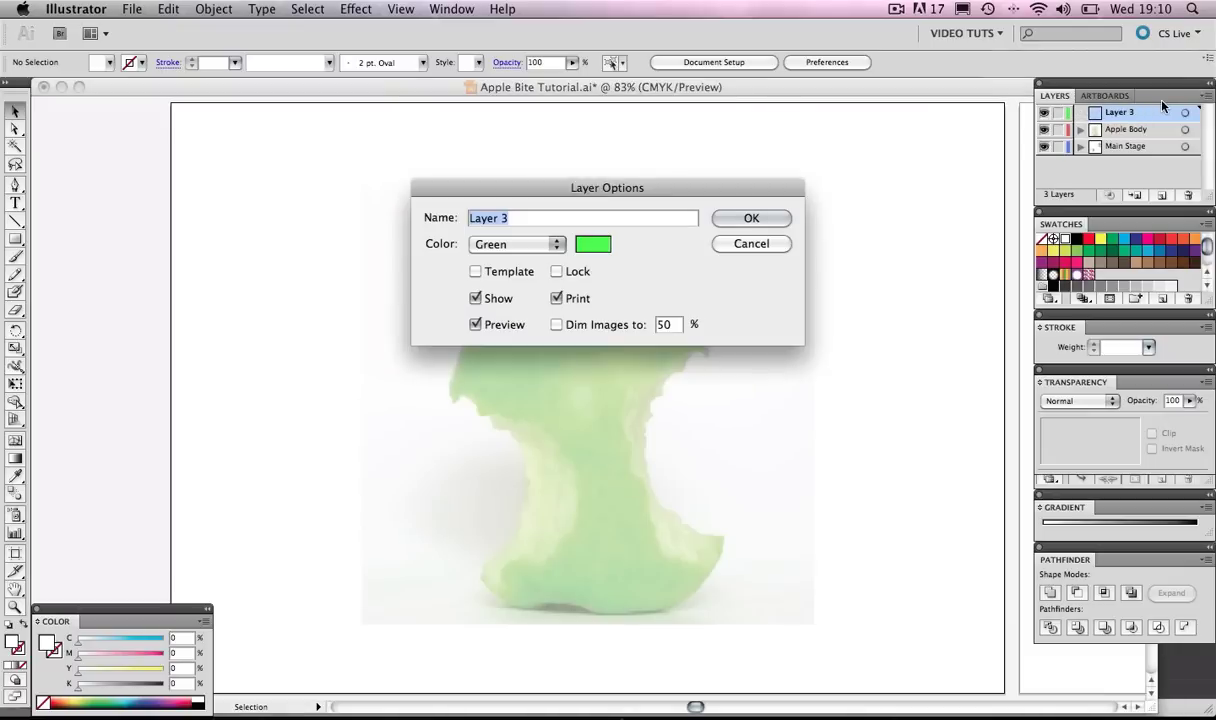
pyautogui.write('Apple Stroke')
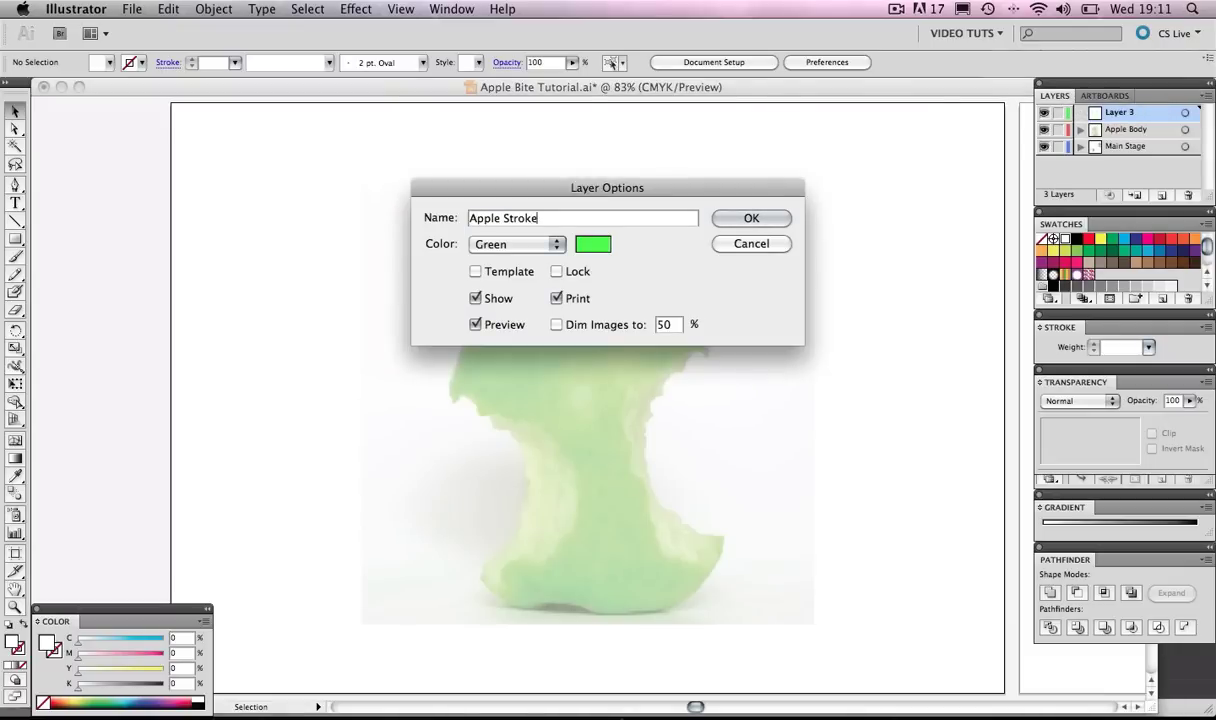
pyautogui.click(745, 217)
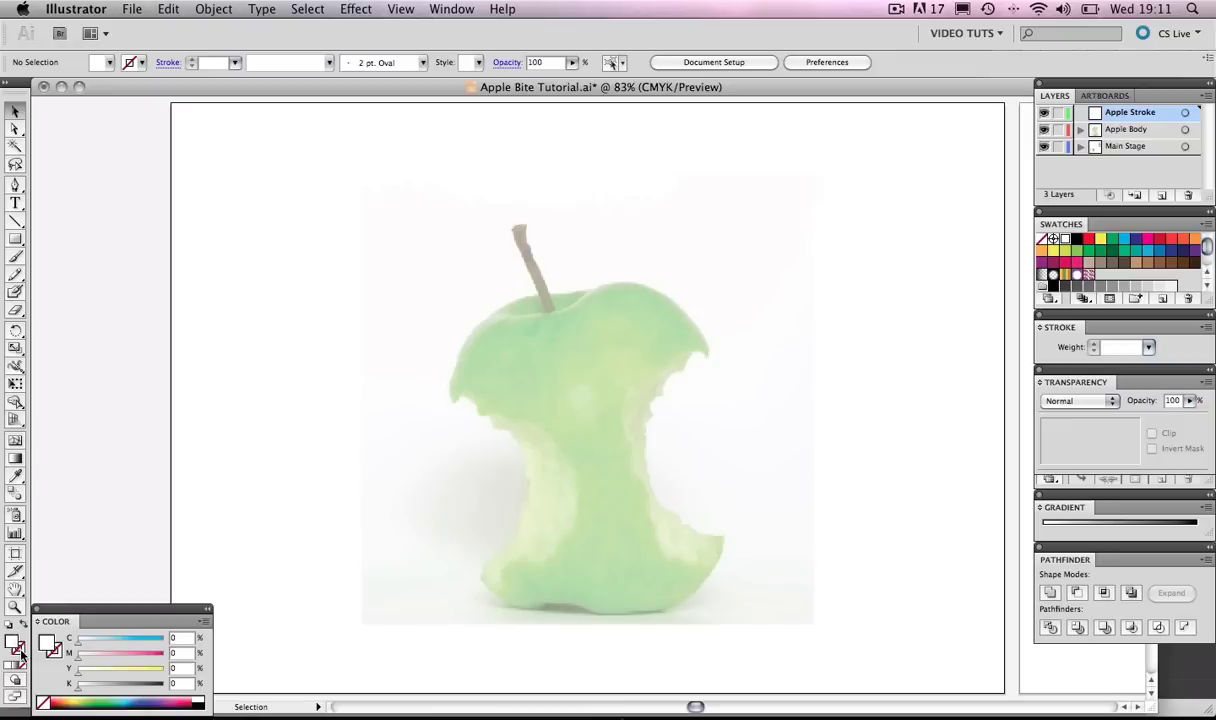
# Set the stroke colour to black and the fill to none
pyautogui.click(202, 700)
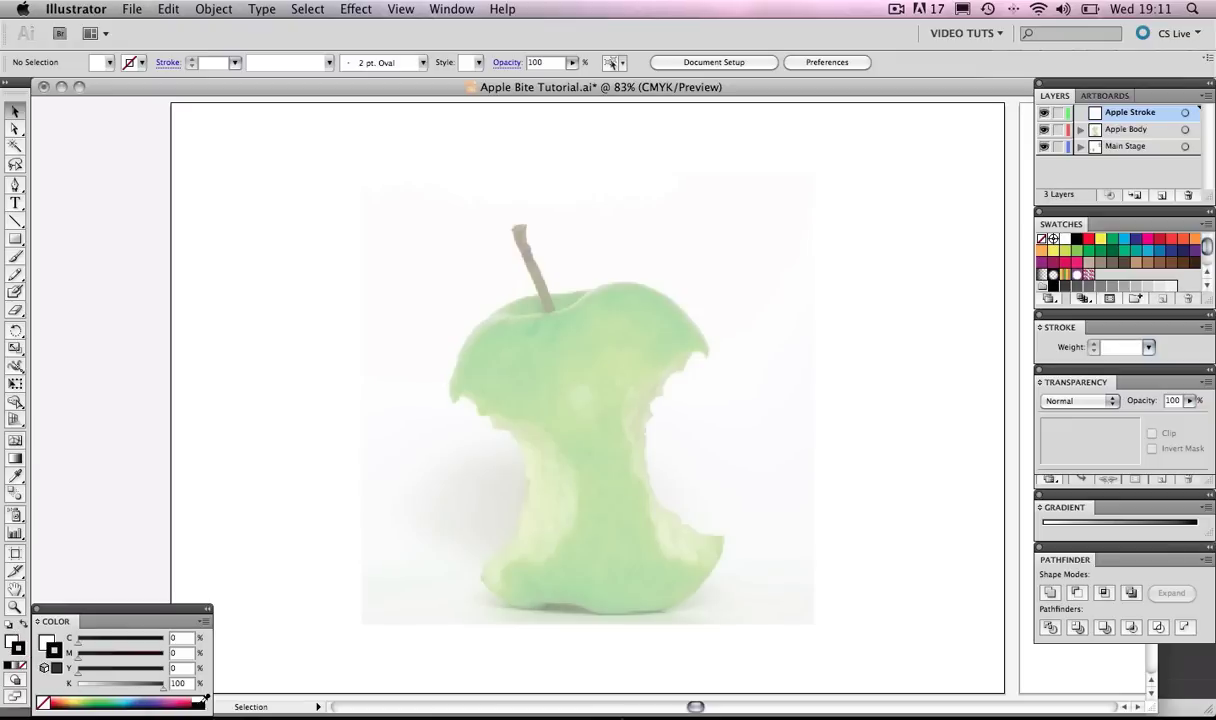
pyautogui.click(12, 638)
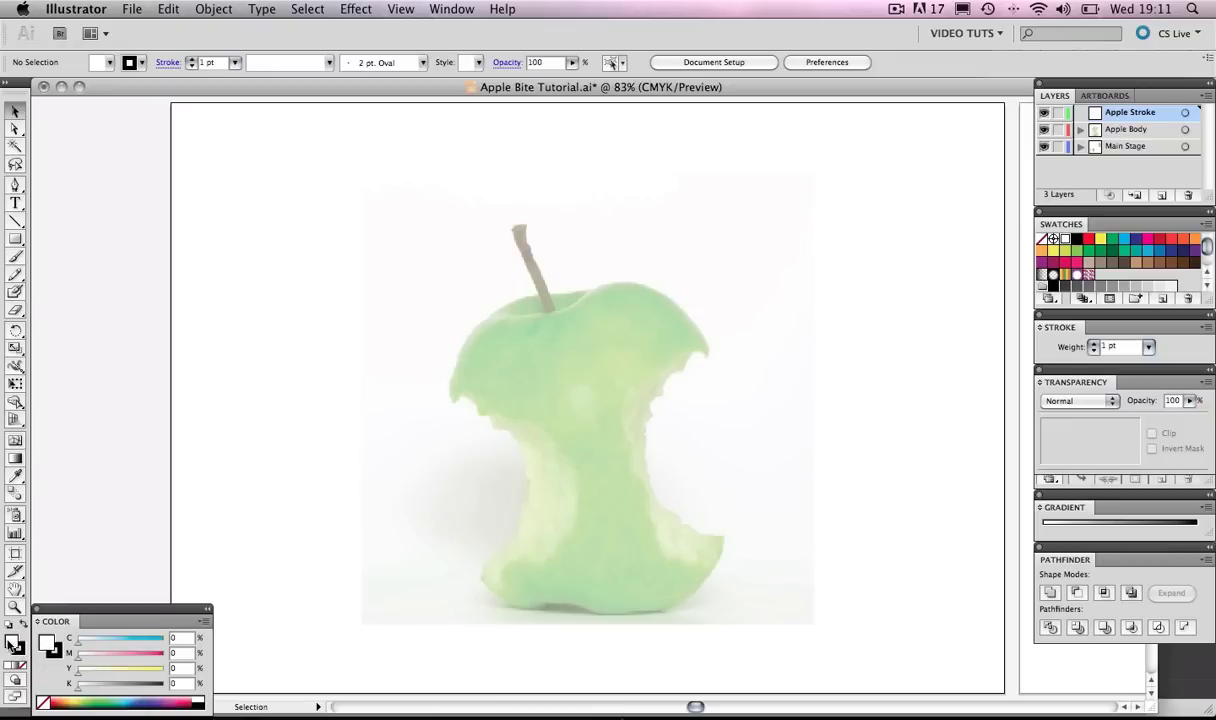
pyautogui.click(42, 700)
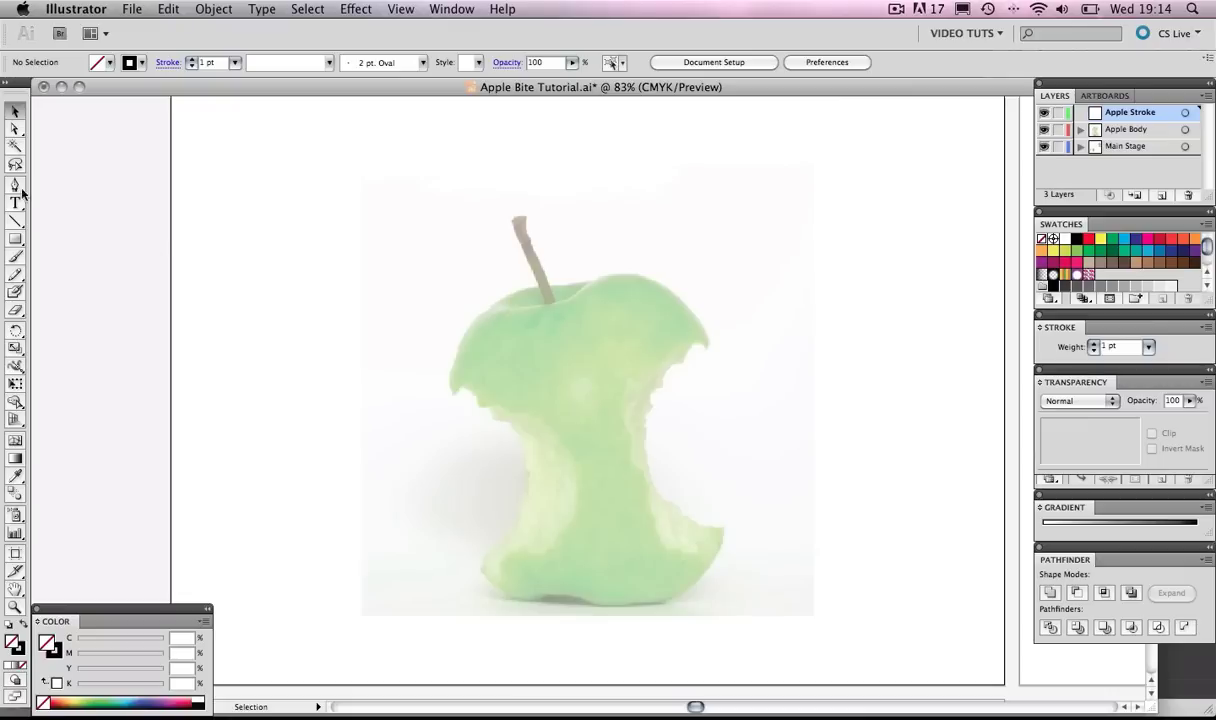
# Start a Pen tool path at the stem's base and trace the apple's top edge to its upper-right tip
pyautogui.click(16, 185)
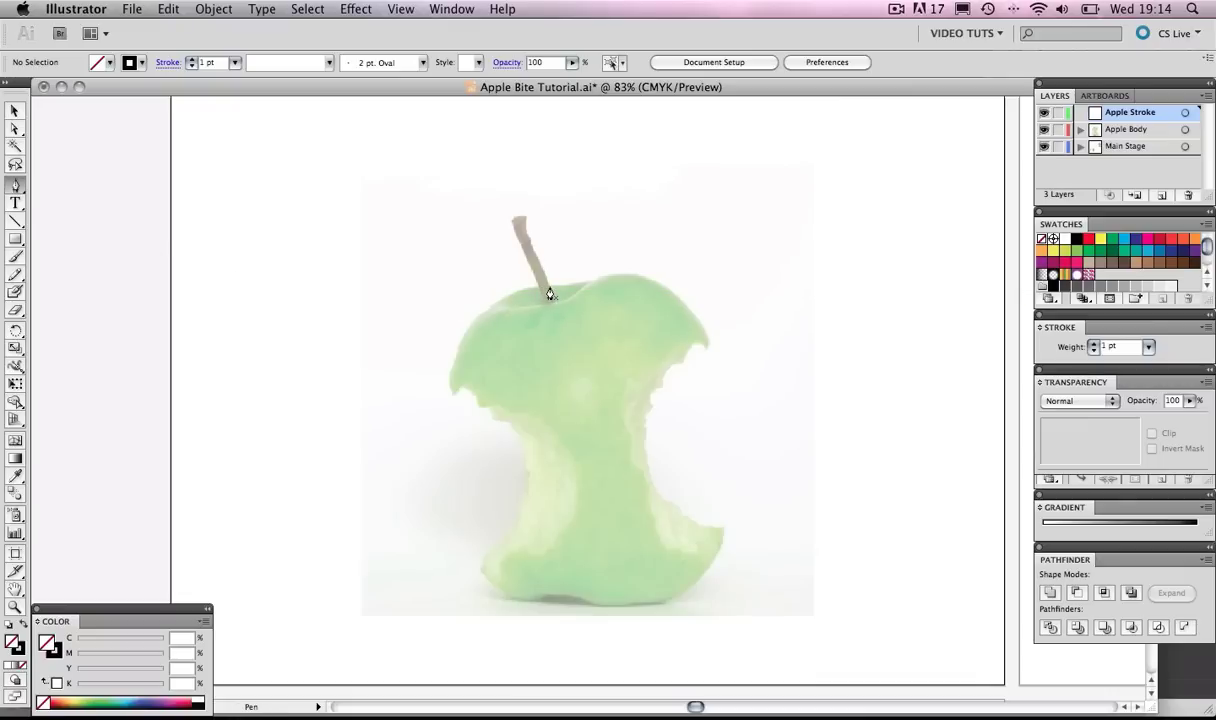
pyautogui.moveTo(549, 288); pyautogui.dragTo(628, 287)
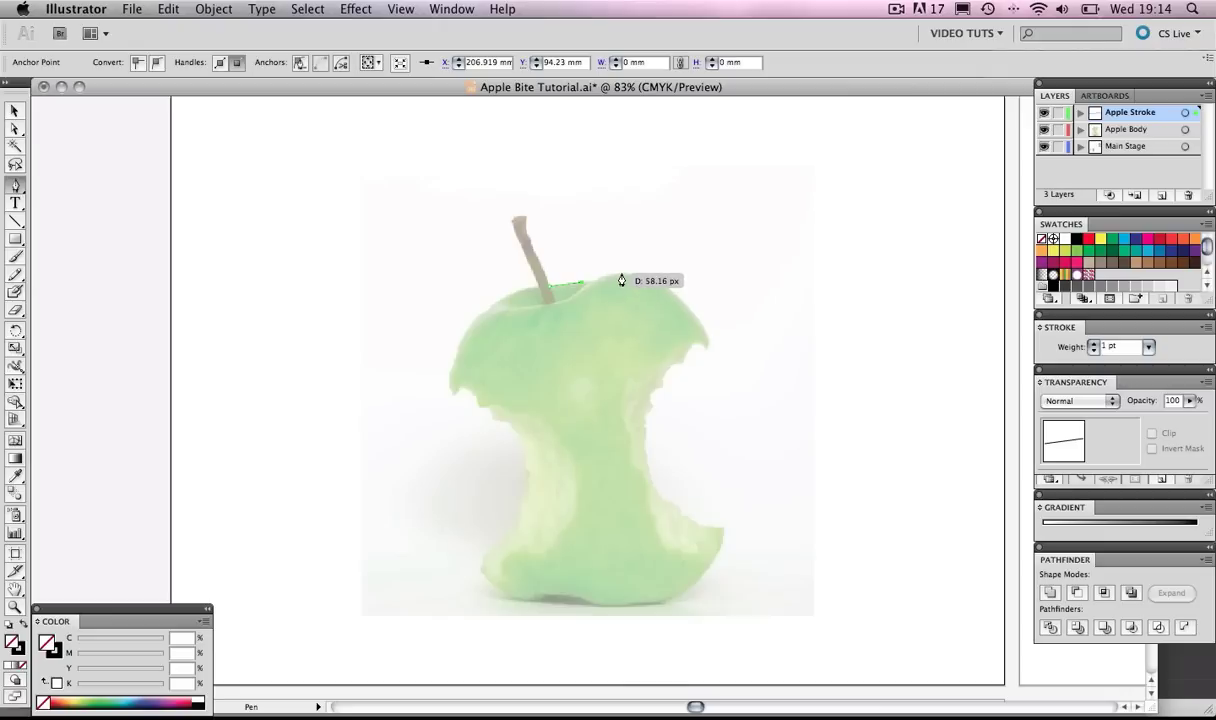
pyautogui.click(621, 274)
pyautogui.moveTo(697, 321); pyautogui.dragTo(706, 358)
pyautogui.click(705, 350)
# Continue the path with short segments along the upper jagged part of the apple's right bite
pyautogui.click(687, 350)
pyautogui.click(682, 363)
pyautogui.click(670, 366)
pyautogui.moveTo(663, 383); pyautogui.dragTo(650, 406)
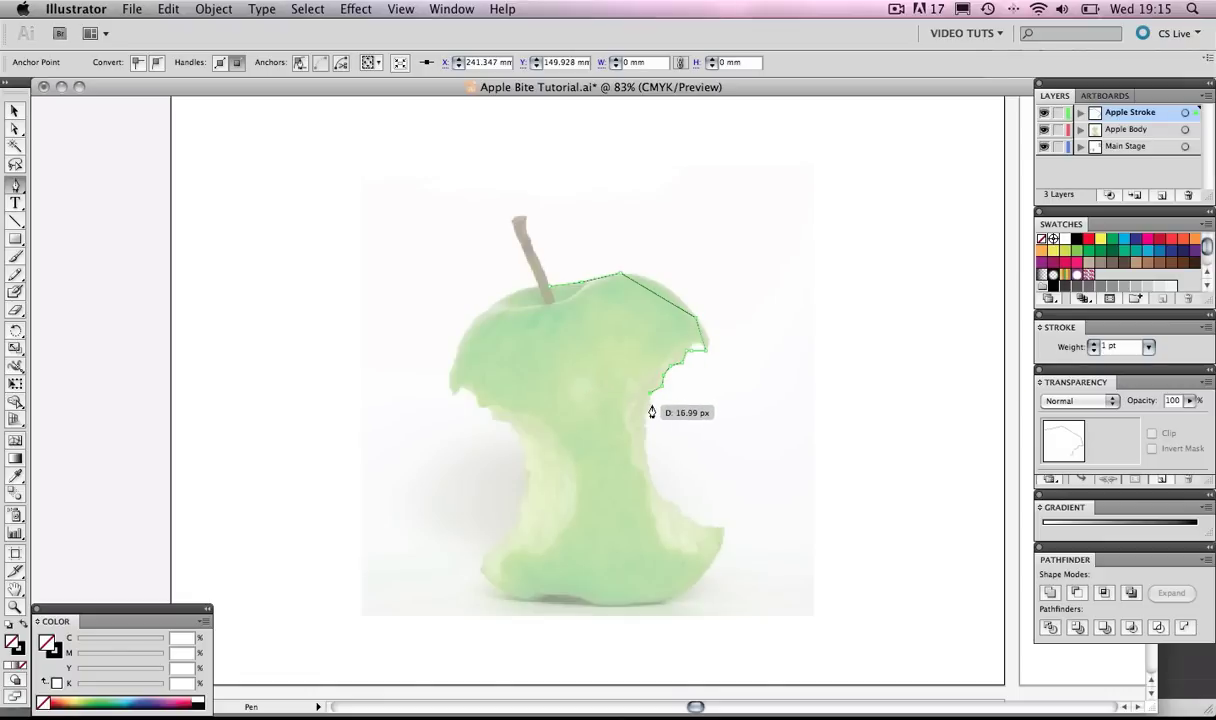
pyautogui.click(652, 406)
pyautogui.click(644, 416)
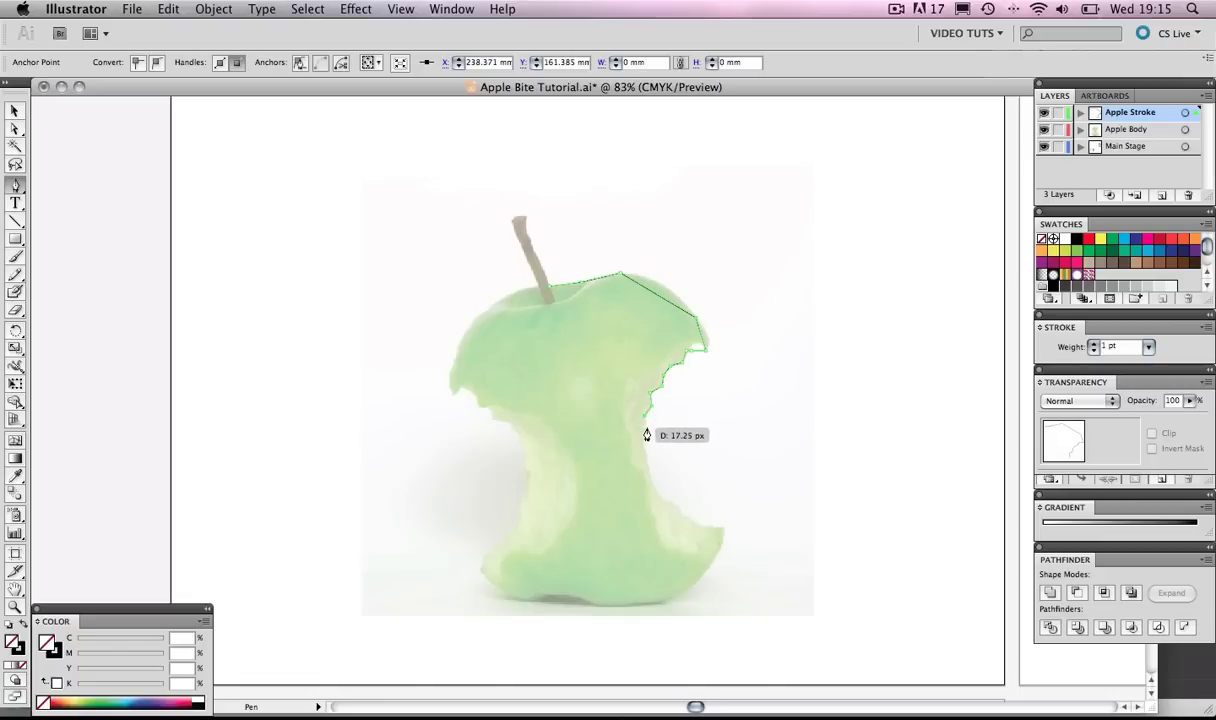
# Trace the middle and lower part of the right bite down to the apple's lower-right tip
pyautogui.click(643, 426)
pyautogui.click(645, 430)
pyautogui.click(645, 439)
pyautogui.click(645, 450)
pyautogui.click(646, 461)
pyautogui.moveTo(647, 474); pyautogui.dragTo(718, 560)
pyautogui.click(666, 501)
pyautogui.click(675, 501)
pyautogui.click(705, 525)
pyautogui.click(711, 525)
pyautogui.click(721, 525)
# Extend the path around the lower-right side and along the apple's bottom edge to its lower-left corner
pyautogui.moveTo(674, 598); pyautogui.dragTo(644, 612)
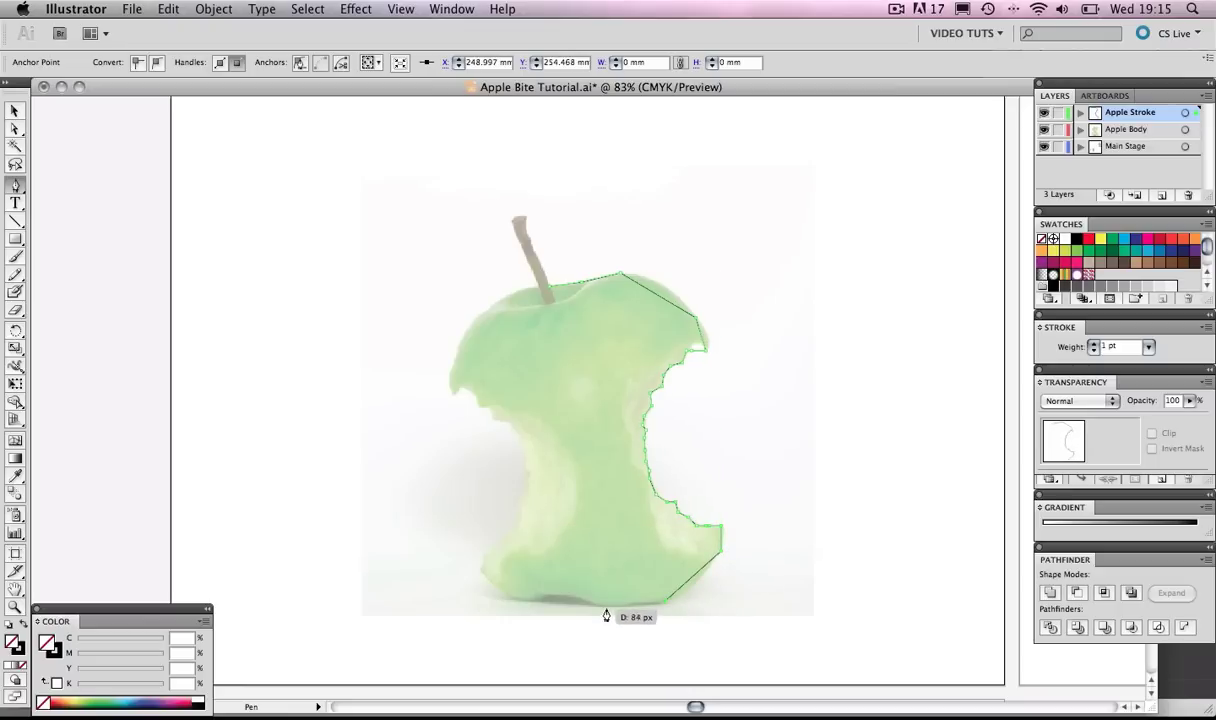
pyautogui.click(604, 608)
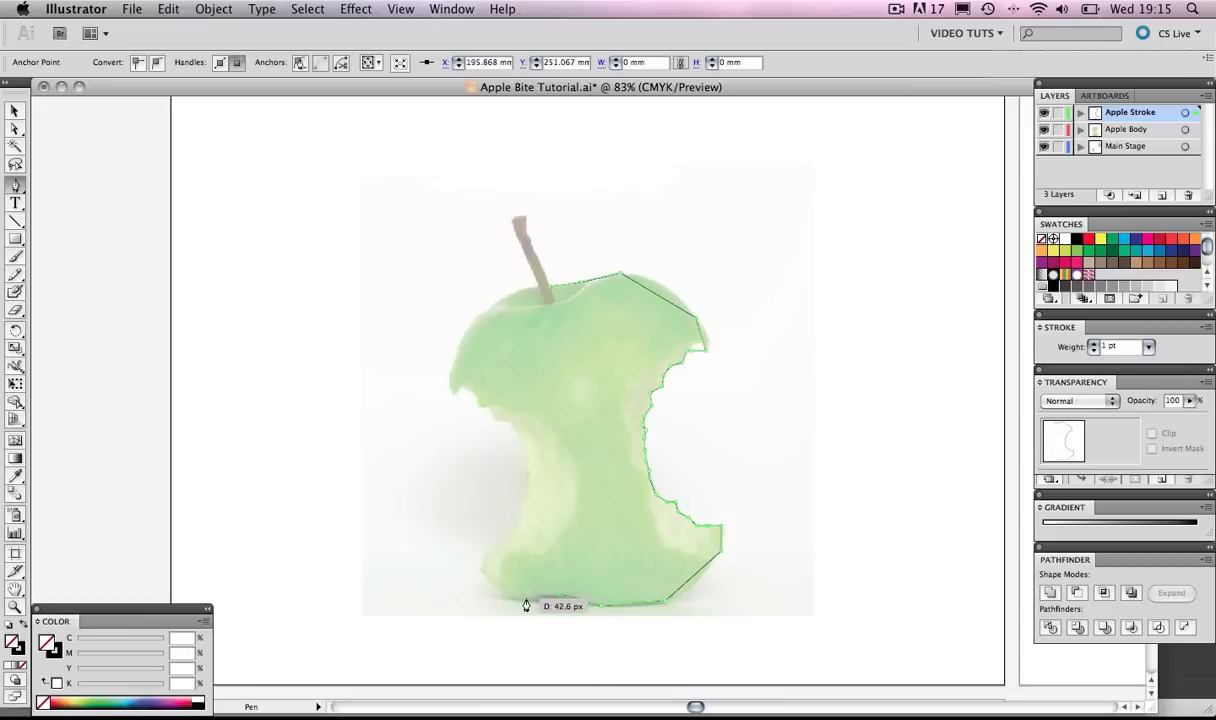
pyautogui.click(482, 571)
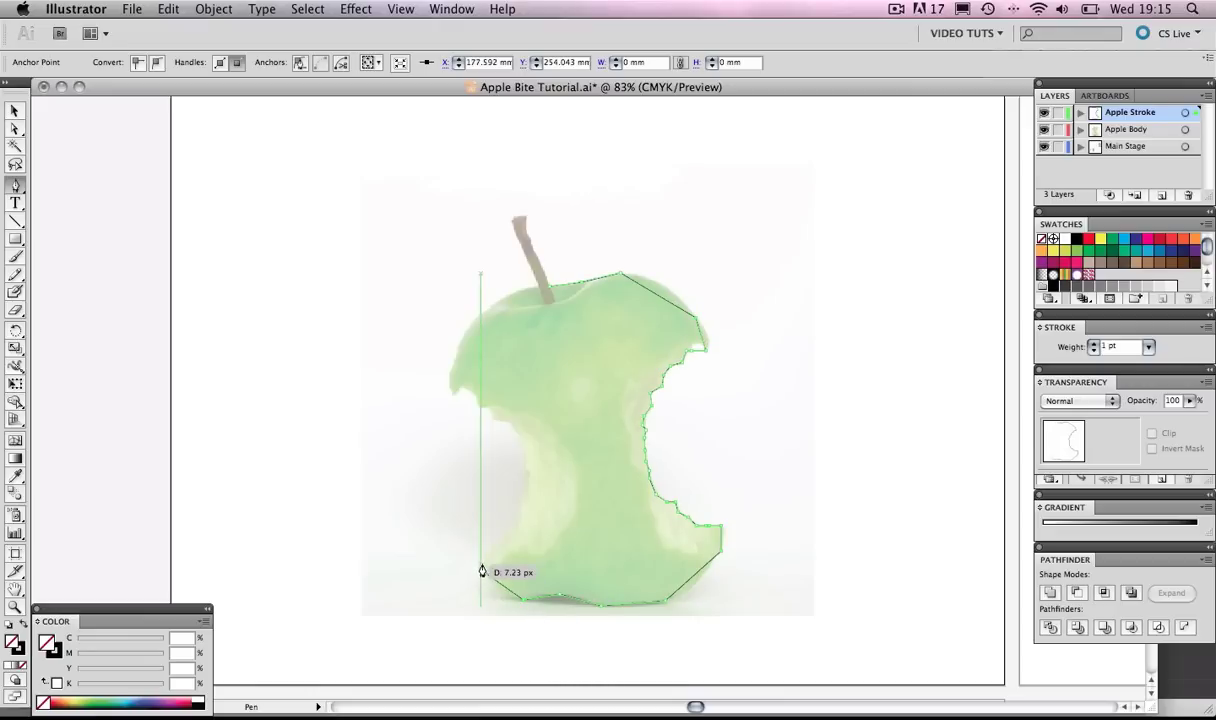
# Continue the Pen path from the lower-left corner up along the lower half of the apple's left bite
pyautogui.click(497, 541)
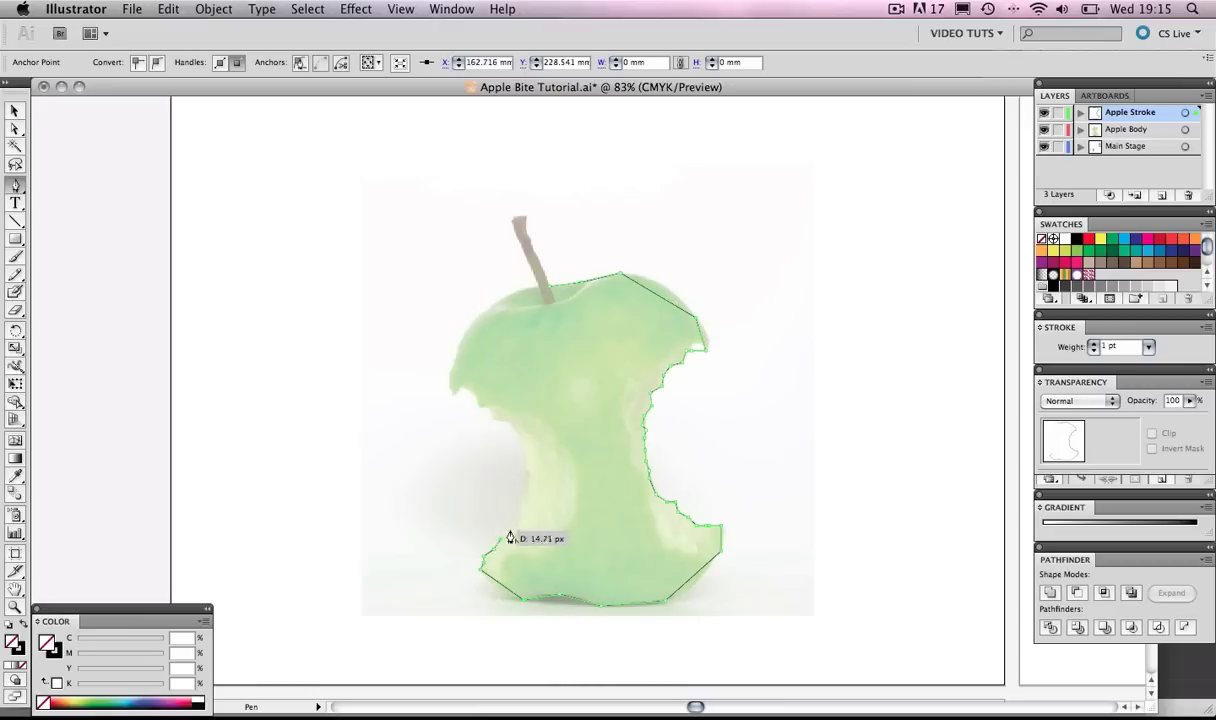
pyautogui.click(522, 495)
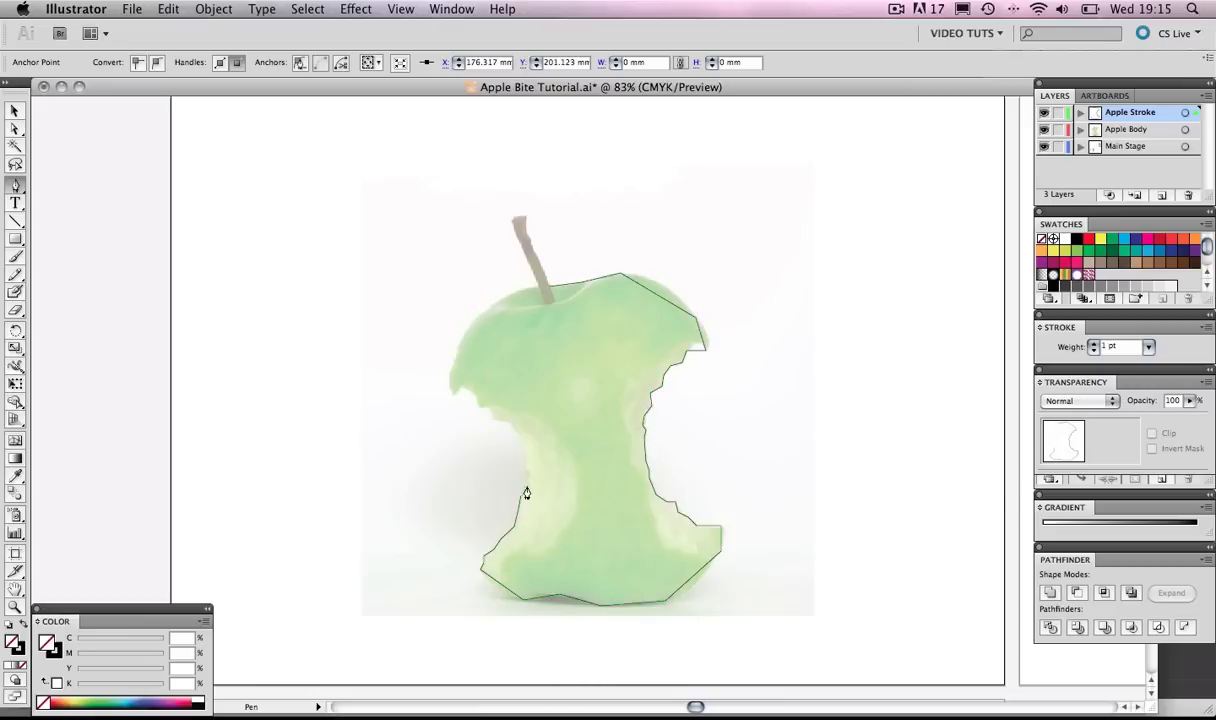
pyautogui.click(525, 487)
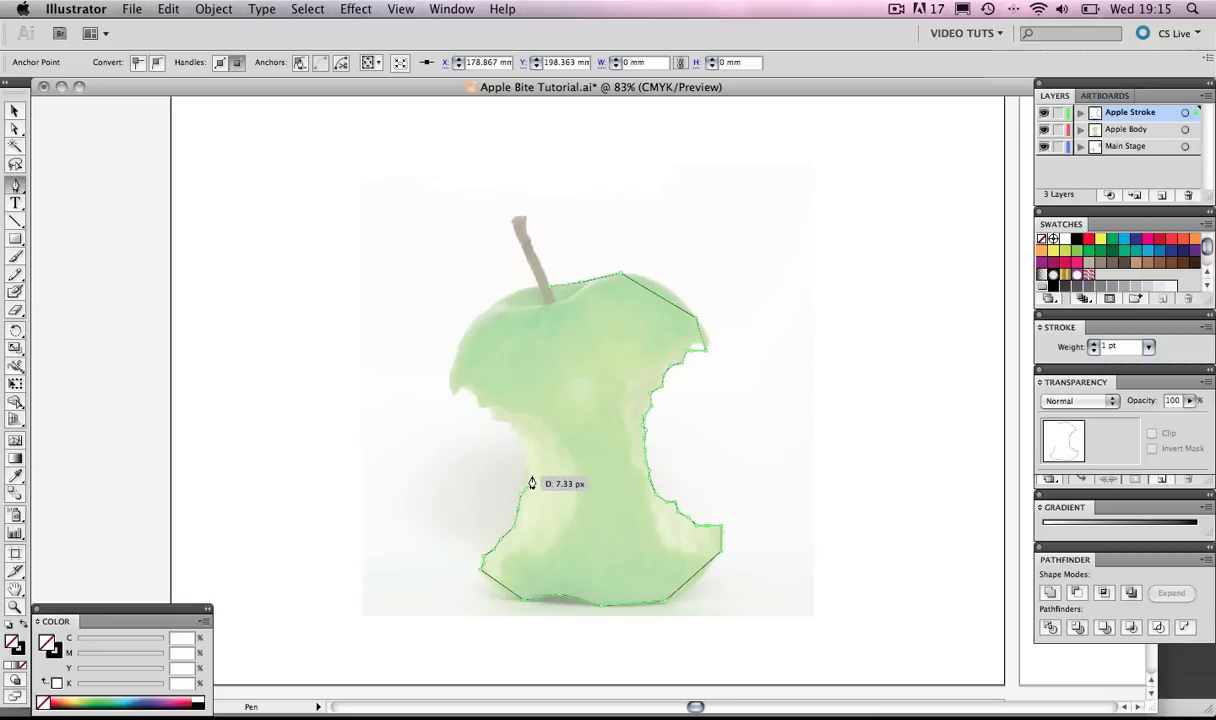
pyautogui.click(530, 476)
pyautogui.click(526, 469)
pyautogui.click(529, 462)
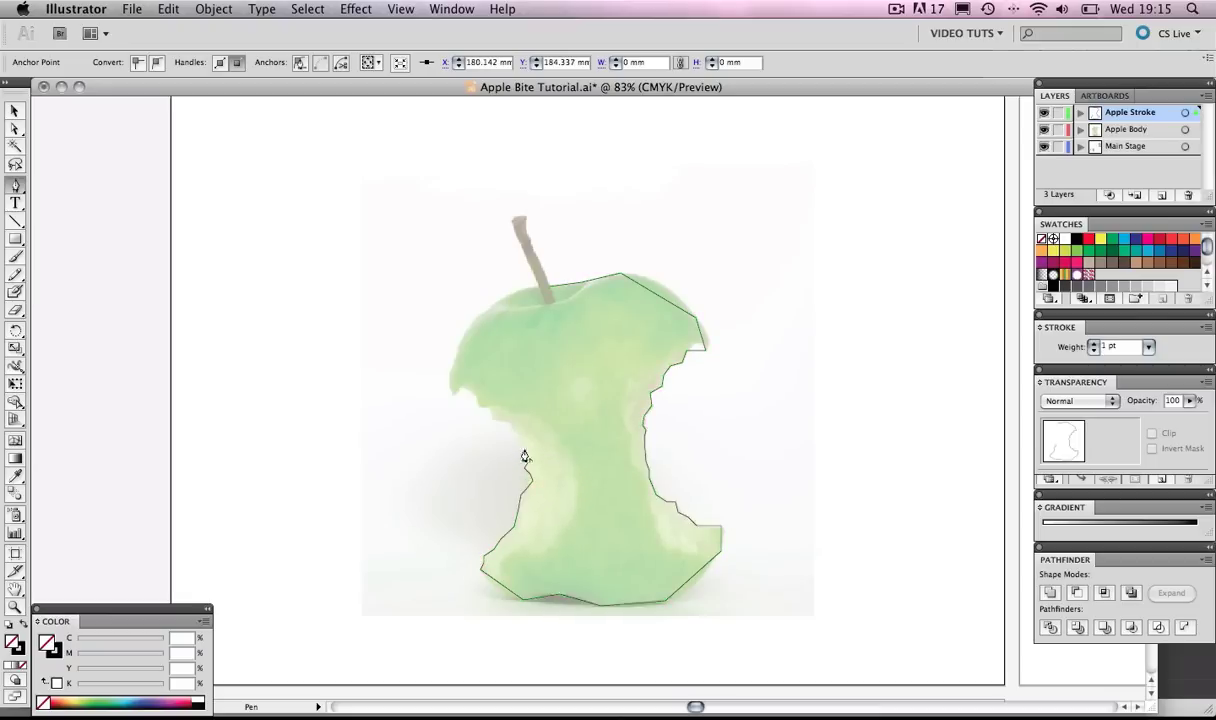
# Trace the upper part of the left bite with short segments out to the apple's upper-left tip
pyautogui.click(522, 447)
pyautogui.click(518, 439)
pyautogui.click(515, 429)
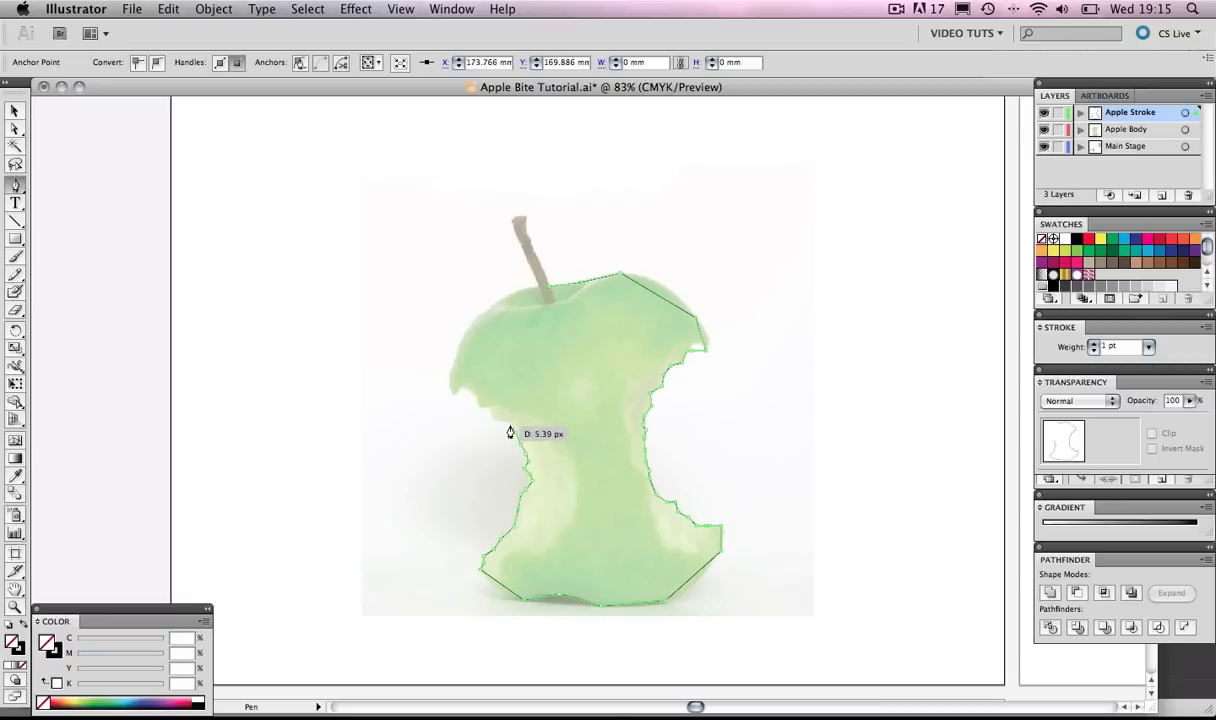
pyautogui.click(497, 426)
pyautogui.click(486, 418)
pyautogui.click(482, 407)
pyautogui.click(477, 399)
pyautogui.click(460, 388)
pyautogui.click(453, 392)
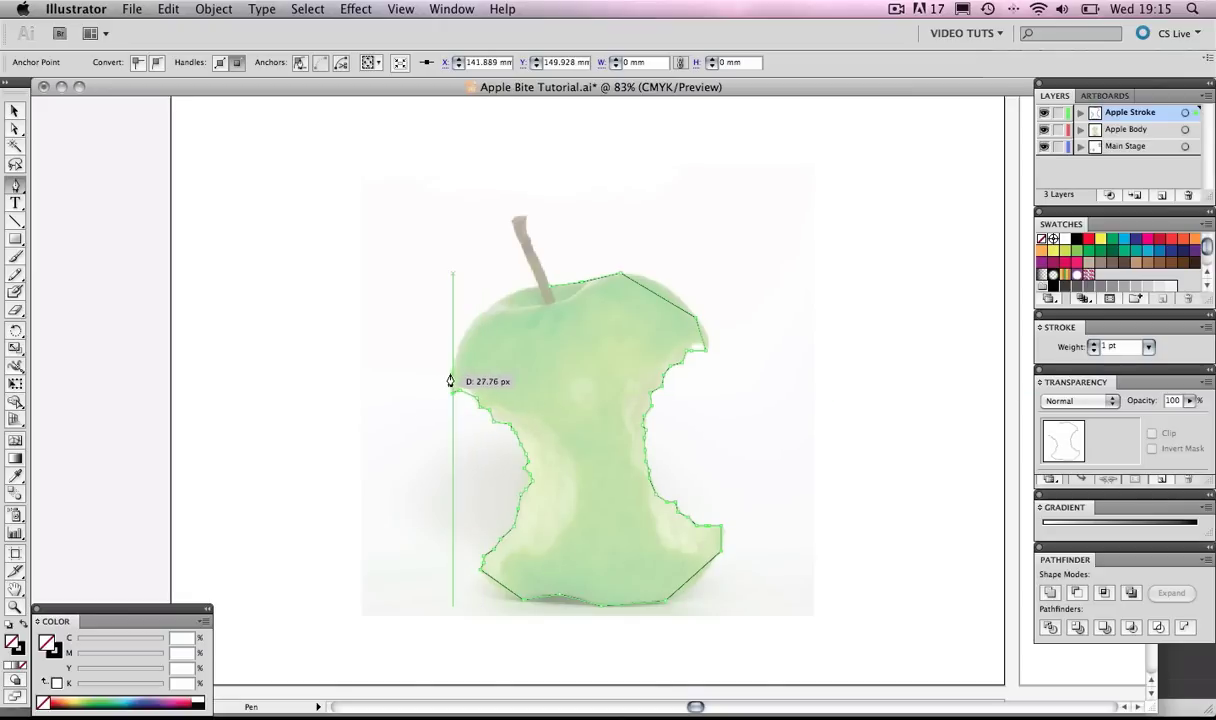
# Trace the apple's upper-left side up to the stem's base, then end the path and deselect it
pyautogui.click(451, 374)
pyautogui.click(474, 325)
pyautogui.moveTo(474, 330); pyautogui.dragTo(548, 293)
pyautogui.click(20, 112)
pyautogui.click(233, 157)
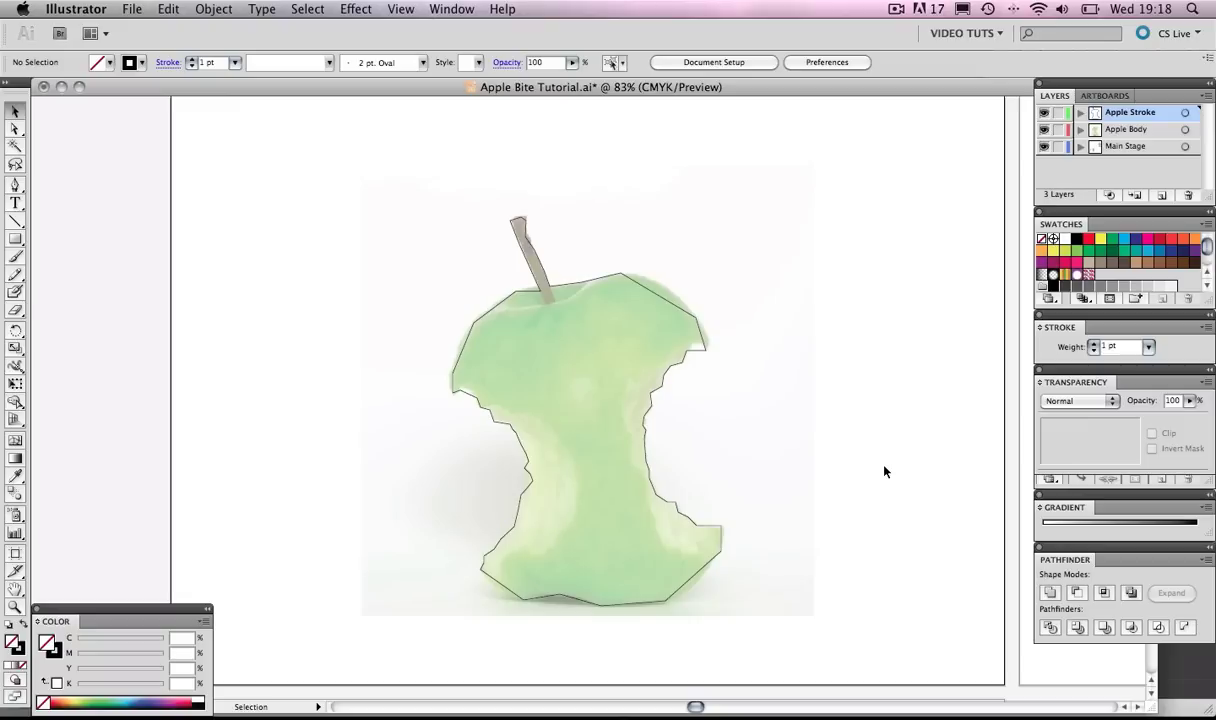
# With the Convert Anchor Point tool, turn the anchor at the apple's top peak into a smooth curve following the photo
pyautogui.click(16, 188)
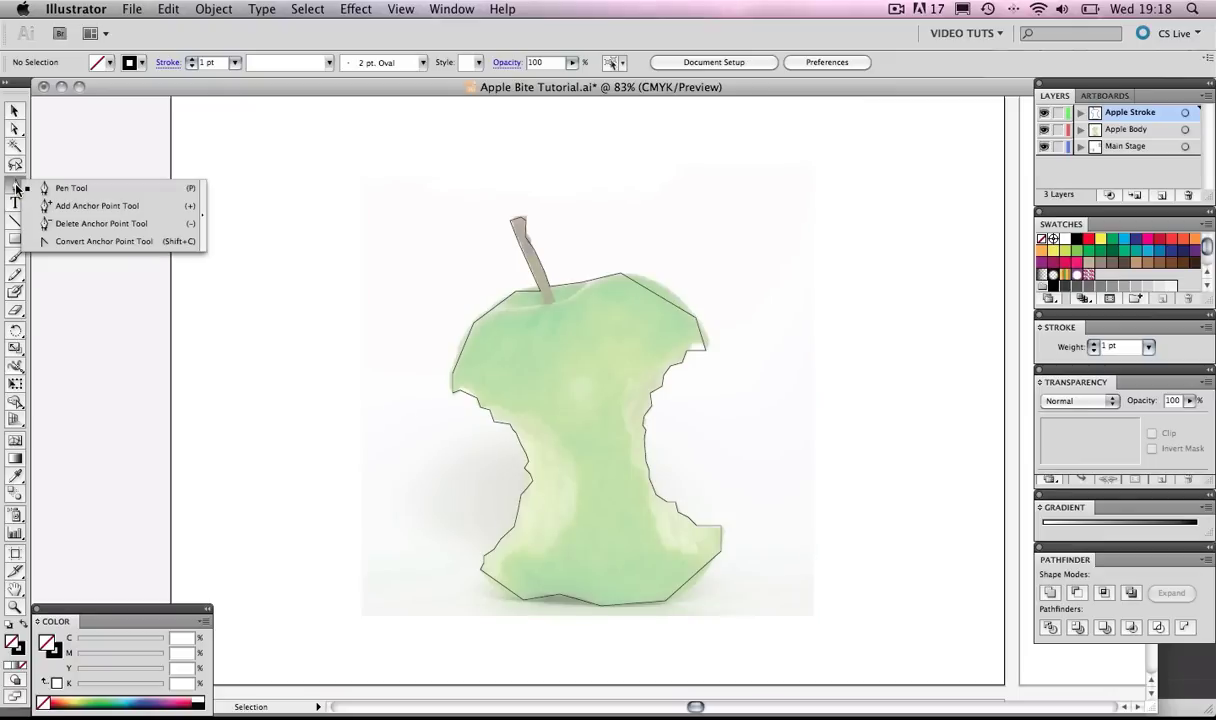
pyautogui.click(100, 243)
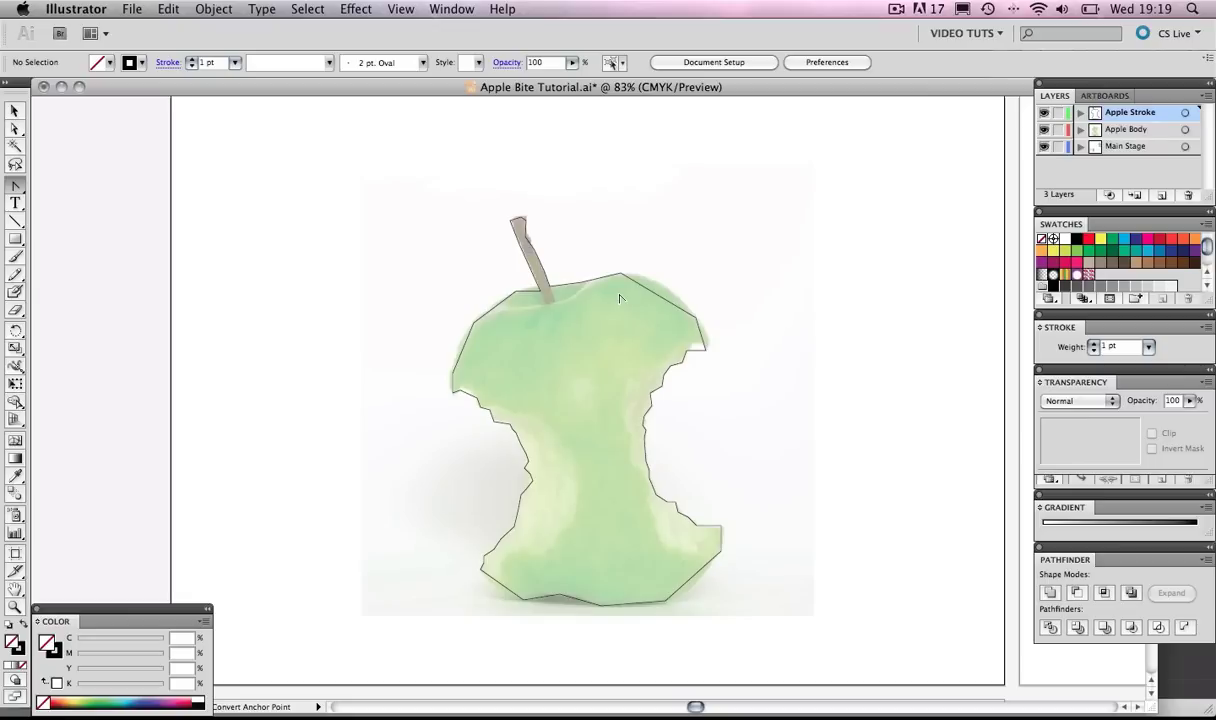
pyautogui.press('z')
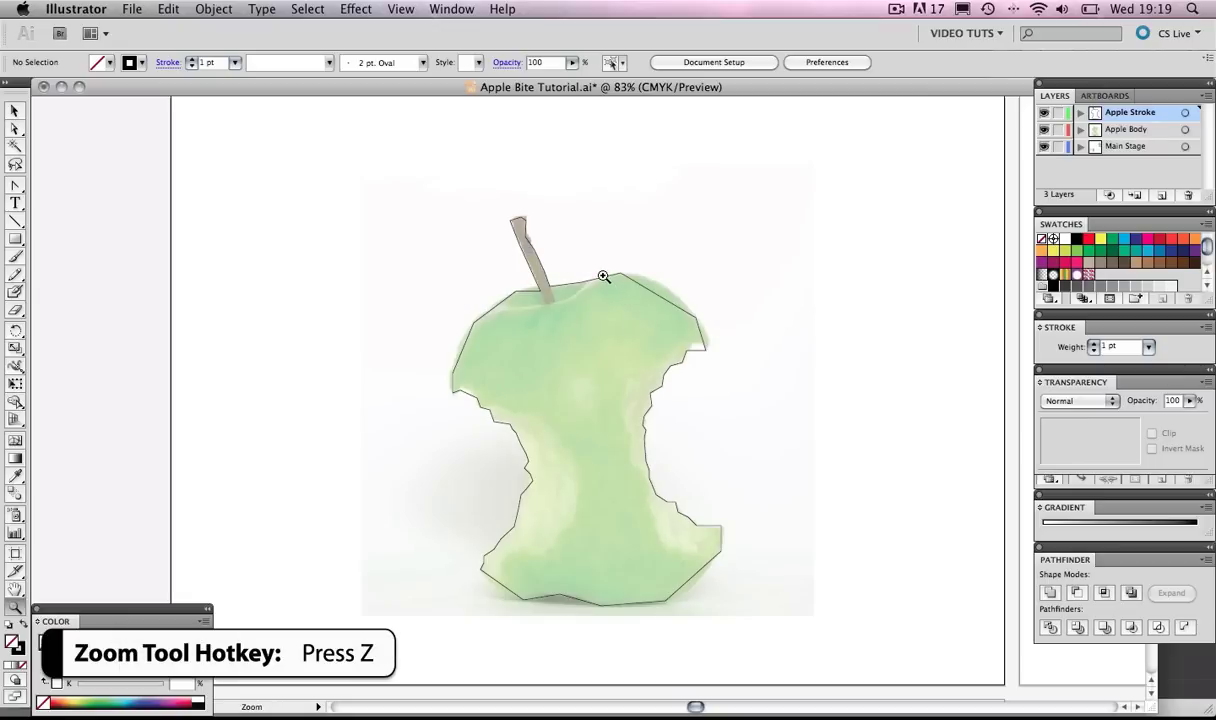
pyautogui.moveTo(445, 180); pyautogui.dragTo(724, 371)
pyautogui.click(675, 404)
pyautogui.click(534, 349)
pyautogui.press('space')
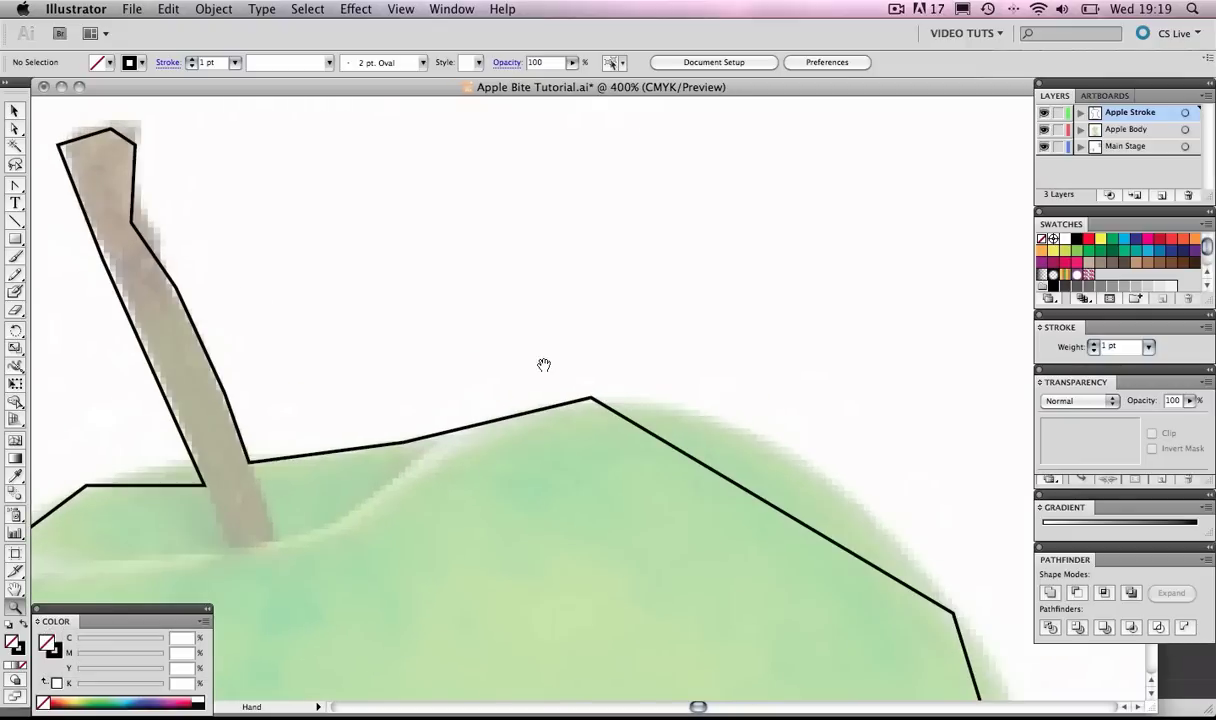
pyautogui.moveTo(547, 365); pyautogui.dragTo(583, 340)
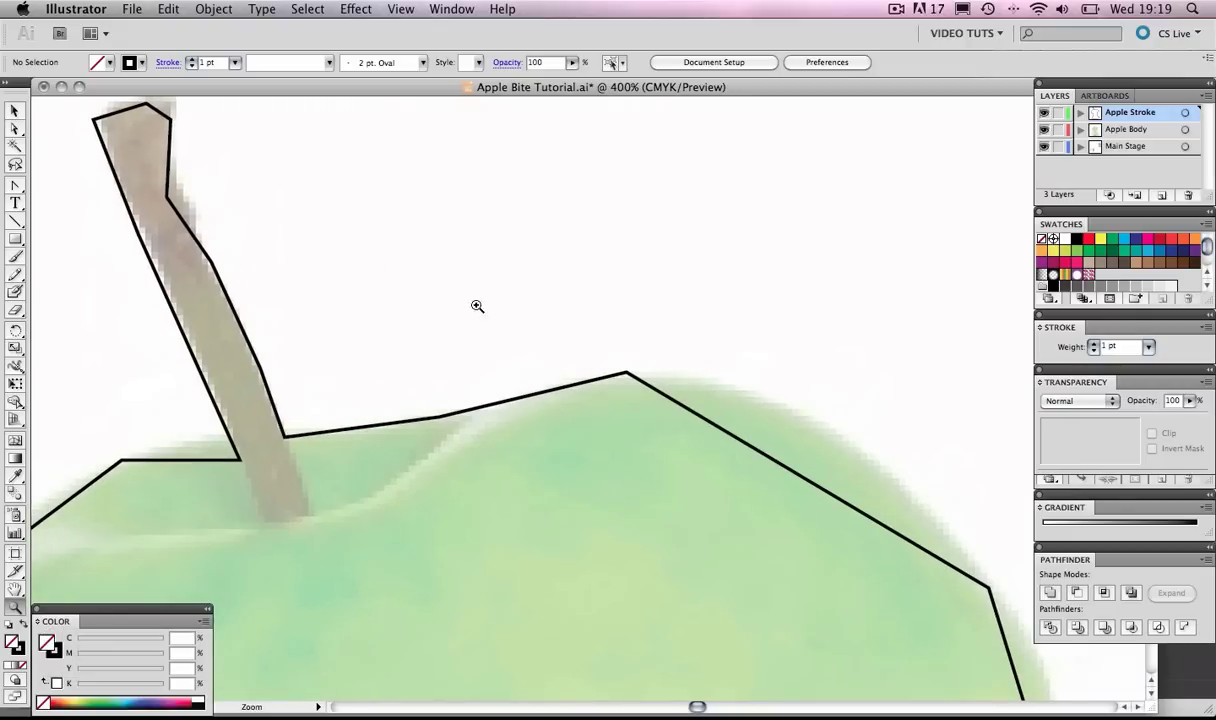
pyautogui.click(16, 186)
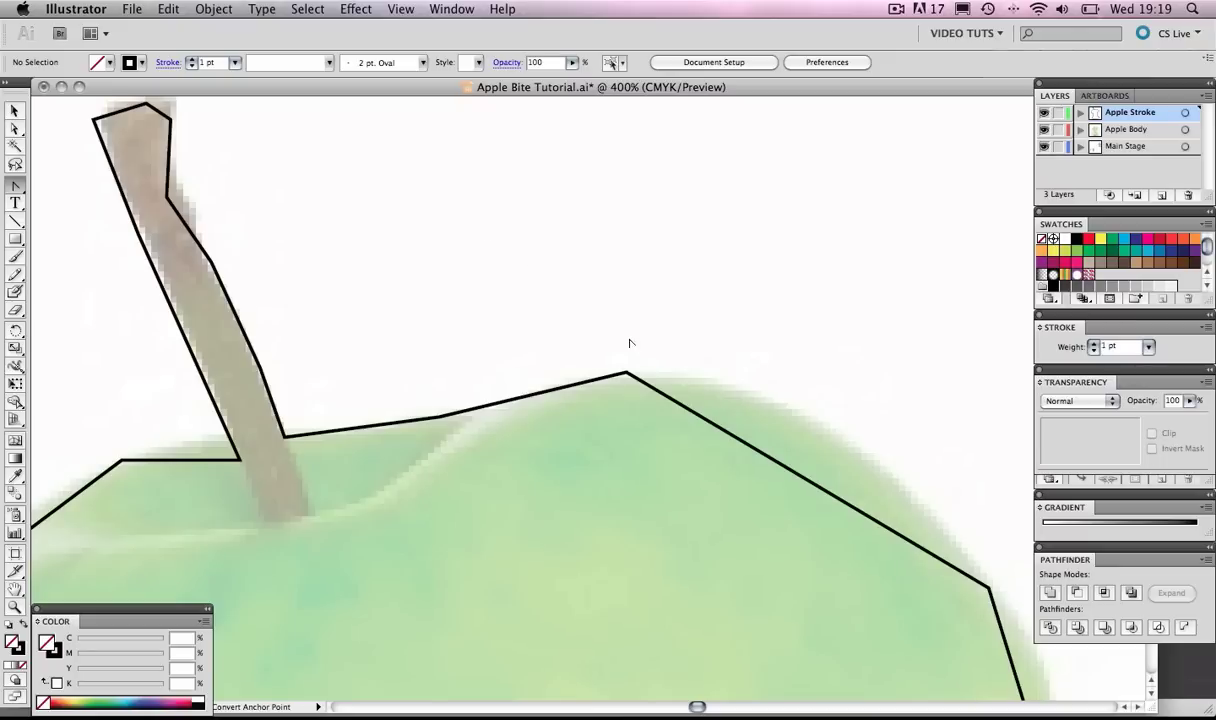
pyautogui.hscroll(1, 627, 376)
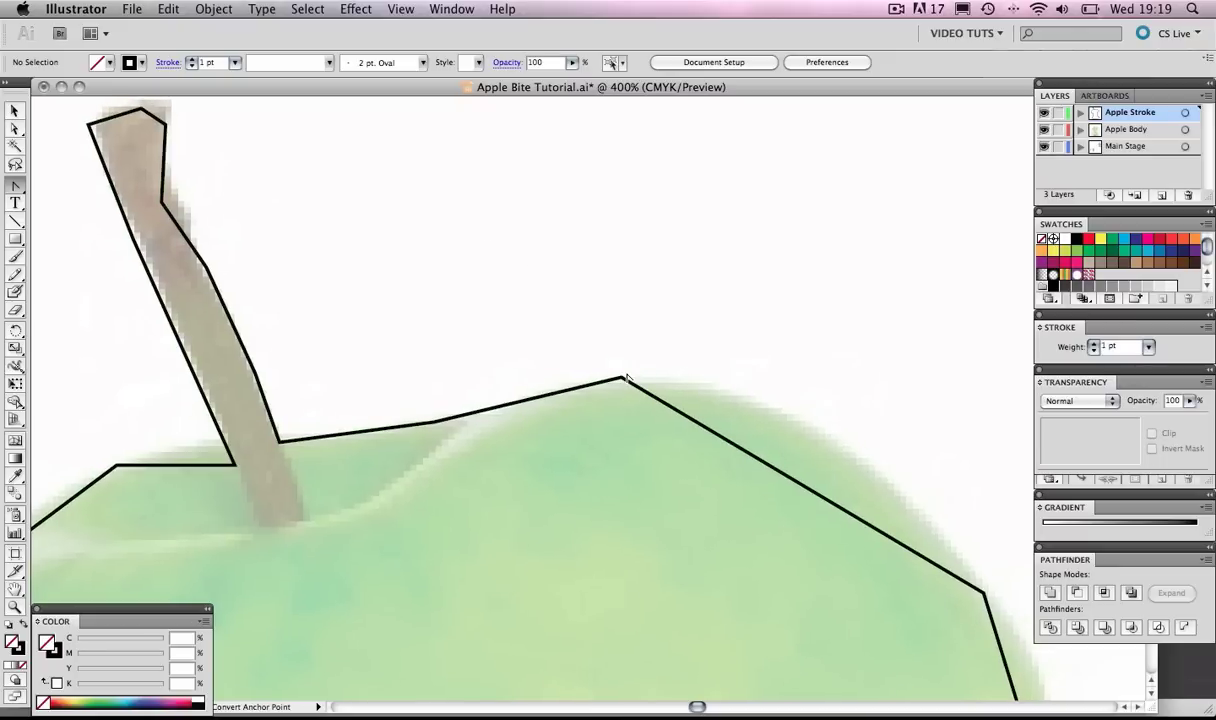
pyautogui.moveTo(622, 378); pyautogui.dragTo(683, 375)
# Curve the outline at the upper-right shoulder anchor and adjust its direction handles to match the apple's rounded edge
pyautogui.moveTo(788, 446); pyautogui.dragTo(655, 345)
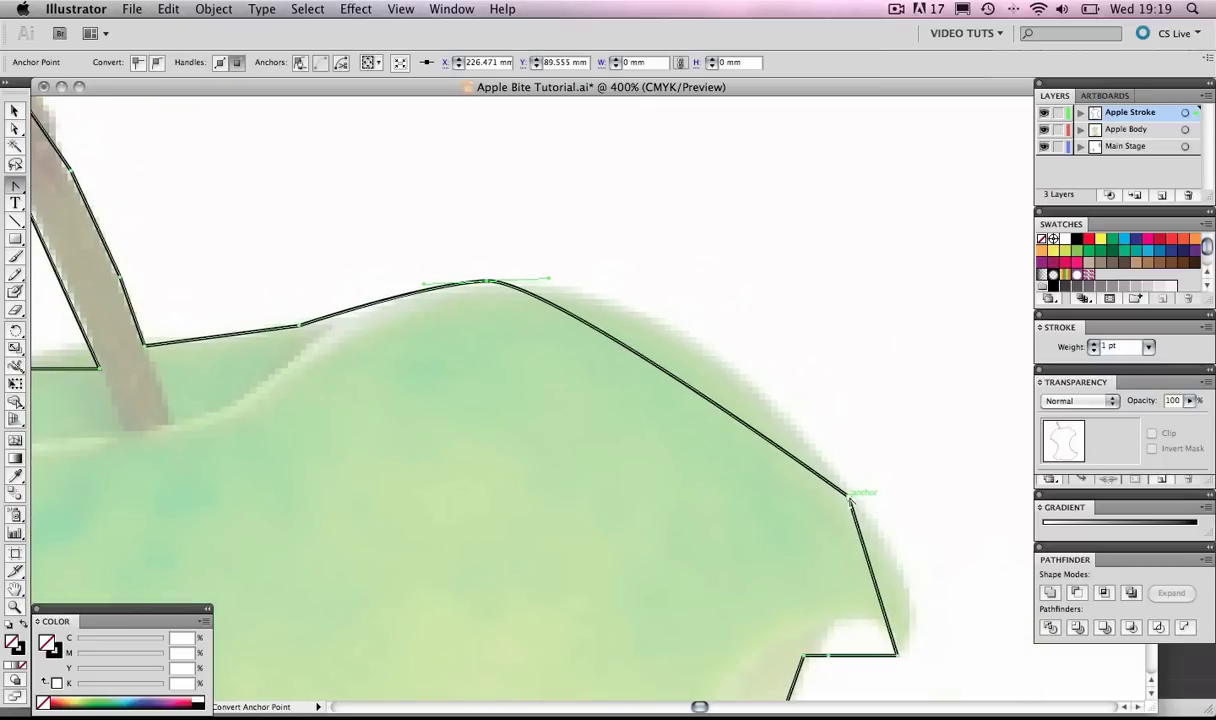
pyautogui.moveTo(848, 495); pyautogui.dragTo(896, 581)
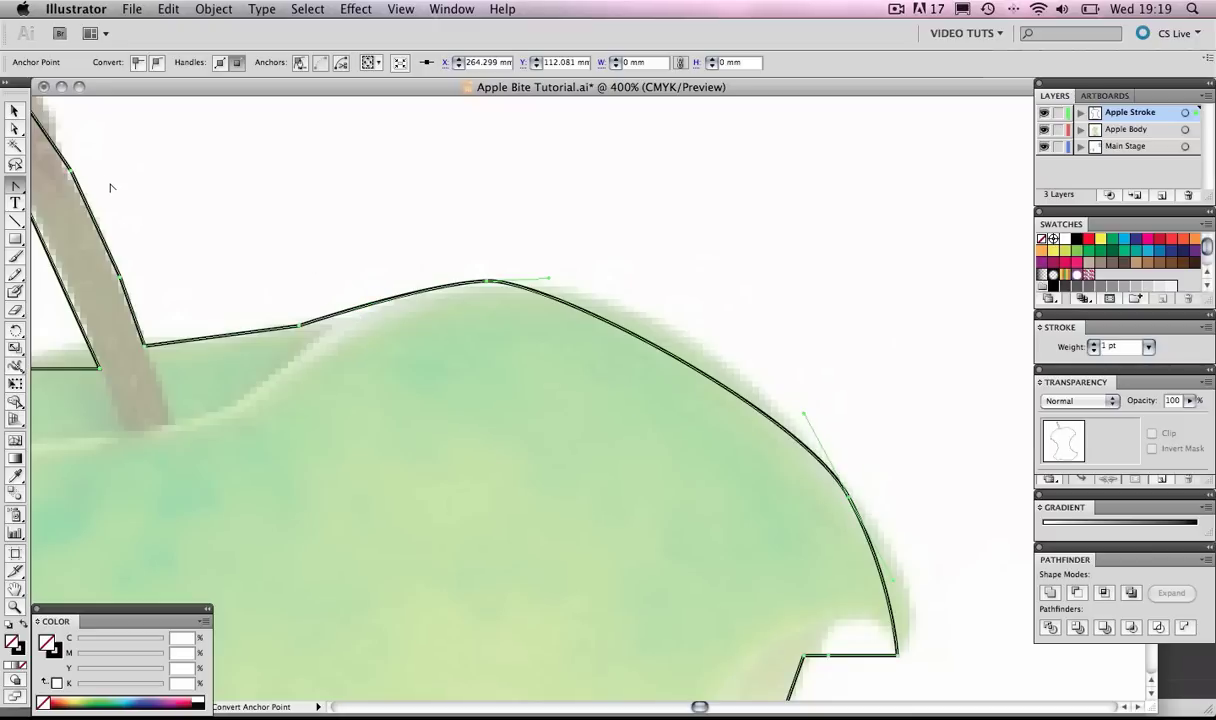
pyautogui.click(14, 130)
pyautogui.moveTo(803, 419); pyautogui.dragTo(736, 312)
pyautogui.press('space')
pyautogui.moveTo(912, 508); pyautogui.dragTo(830, 345)
# Round the anchors at the upper-right tip and move the anchor beside it up to the edge of the bite
pyautogui.click(15, 185)
pyautogui.press('space')
pyautogui.moveTo(536, 399); pyautogui.dragTo(605, 269)
pyautogui.moveTo(800, 308); pyautogui.dragTo(650, 352)
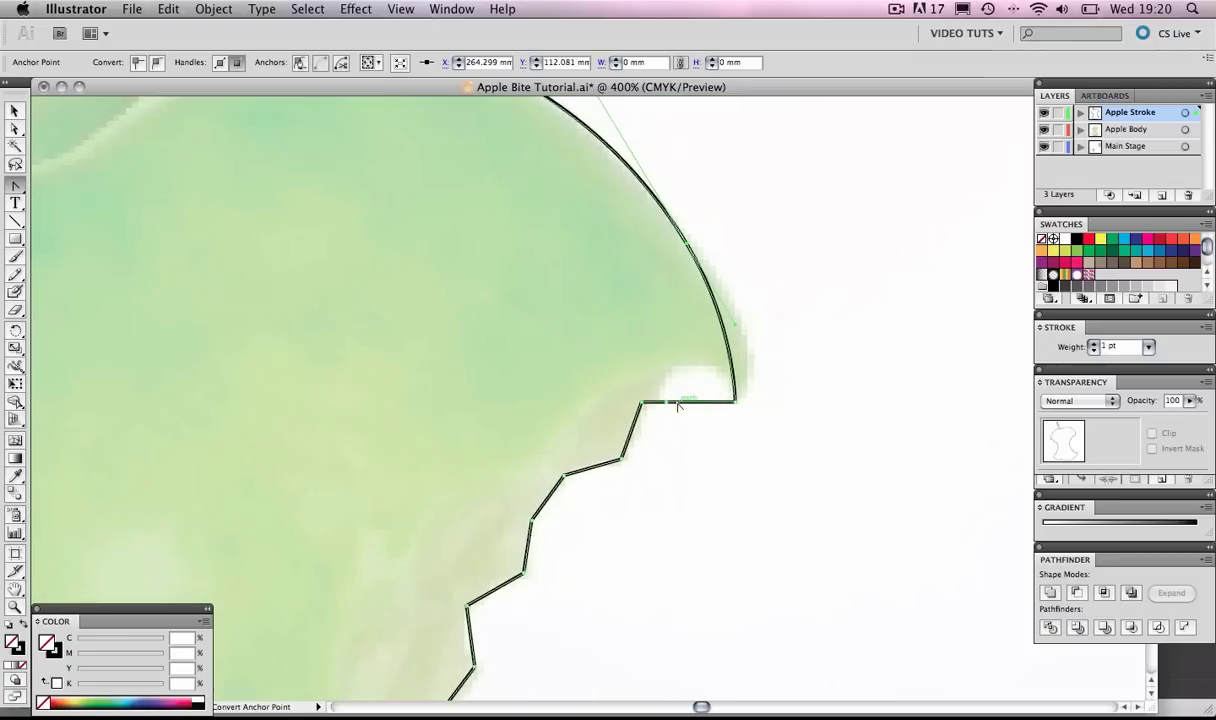
pyautogui.moveTo(736, 403); pyautogui.dragTo(660, 398)
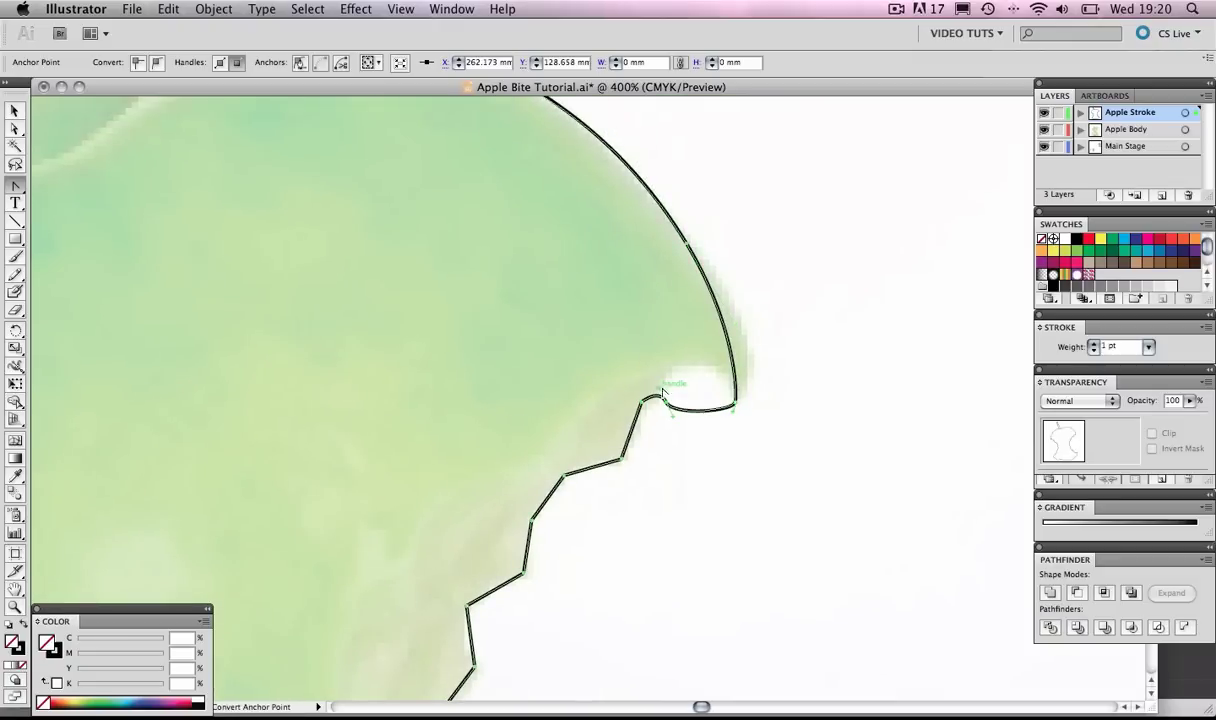
pyautogui.click(16, 129)
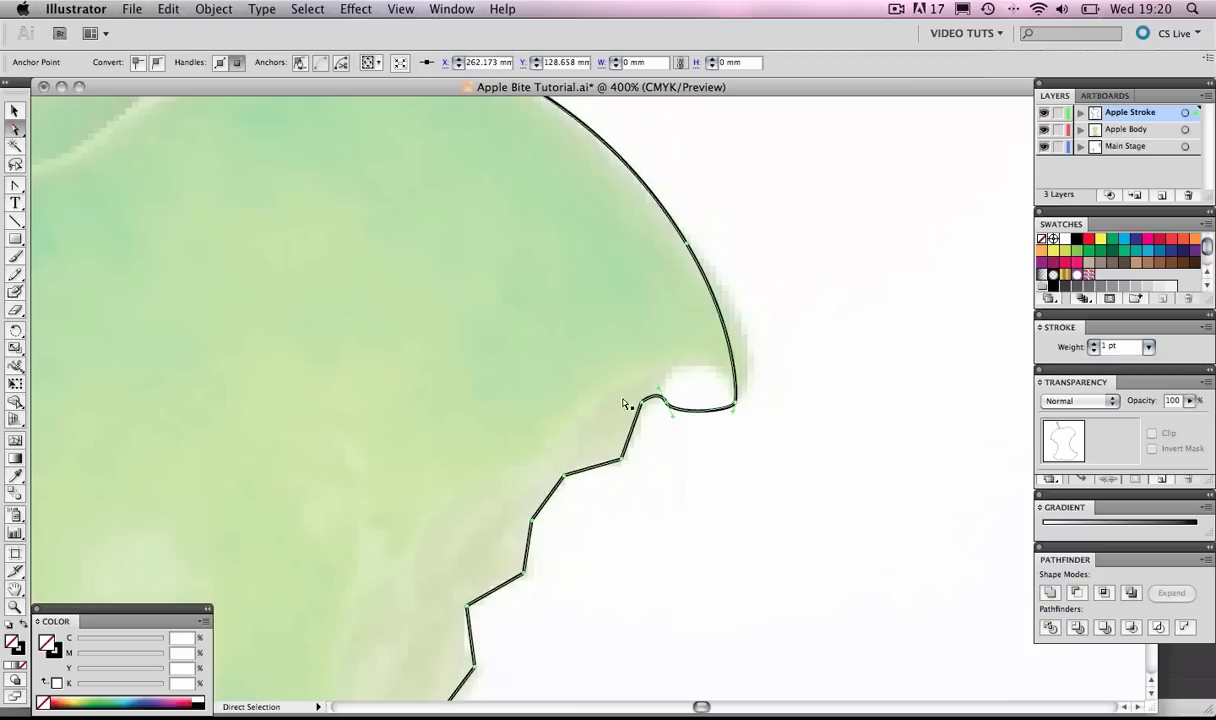
pyautogui.moveTo(668, 409); pyautogui.dragTo(700, 363)
# Smooth the first corner anchors below the upper-right tip with the Convert Anchor Point tool
pyautogui.click(16, 185)
pyautogui.scroll(-3, 300, 240)
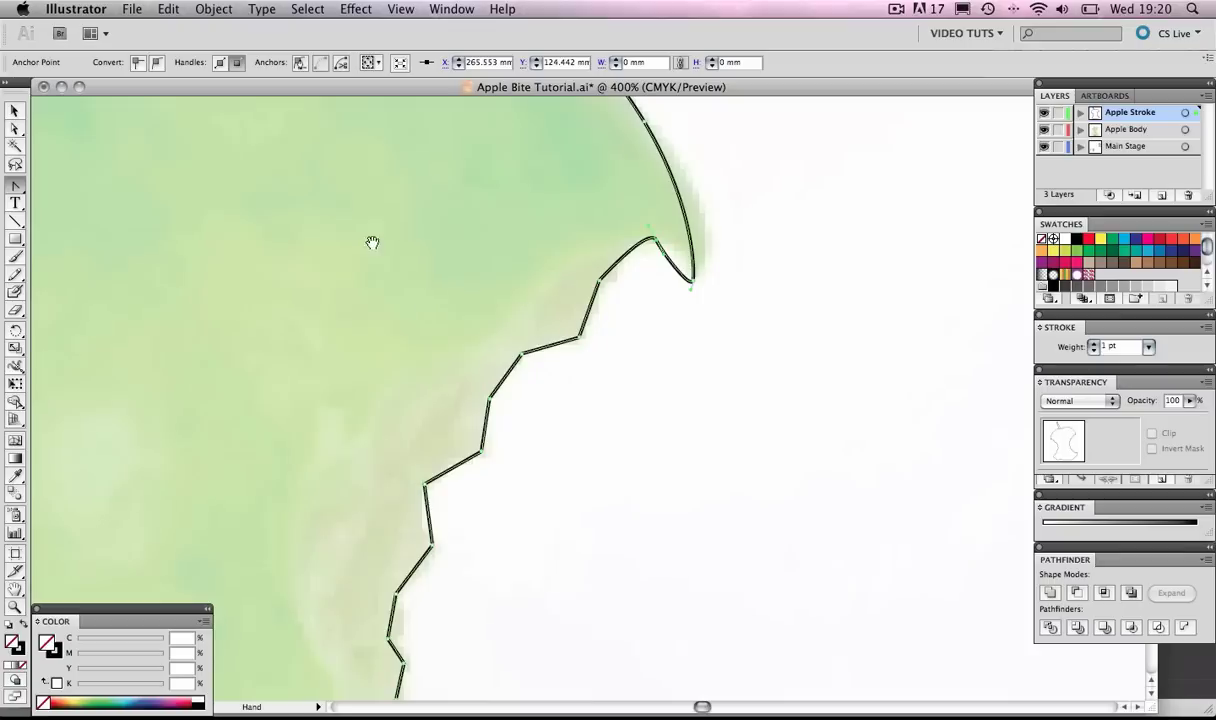
pyautogui.moveTo(600, 281); pyautogui.dragTo(555, 310)
pyautogui.press('space')
pyautogui.click(531, 345)
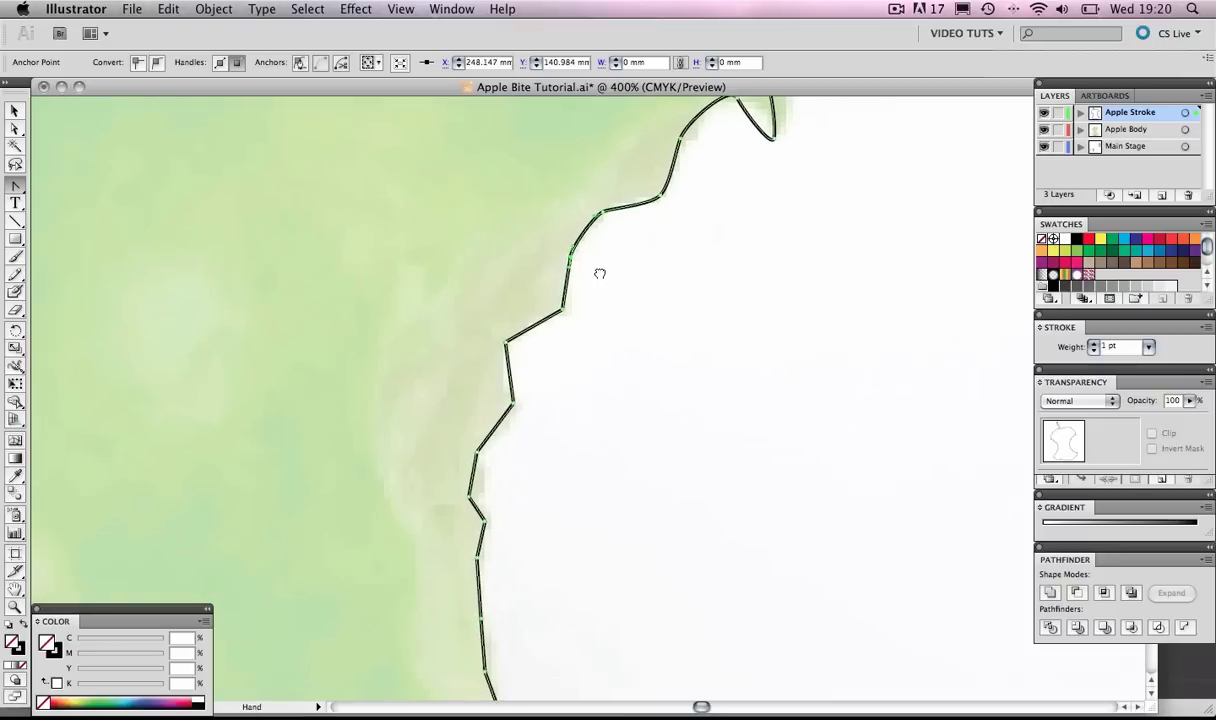
# Smooth the next three corner anchors down the upper part of the right bite
pyautogui.scroll(-5, 597, 271)
pyautogui.hscroll(-2, 597, 271)
pyautogui.click(562, 312)
pyautogui.scroll(-3, 562, 300)
pyautogui.hscroll(-2, 562, 300)
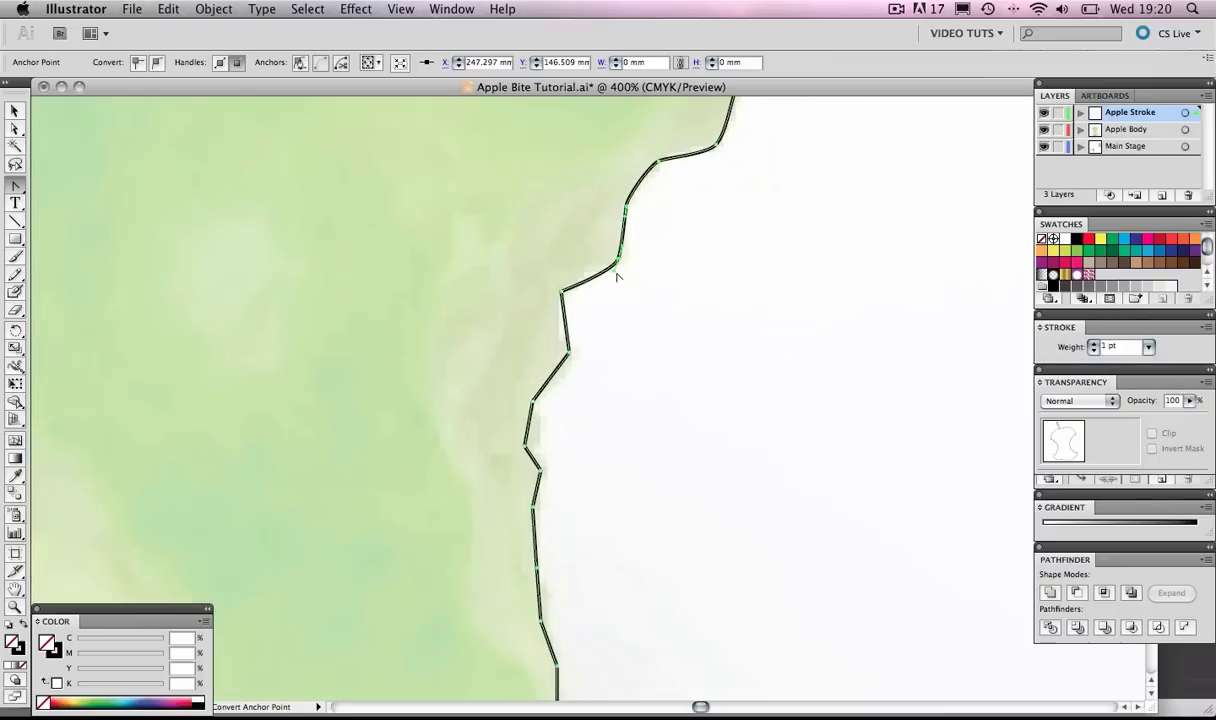
pyautogui.click(561, 293)
pyautogui.scroll(-3, 575, 265)
pyautogui.hscroll(-1, 575, 265)
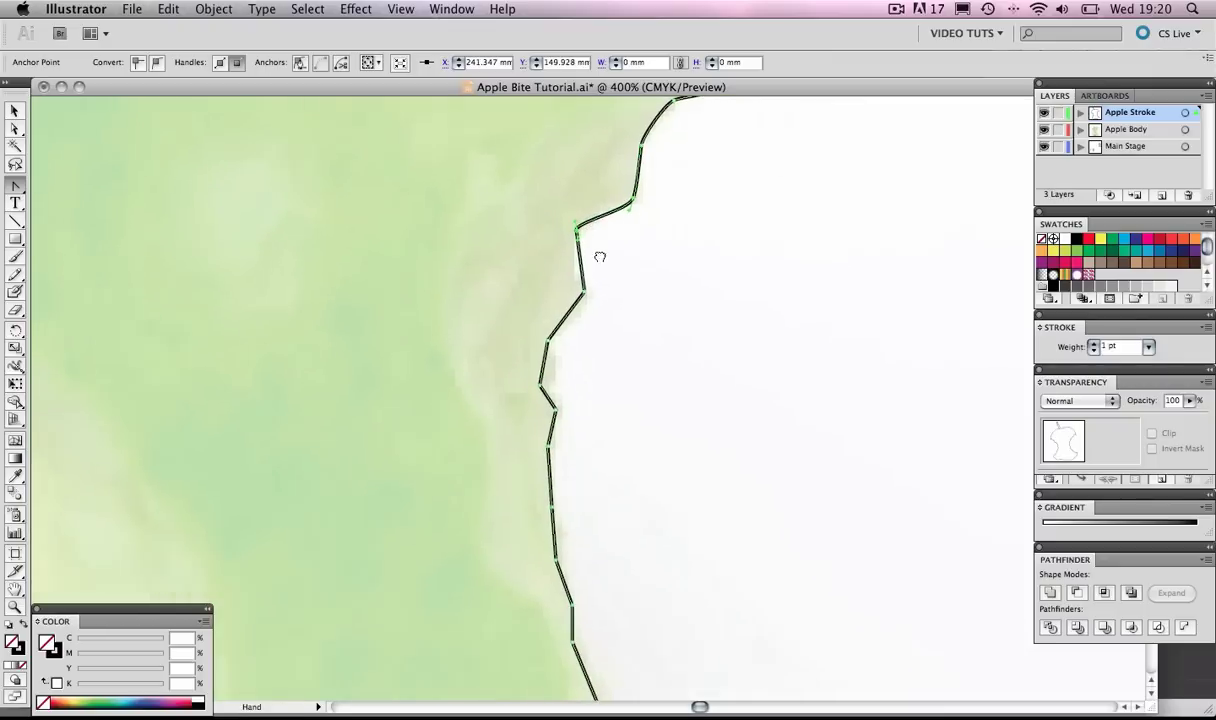
pyautogui.click(584, 291)
# Smooth the corner anchors along the narrow middle section of the right bite
pyautogui.scroll(-3, 620, 265)
pyautogui.hscroll(-2, 620, 265)
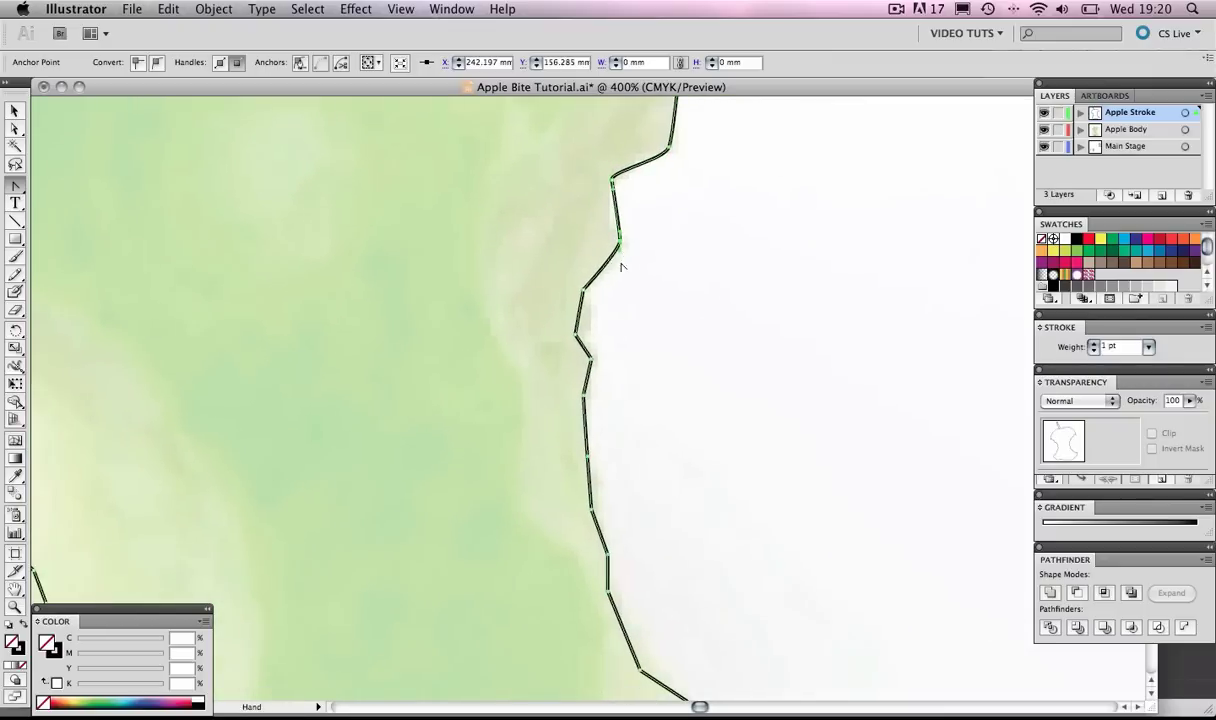
pyautogui.click(586, 289)
pyautogui.scroll(-4, 600, 312)
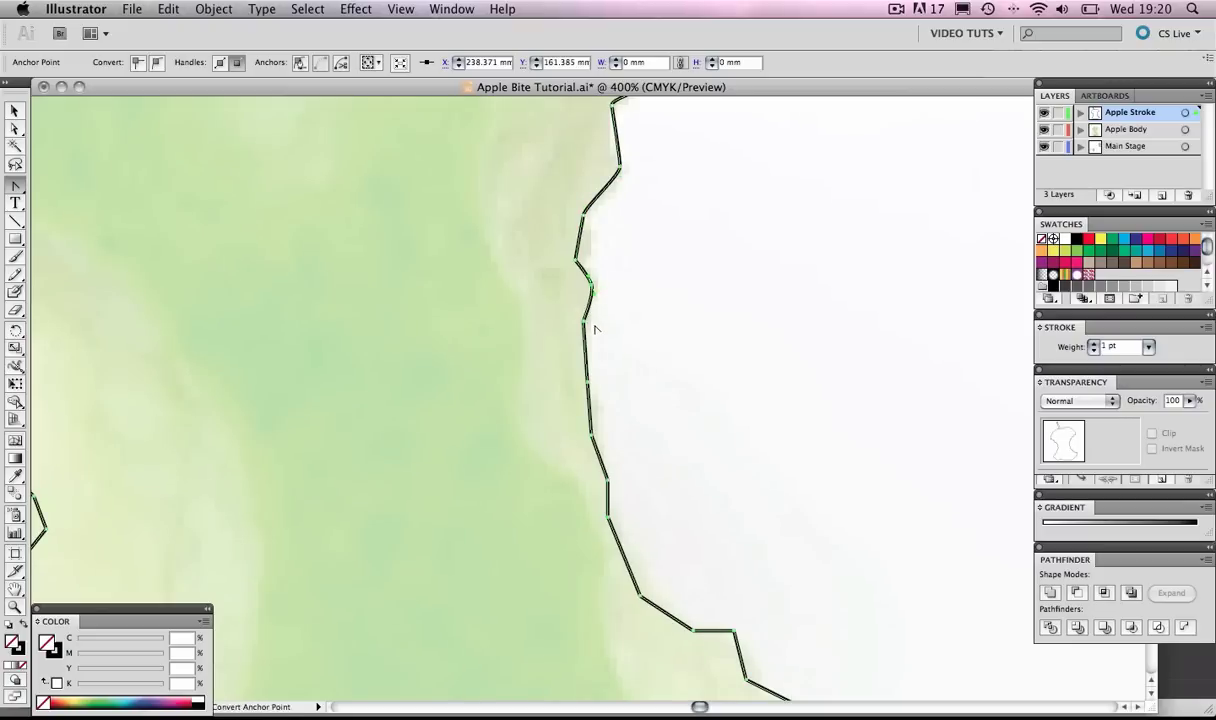
pyautogui.click(584, 321)
pyautogui.moveTo(584, 321); pyautogui.dragTo(584, 328)
pyautogui.moveTo(624, 315); pyautogui.dragTo(624, 227)
pyautogui.scroll(1, 625, 406)
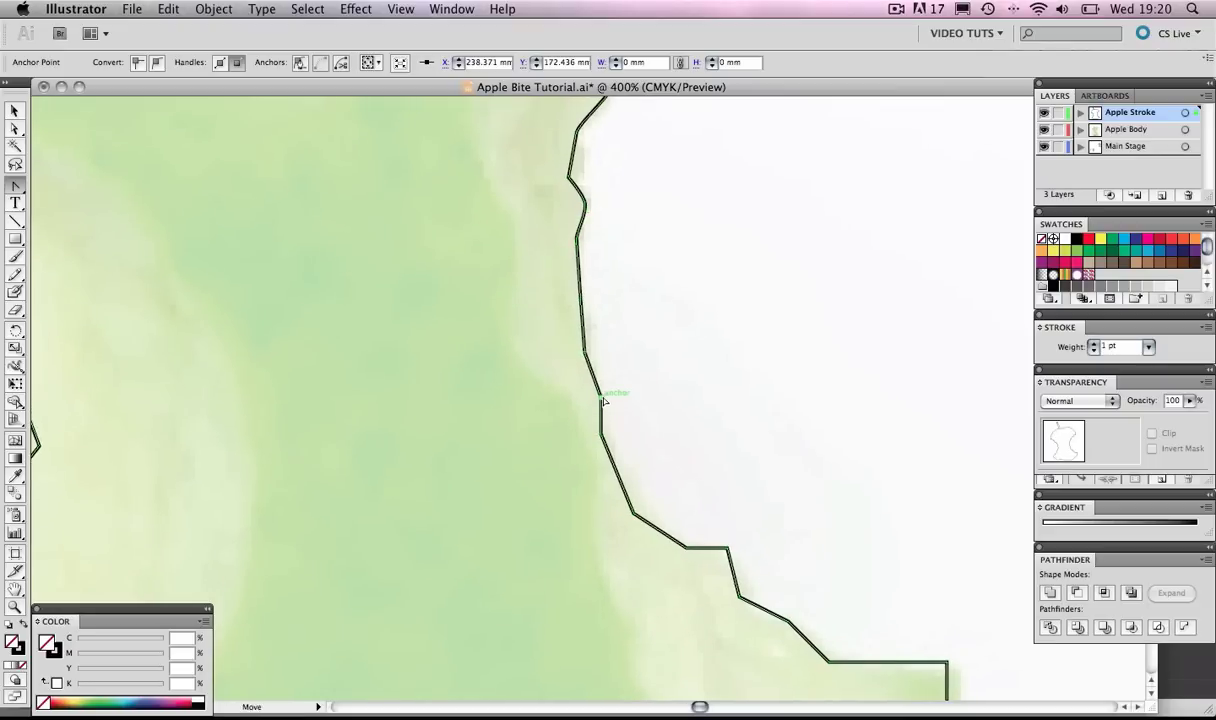
pyautogui.click(602, 405)
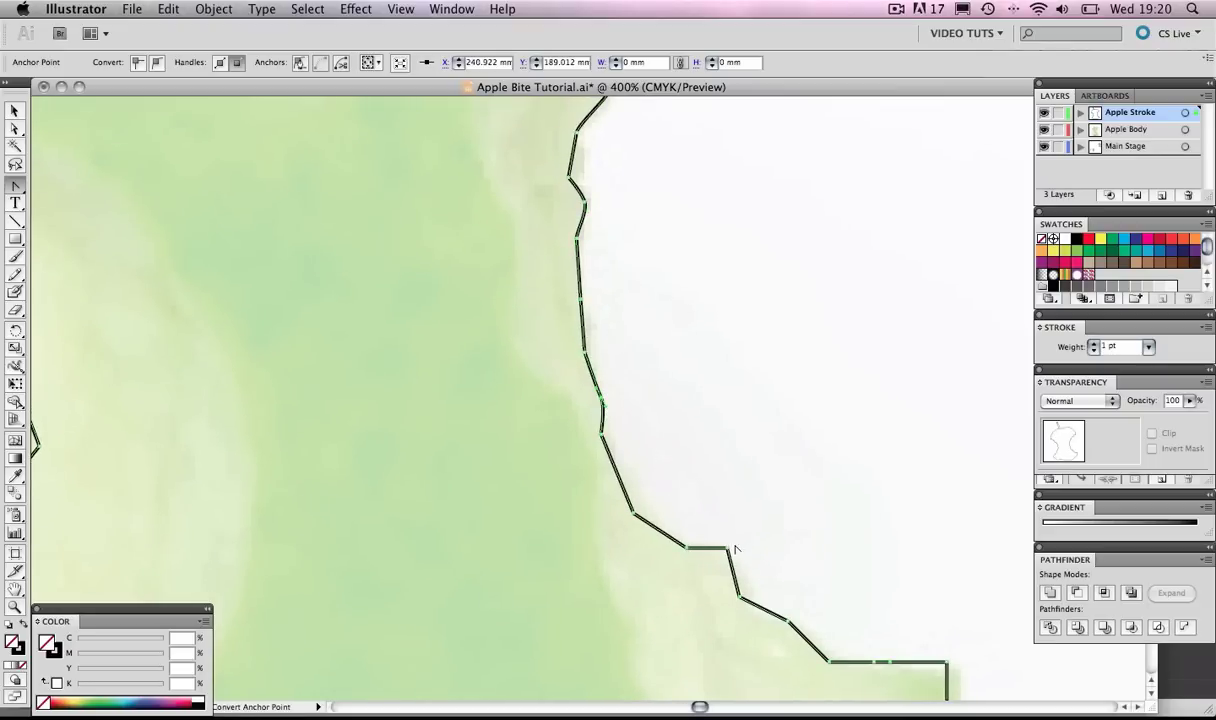
# Convert the stepped corner anchors in the lower part of the right bite into soft curves
pyautogui.scroll(-7, 738, 549)
pyautogui.hscroll(7, 738, 549)
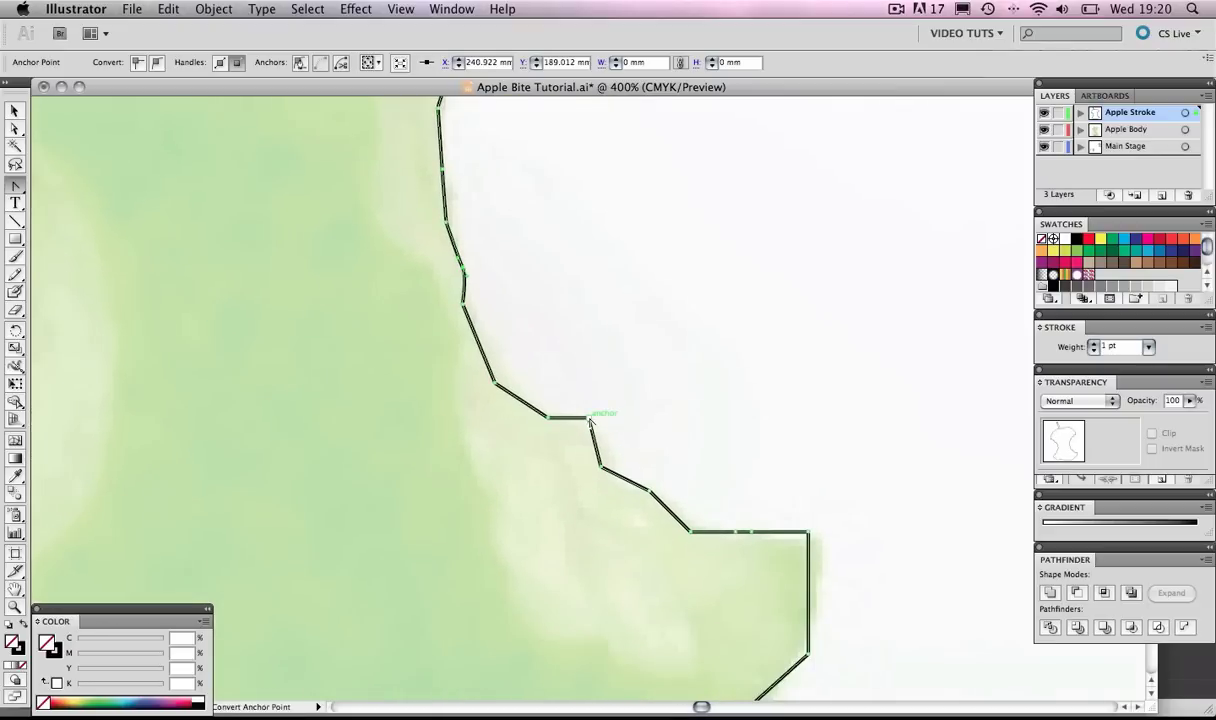
pyautogui.moveTo(590, 419); pyautogui.dragTo(604, 475)
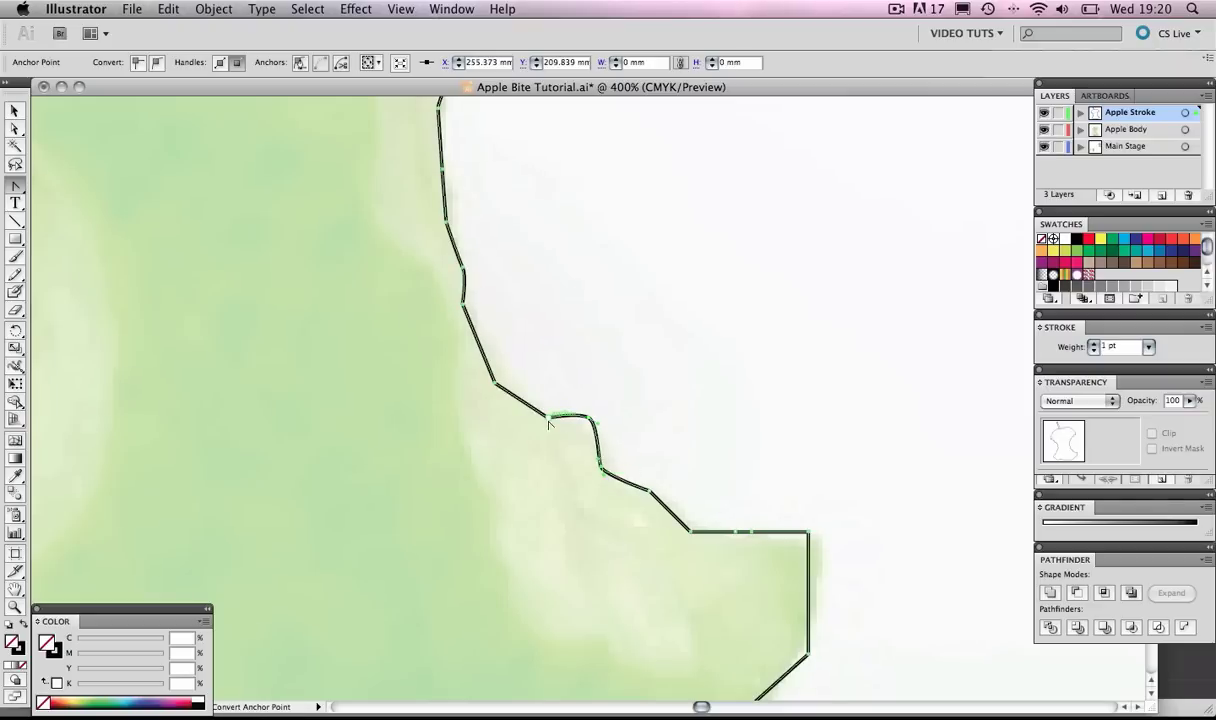
pyautogui.keyDown('super'); pyautogui.click(540, 425); pyautogui.keyUp('super')
pyautogui.keyDown('super'); pyautogui.click(556, 421); pyautogui.keyUp('super')
pyautogui.scroll(-5, 649, 453)
pyautogui.hscroll(5, 649, 453)
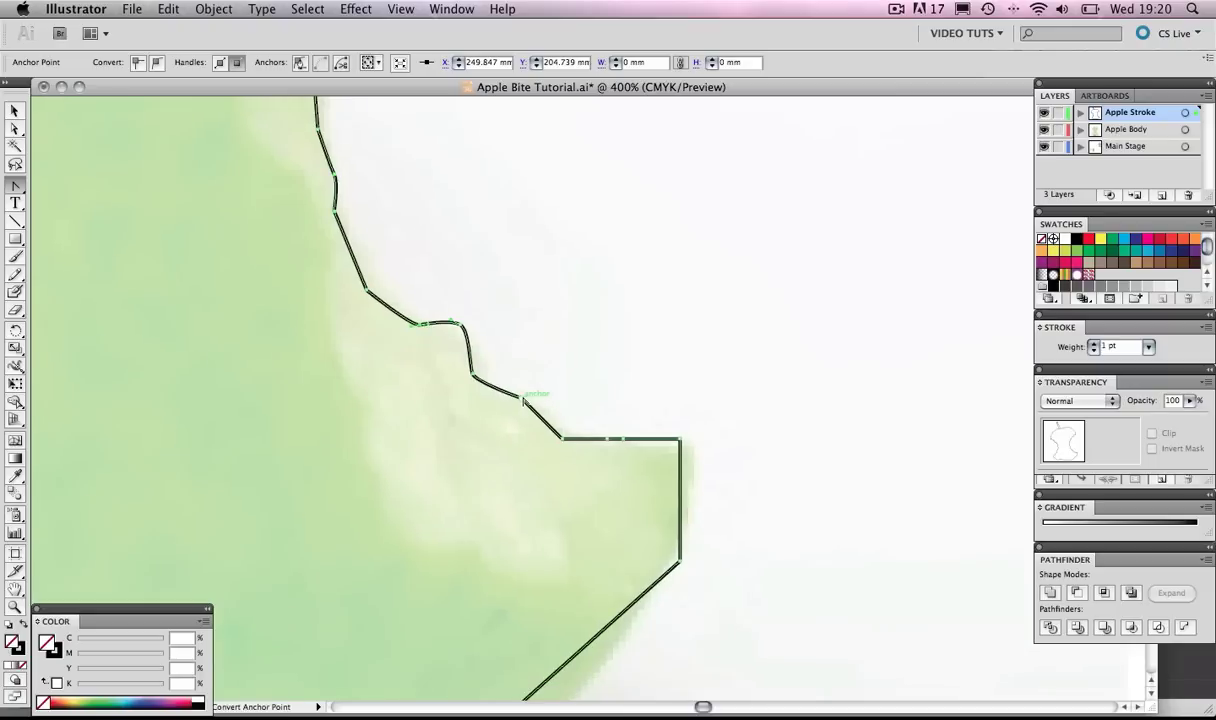
pyautogui.moveTo(533, 405); pyautogui.dragTo(569, 443)
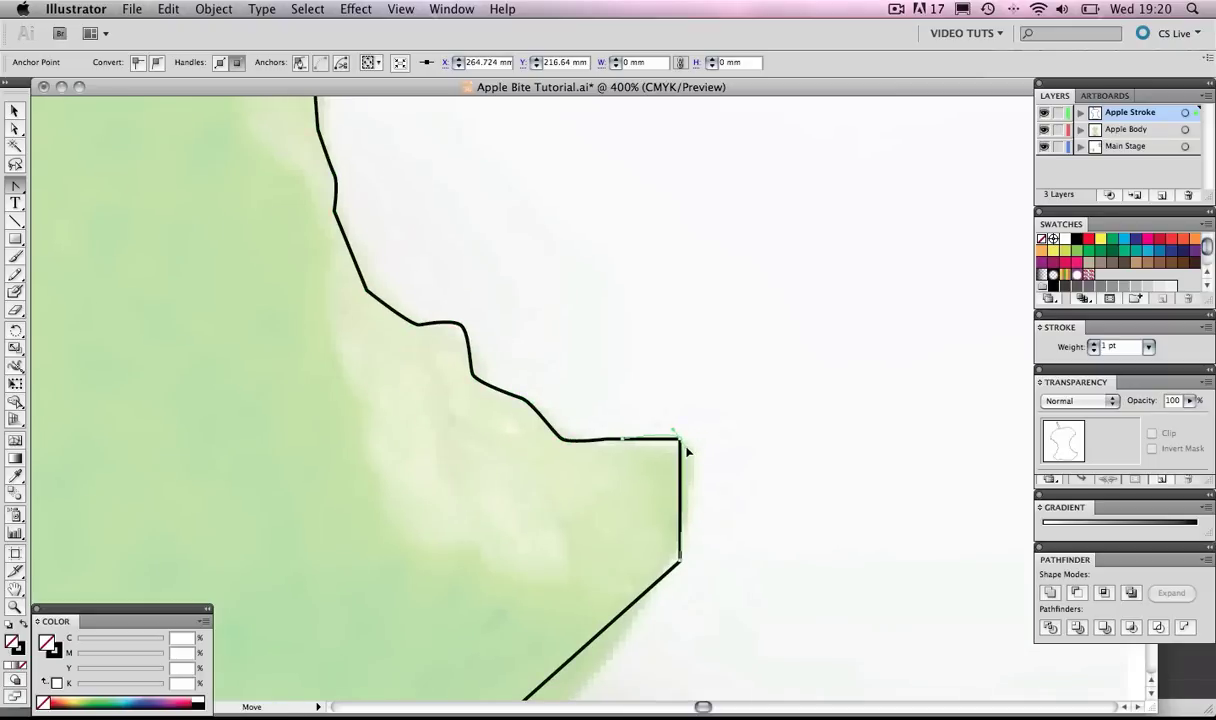
# Curve the outline around the apple's lower-right side by smoothing its side anchor and the bottom-right anchor
pyautogui.scroll(-8, 687, 448)
pyautogui.moveTo(686, 407); pyautogui.dragTo(809, 323)
pyautogui.moveTo(574, 499); pyautogui.dragTo(460, 523)
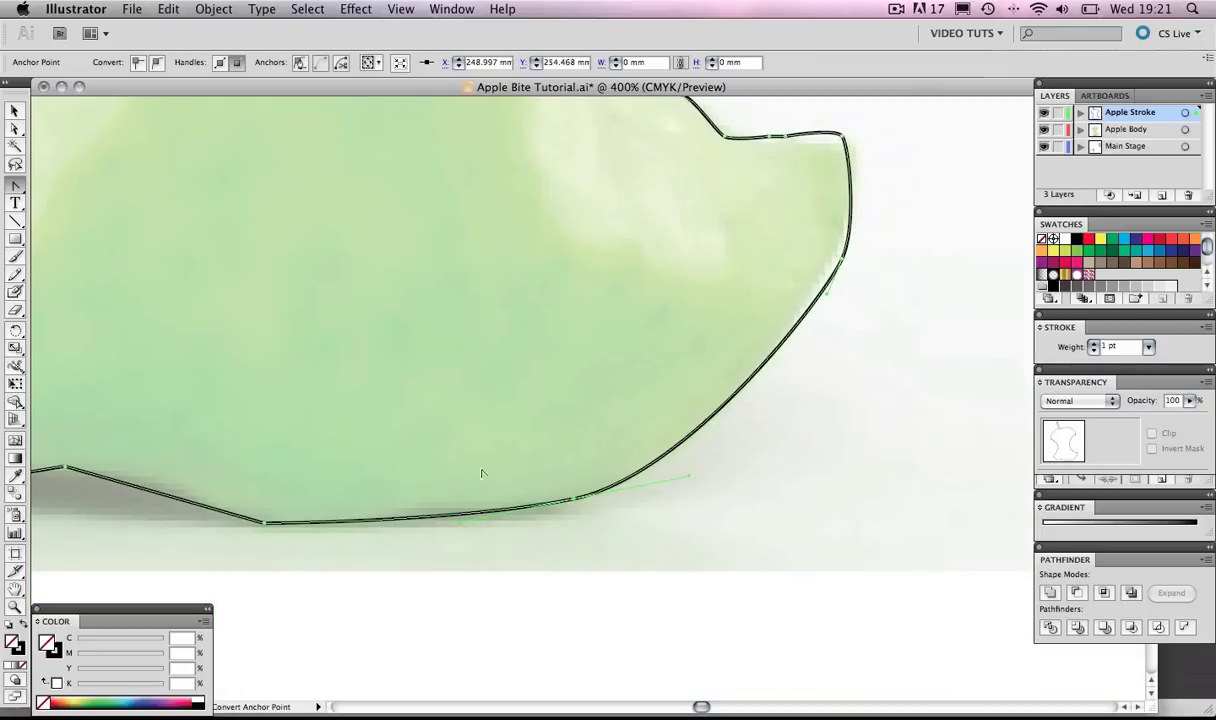
# Smooth the anchors along the apple's bottom edge so the outline arches over the shadowed hollow at its base
pyautogui.moveTo(473, 391); pyautogui.dragTo(706, 319)
pyautogui.hscroll(-3, 555, 422)
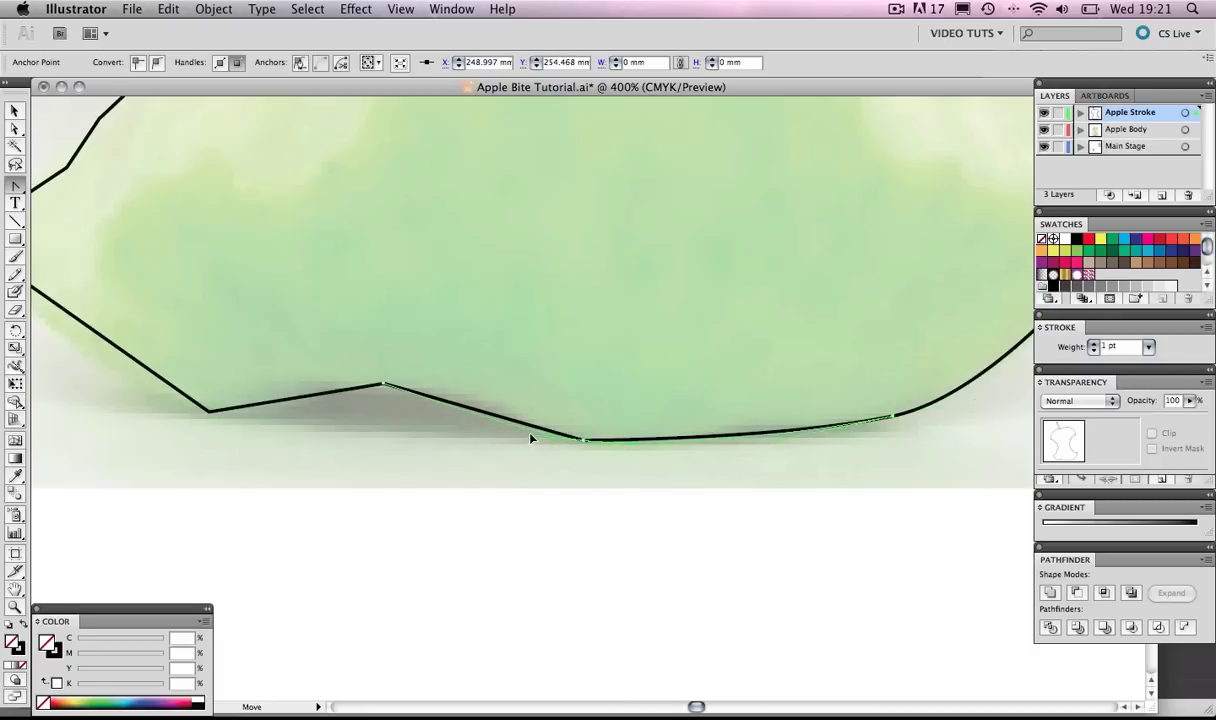
pyautogui.hscroll(-5, 518, 429)
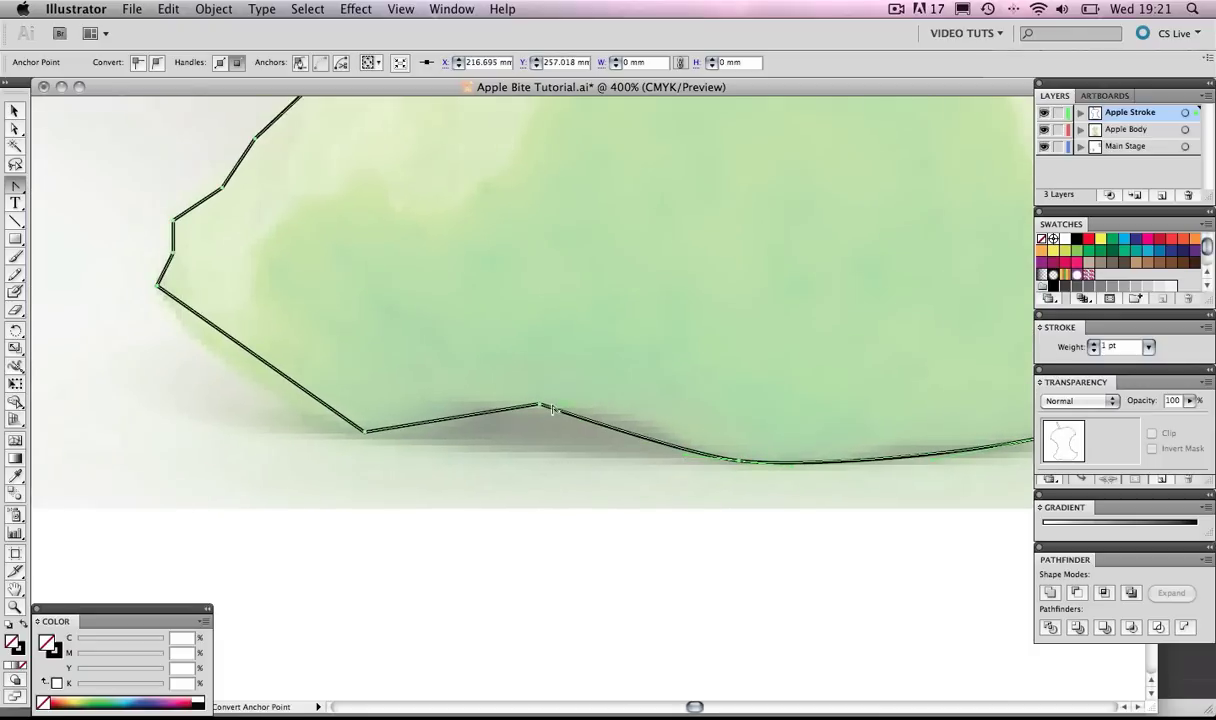
pyautogui.moveTo(541, 406); pyautogui.dragTo(439, 403)
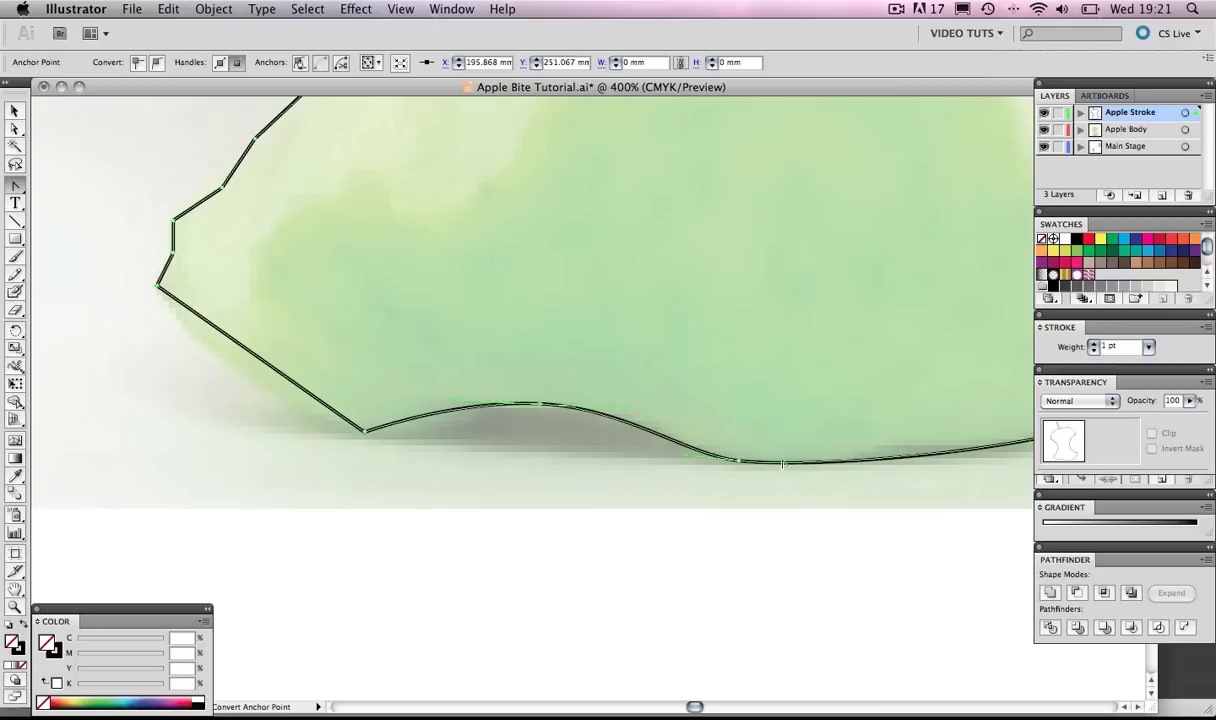
# Smooth the bottom-left anchor so the outline curves around the apple's lower-left base and into the shadowed hollow
pyautogui.moveTo(512, 413); pyautogui.dragTo(686, 448)
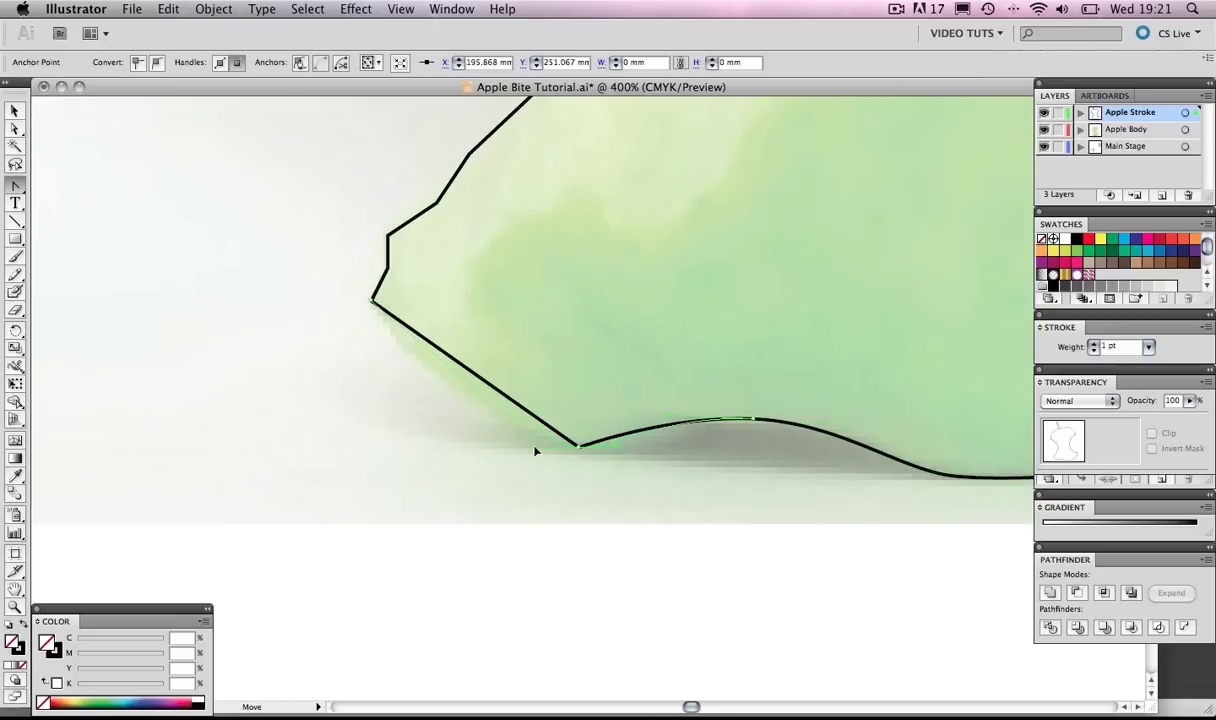
pyautogui.moveTo(493, 441); pyautogui.dragTo(488, 441)
pyautogui.press('space')
pyautogui.moveTo(755, 445); pyautogui.dragTo(560, 435)
pyautogui.moveTo(676, 436); pyautogui.dragTo(571, 445)
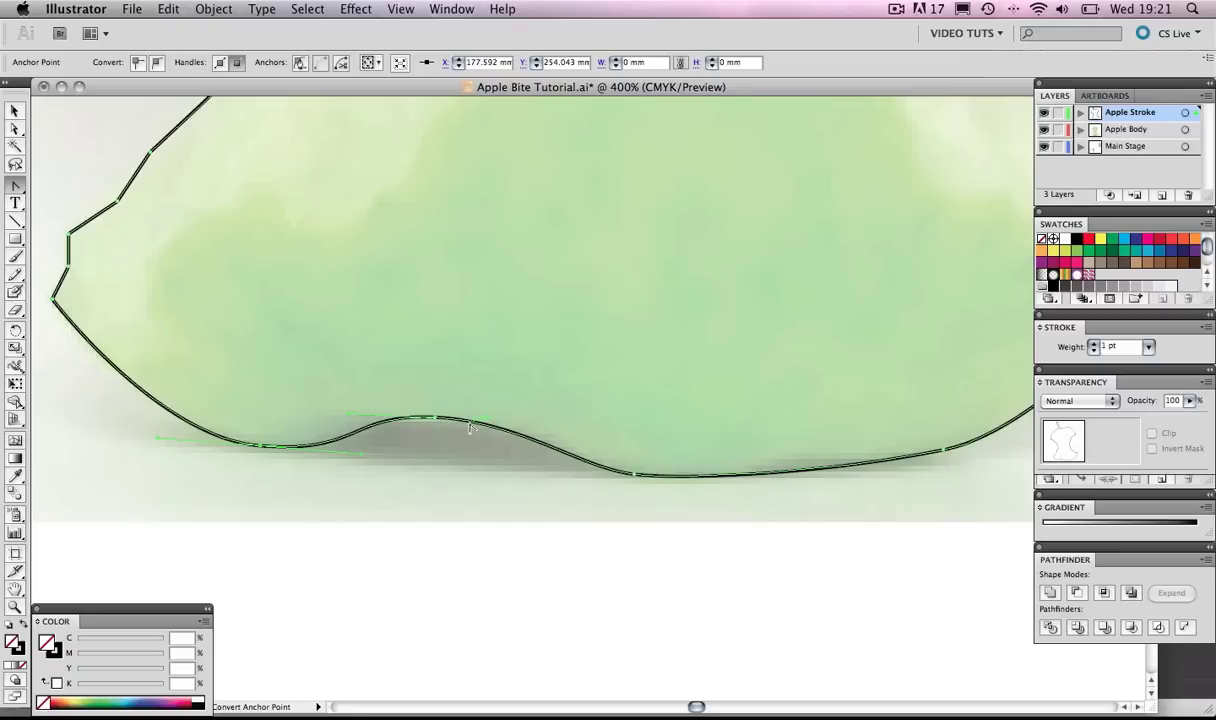
# Convert the corner anchors of the left bite into soft curves, from the lower-left tip up to the upper hook
pyautogui.moveTo(255, 288); pyautogui.dragTo(461, 402)
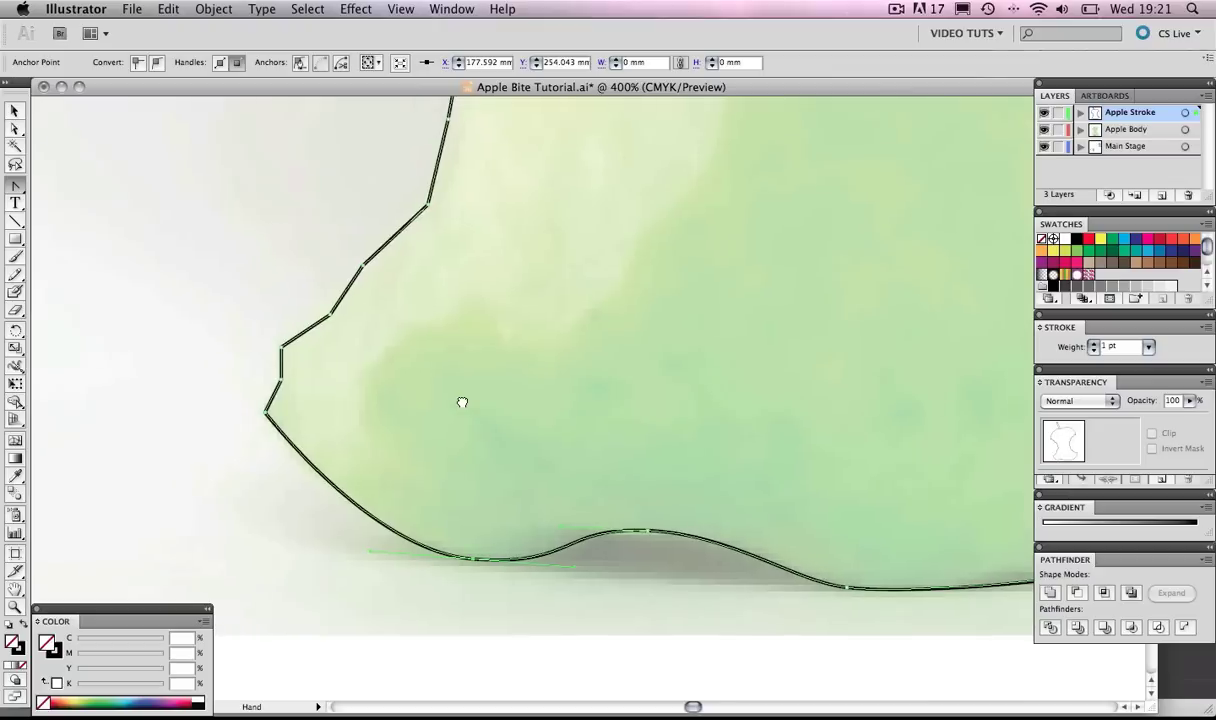
pyautogui.moveTo(266, 414); pyautogui.dragTo(374, 460)
pyautogui.scroll(3, 343, 400)
pyautogui.hscroll(-1, 343, 400)
pyautogui.moveTo(398, 404); pyautogui.dragTo(363, 456)
pyautogui.scroll(3, 407, 426)
pyautogui.hscroll(1, 407, 426)
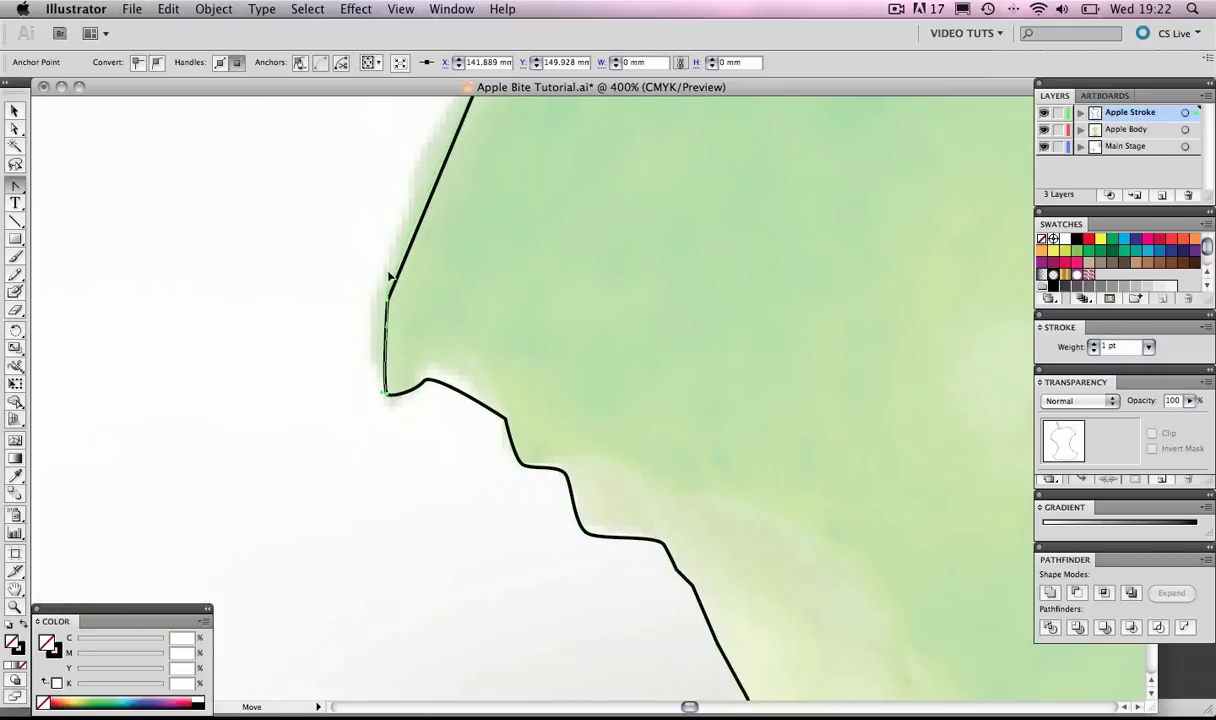
# Curve the outline around the apple's upper-left shoulder by smoothing its side anchors and the one before the stem
pyautogui.scroll(8, 440, 353)
pyautogui.hscroll(2, 415, 355)
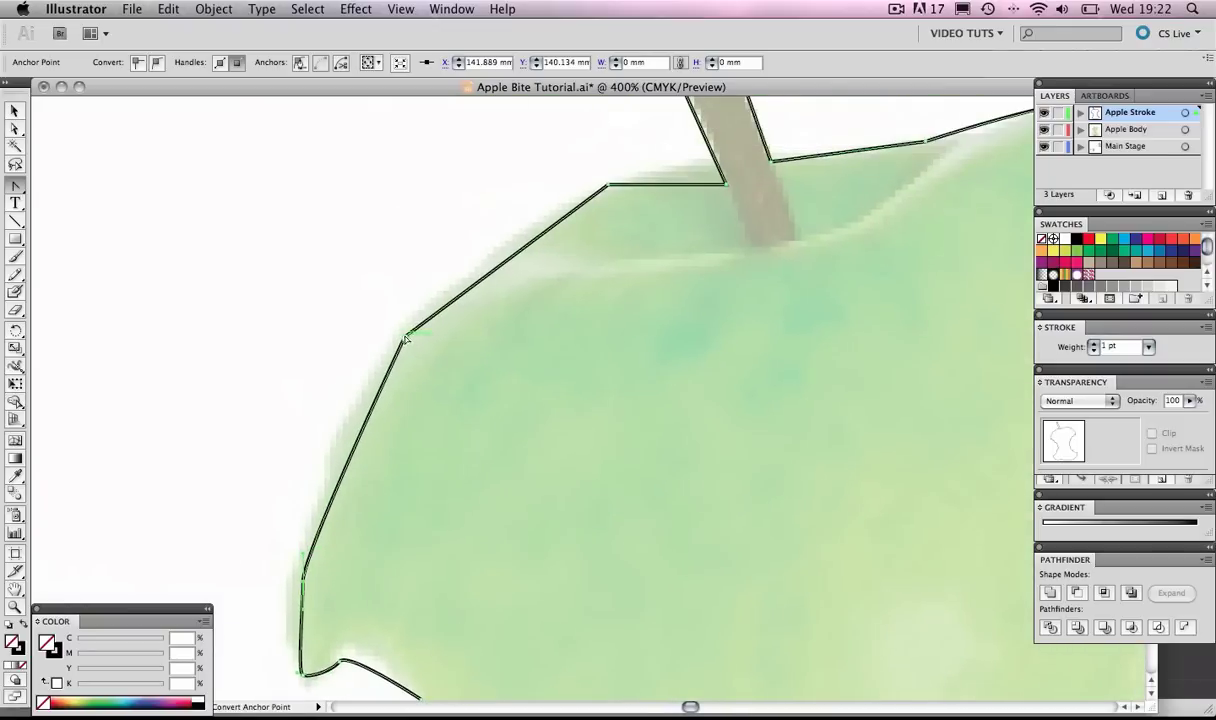
pyautogui.moveTo(407, 337); pyautogui.dragTo(472, 247)
pyautogui.moveTo(516, 206); pyautogui.dragTo(394, 361)
pyautogui.click(482, 338)
pyautogui.moveTo(480, 338); pyautogui.dragTo(495, 330)
# Raise the anchor at the left base of the stem to match the apple's top edge with the Direct Selection tool
pyautogui.click(15, 129)
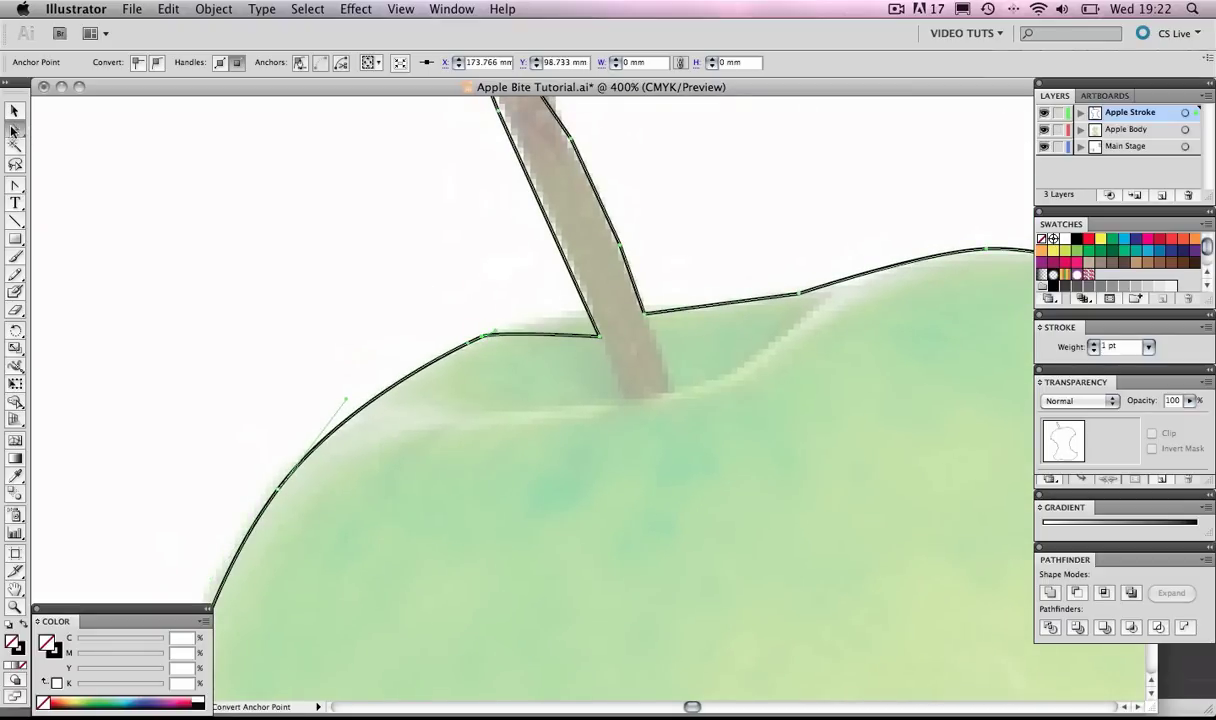
pyautogui.moveTo(601, 344); pyautogui.dragTo(596, 324)
pyautogui.scroll(5, 596, 324)
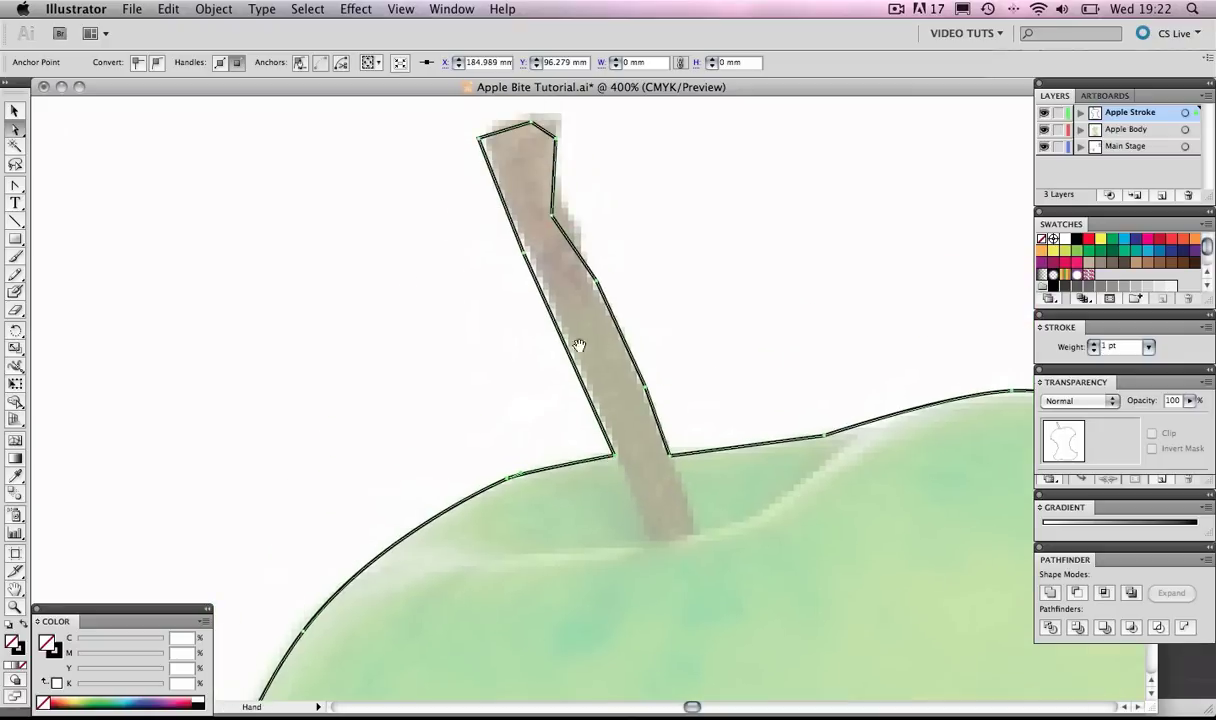
# Smooth the stem's anchors with the Convert Anchor Point tool, rounding its tip and curving its right side
pyautogui.click(15, 186)
pyautogui.moveTo(20, 187); pyautogui.dragTo(95, 239)
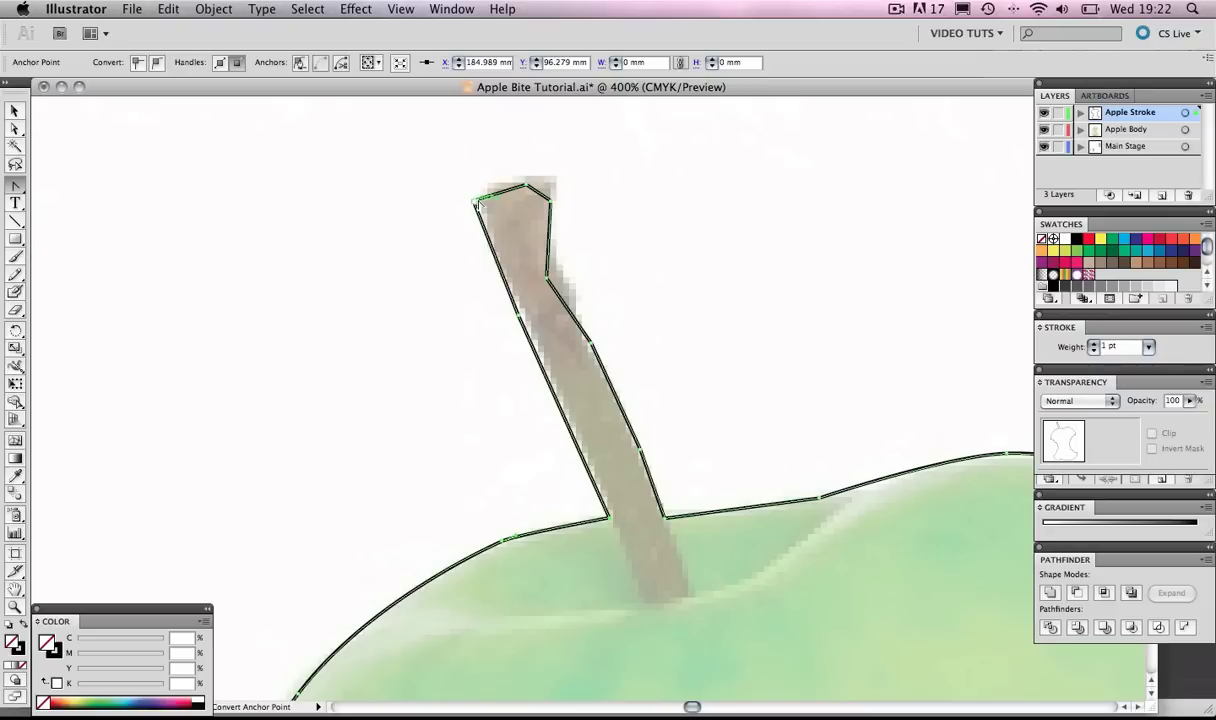
pyautogui.press('space')
pyautogui.moveTo(511, 197); pyautogui.dragTo(458, 264)
pyautogui.moveTo(447, 329); pyautogui.dragTo(451, 341)
pyautogui.moveTo(489, 392); pyautogui.dragTo(496, 404)
pyautogui.moveTo(533, 434); pyautogui.dragTo(410, 264)
pyautogui.moveTo(413, 328); pyautogui.dragTo(420, 342)
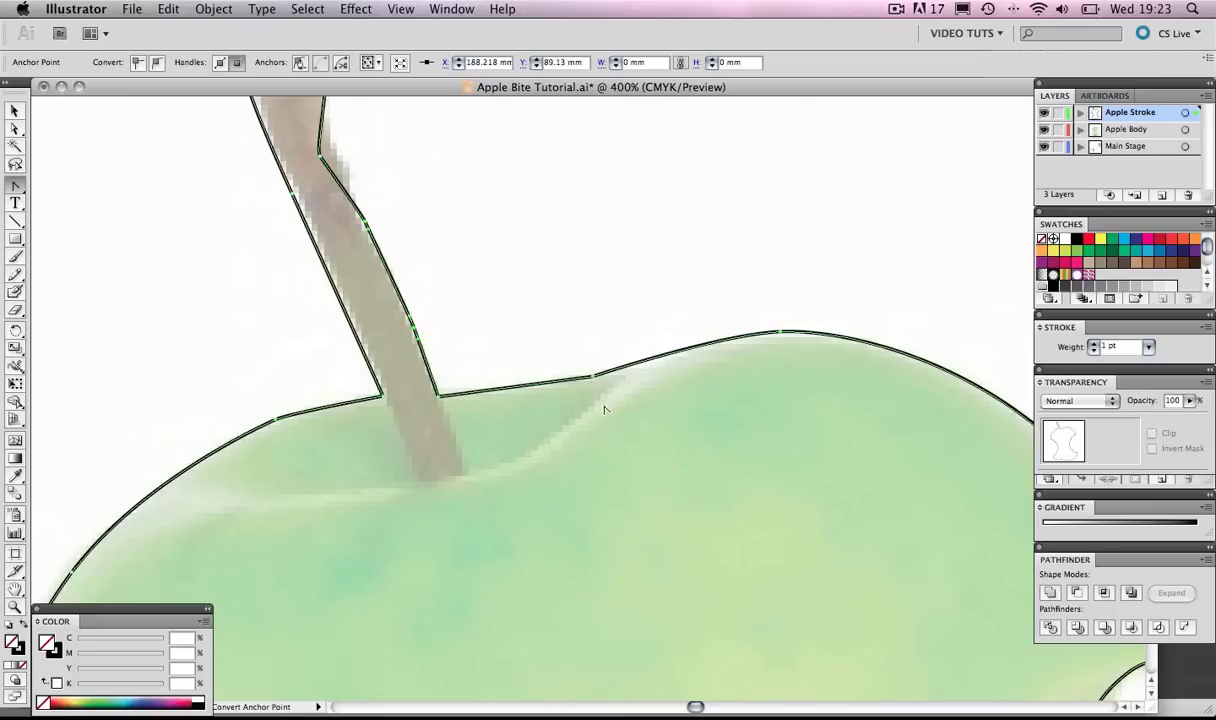
# Review the smoothed outline over the whole apple and deselect it
pyautogui.press('z')
pyautogui.keyDown('alt'); pyautogui.click(703, 437); pyautogui.keyUp('alt')
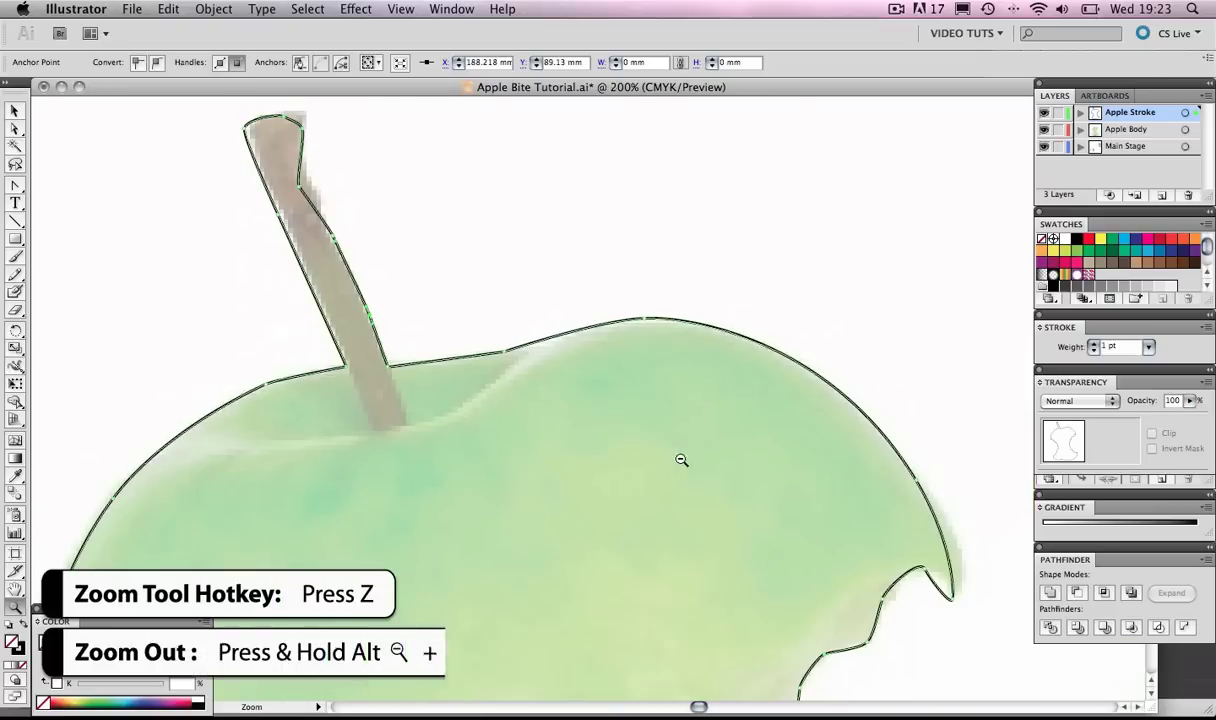
pyautogui.keyDown('alt'); pyautogui.click(642, 475); pyautogui.keyUp('alt')
pyautogui.keyDown('alt'); pyautogui.click(632, 473); pyautogui.keyUp('alt')
pyautogui.moveTo(598, 487); pyautogui.dragTo(627, 437)
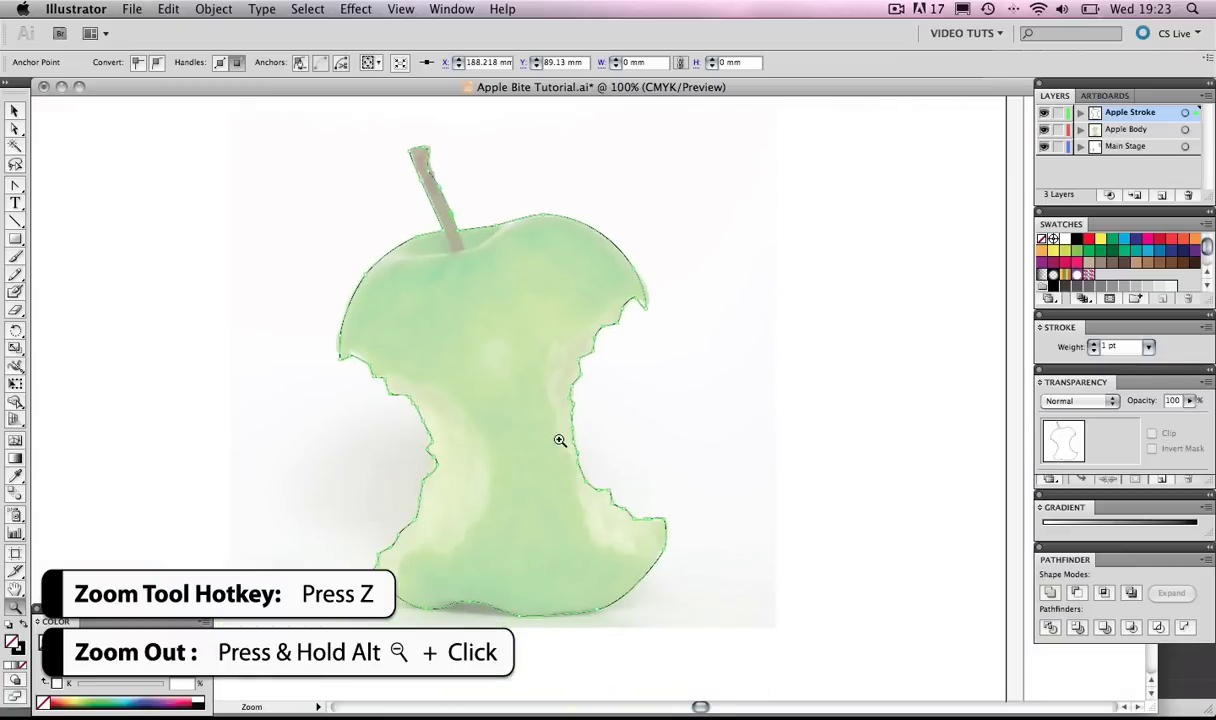
pyautogui.press('v')
pyautogui.click(863, 405)
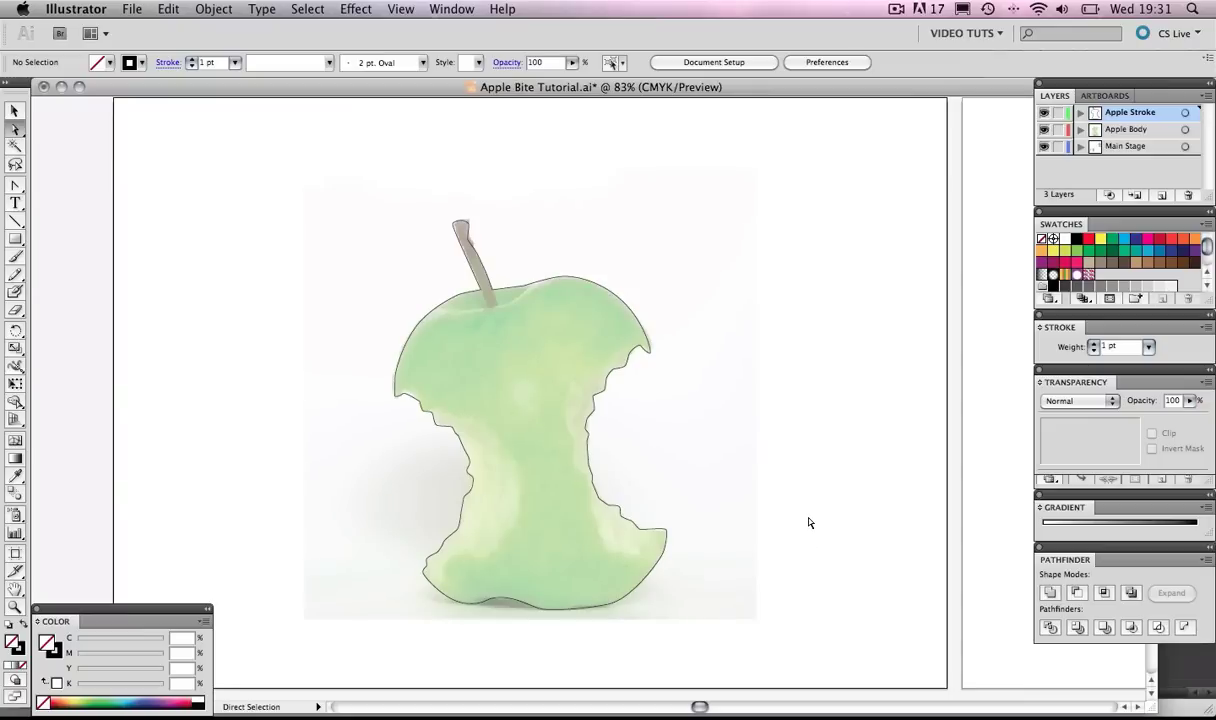
# Examine the outline close up around the base and both bites for spots that stray from the photo's edge
pyautogui.press('z')
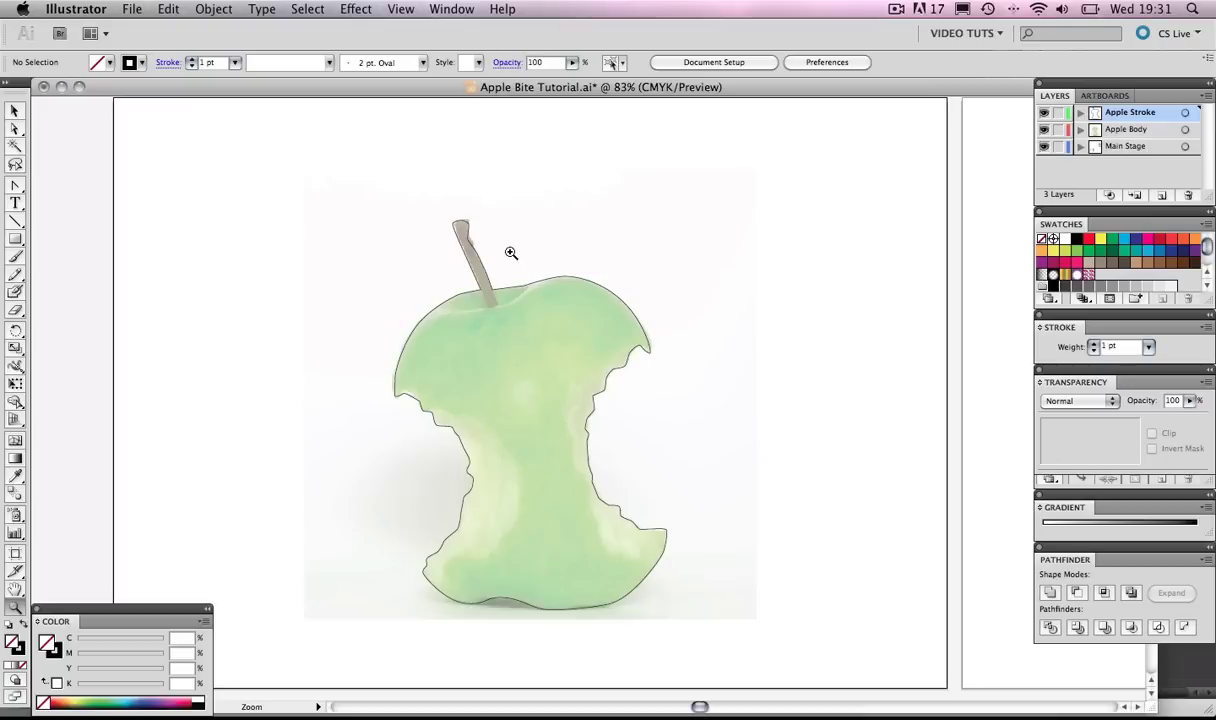
pyautogui.moveTo(512, 250); pyautogui.dragTo(706, 415)
pyautogui.press('space')
pyautogui.moveTo(649, 550); pyautogui.dragTo(637, 386)
pyautogui.moveTo(580, 525); pyautogui.dragTo(607, 370)
pyautogui.scroll(-10, 606, 370)
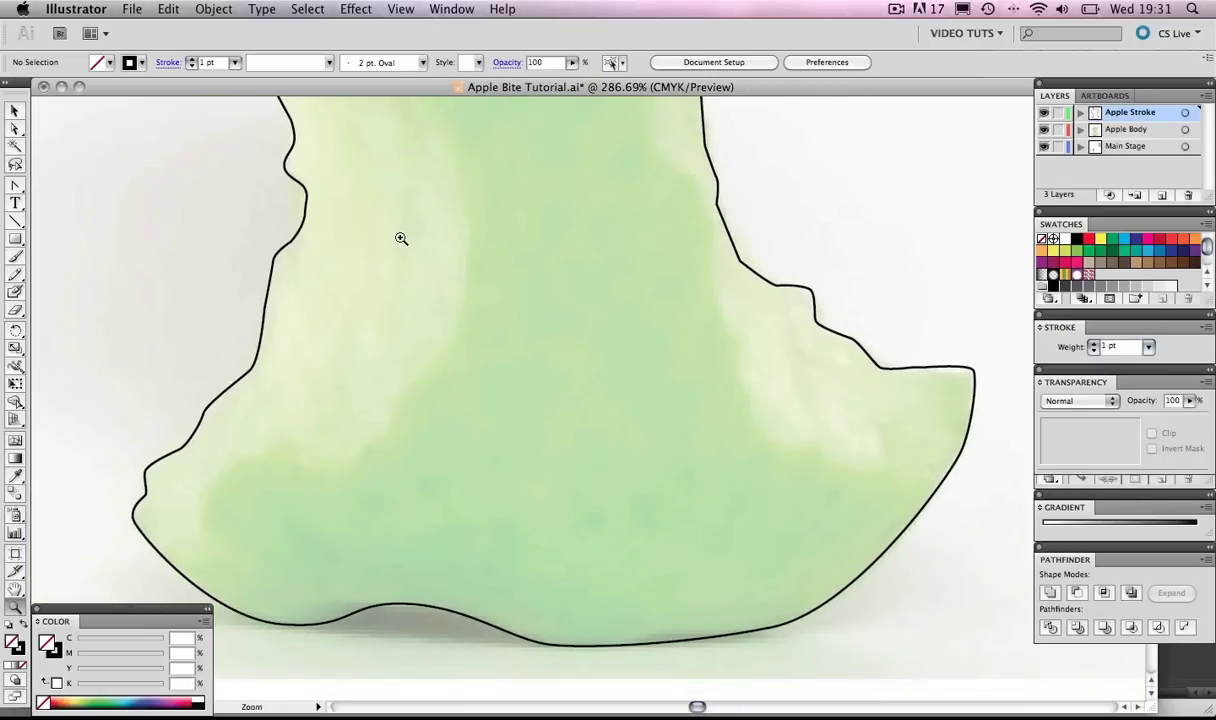
pyautogui.scroll(15, 401, 238)
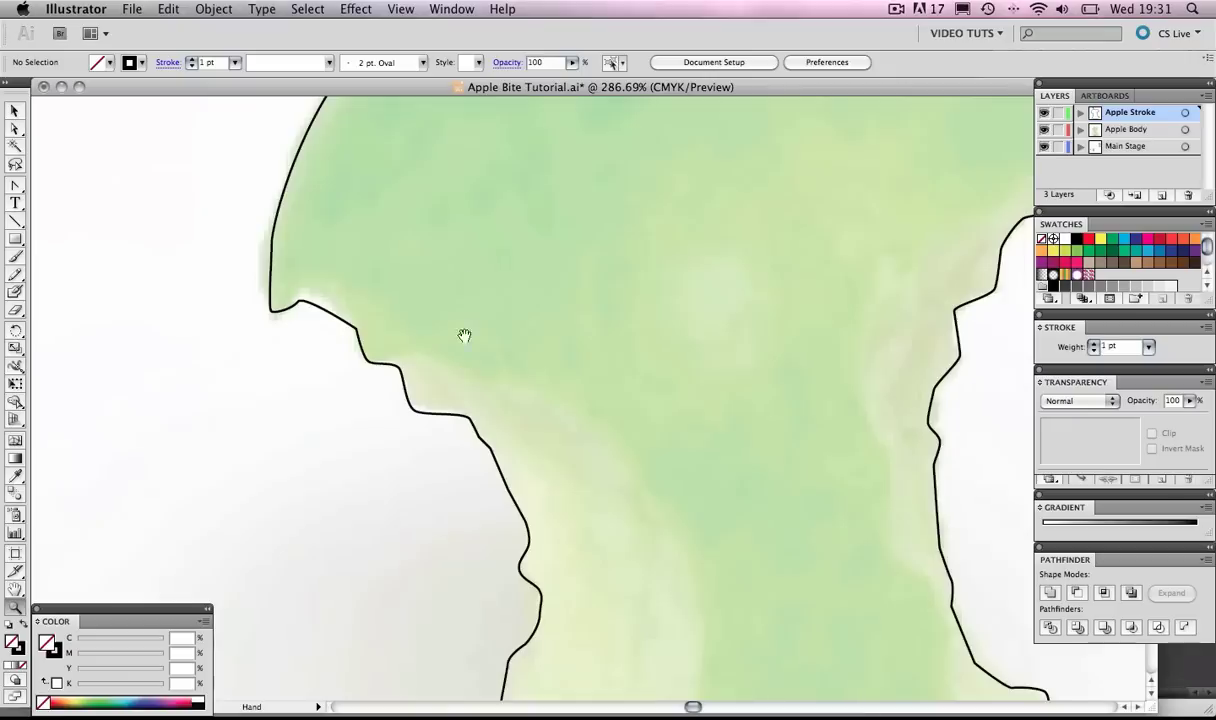
pyautogui.scroll(5, 464, 320)
pyautogui.hscroll(10, 529, 328)
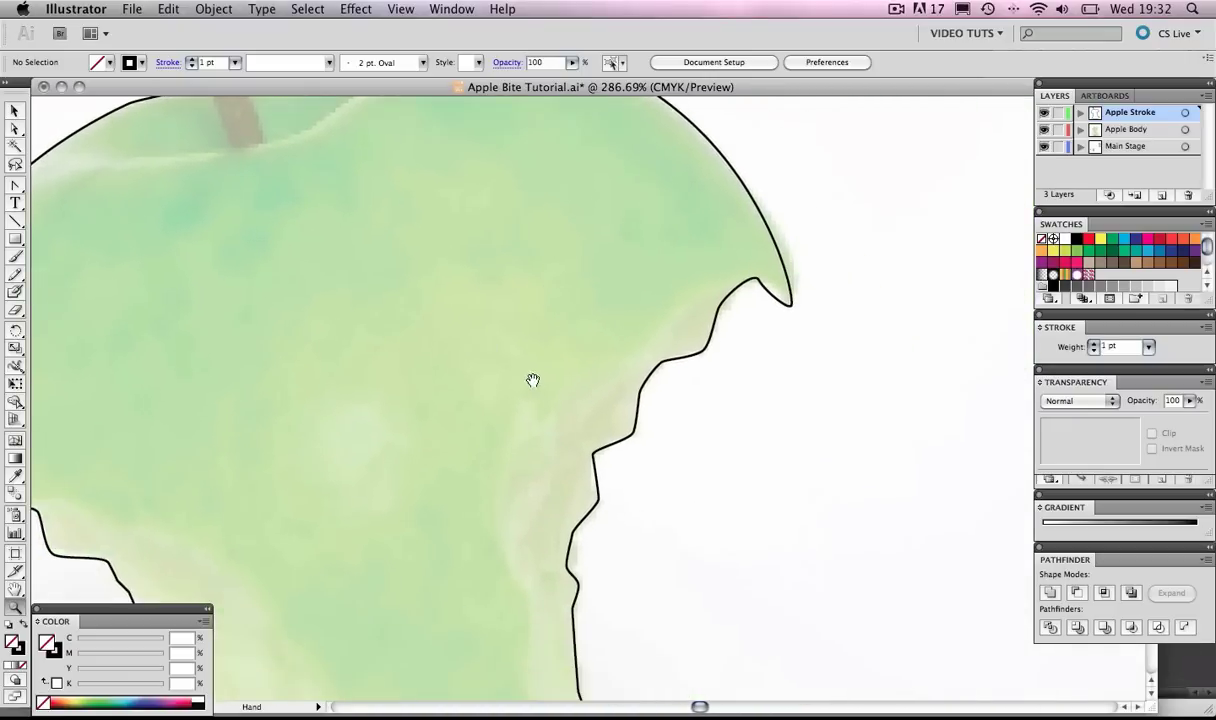
# Select the outline at the upper-right hook and adjust the hook's tip to follow the photo's edge more closely
pyautogui.click(784, 265)
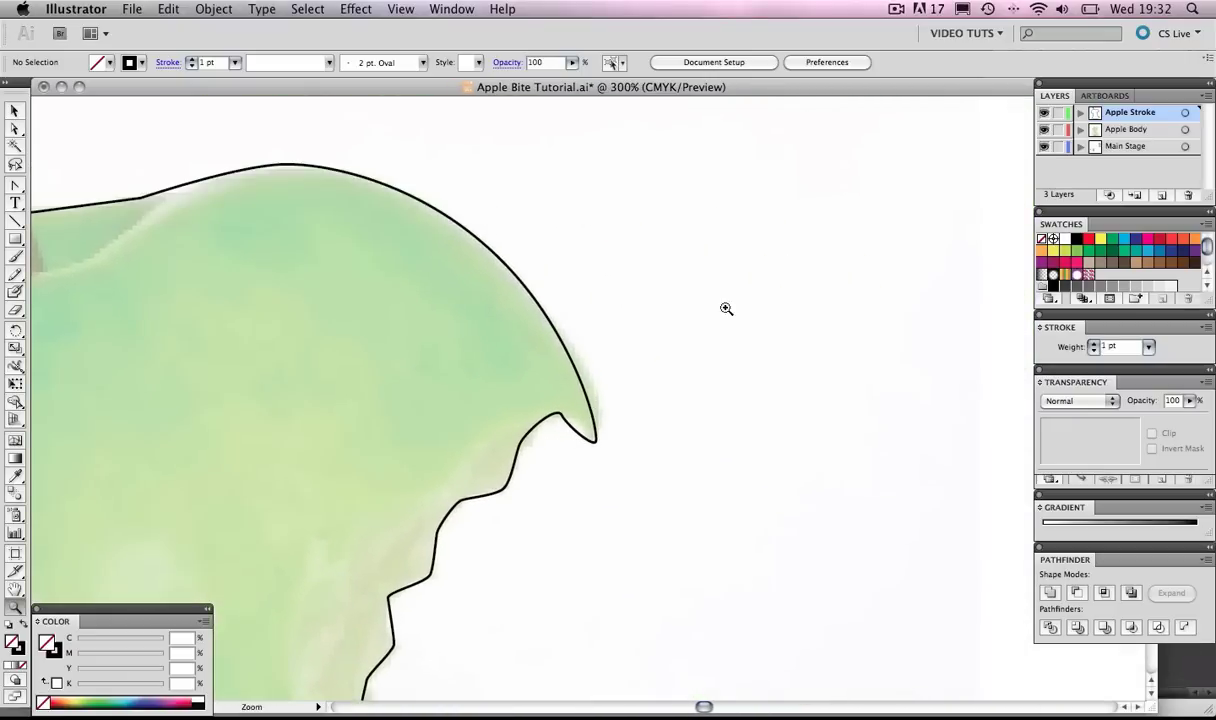
pyautogui.click(587, 405)
pyautogui.click(589, 403)
pyautogui.click(578, 400)
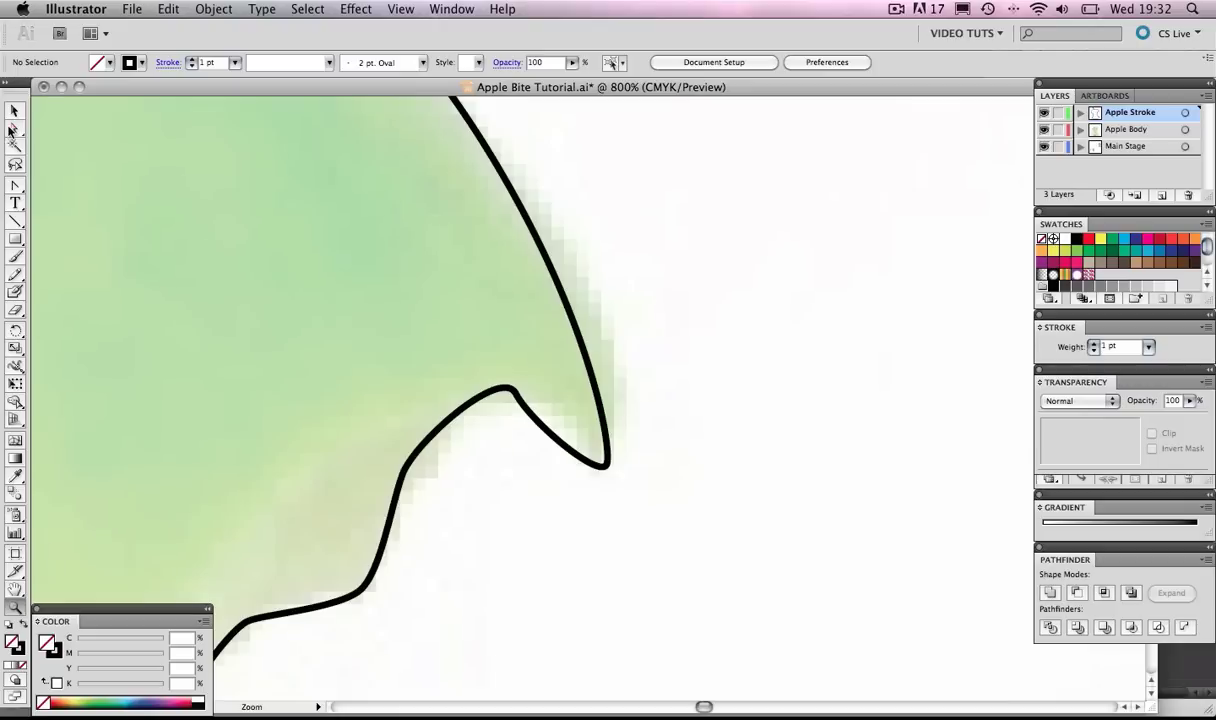
pyautogui.click(12, 129)
pyautogui.moveTo(16, 133); pyautogui.dragTo(60, 126)
pyautogui.click(512, 229)
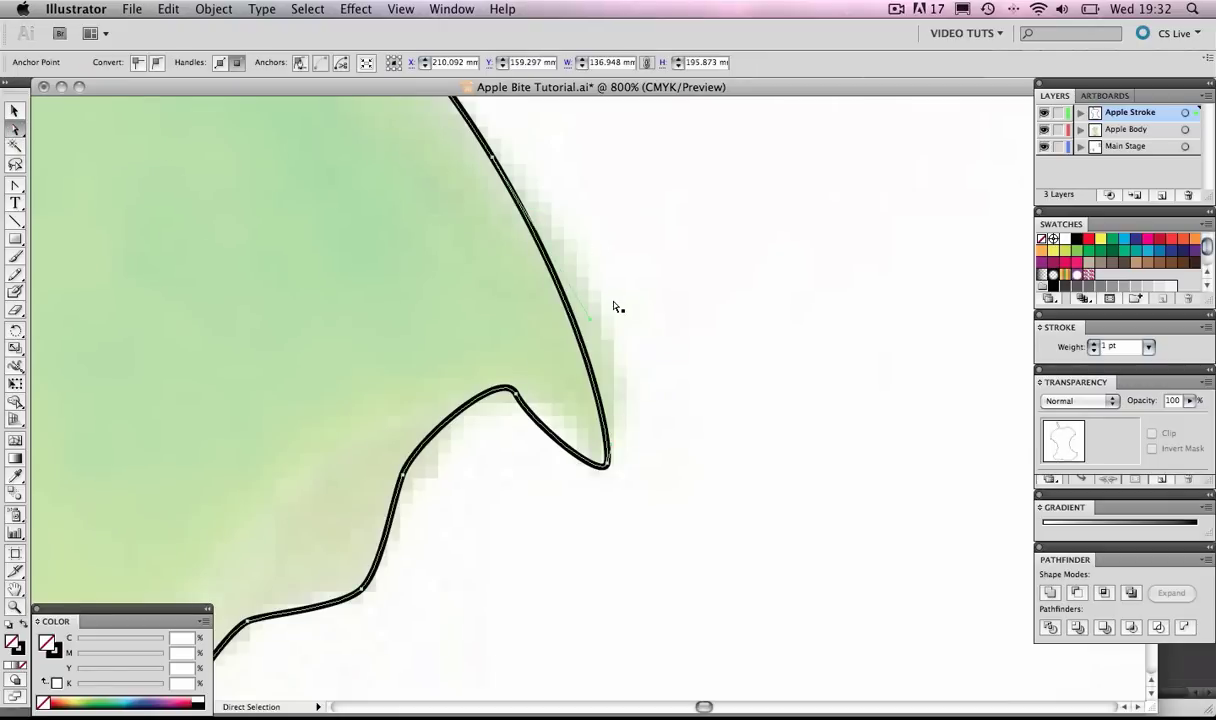
pyautogui.moveTo(619, 304); pyautogui.dragTo(619, 453)
pyautogui.moveTo(604, 611); pyautogui.dragTo(618, 597)
pyautogui.moveTo(513, 544); pyautogui.dragTo(585, 450)
# Nudge the anchors on the upper steps of the right bite onto the photo's edge
pyautogui.scroll(-3, 580, 445)
pyautogui.hscroll(-2, 580, 445)
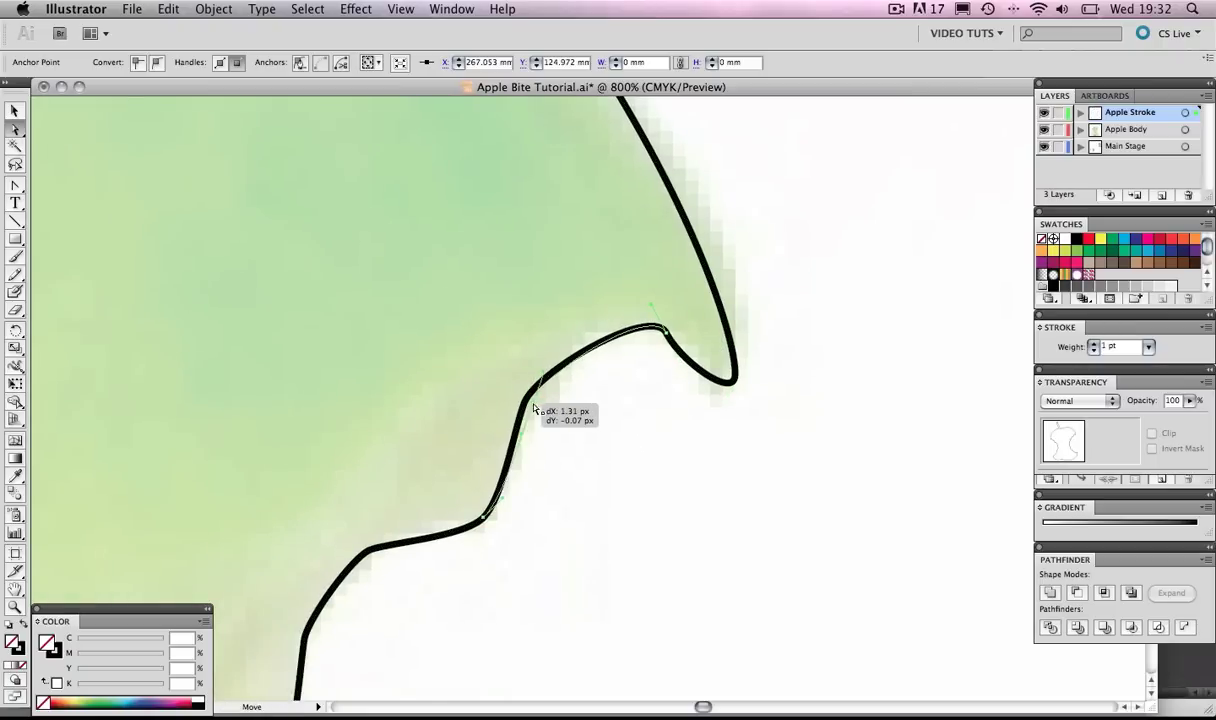
pyautogui.scroll(-6, 540, 410)
pyautogui.moveTo(518, 459); pyautogui.dragTo(604, 344)
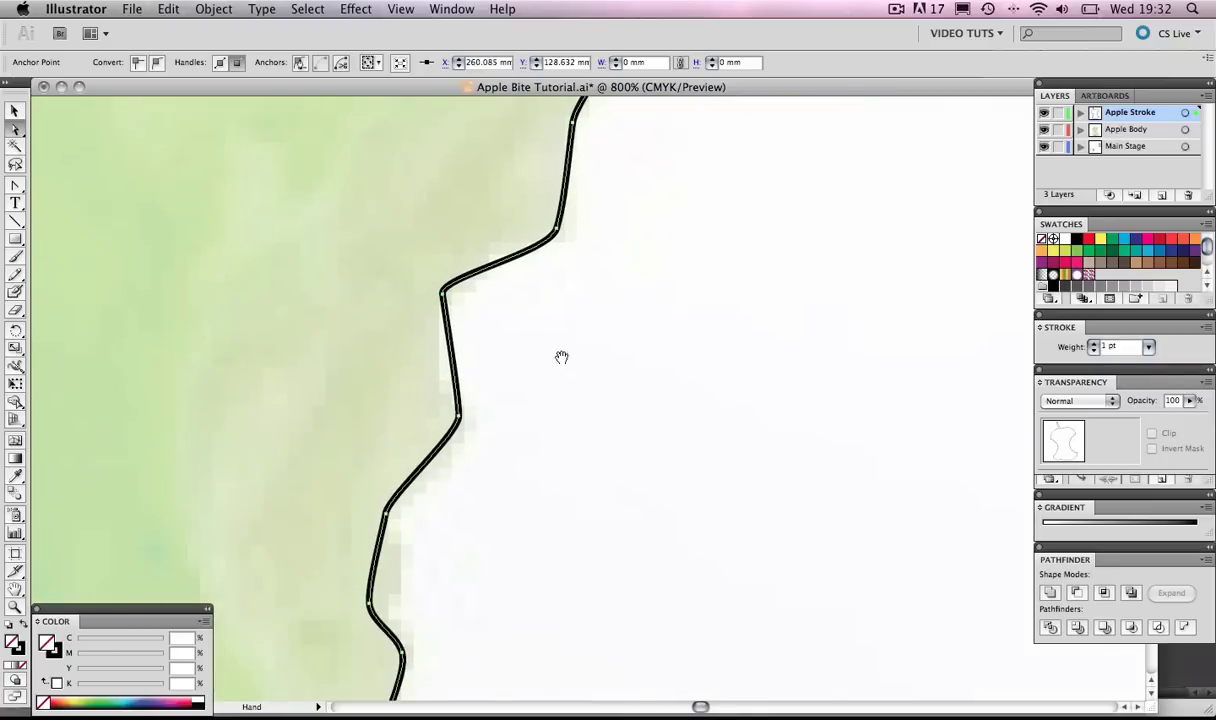
# Smooth the remaining sharp anchors between the narrow middle and the lower steps of the right bite
pyautogui.moveTo(470, 533); pyautogui.dragTo(562, 294)
pyautogui.moveTo(613, 512); pyautogui.dragTo(567, 285)
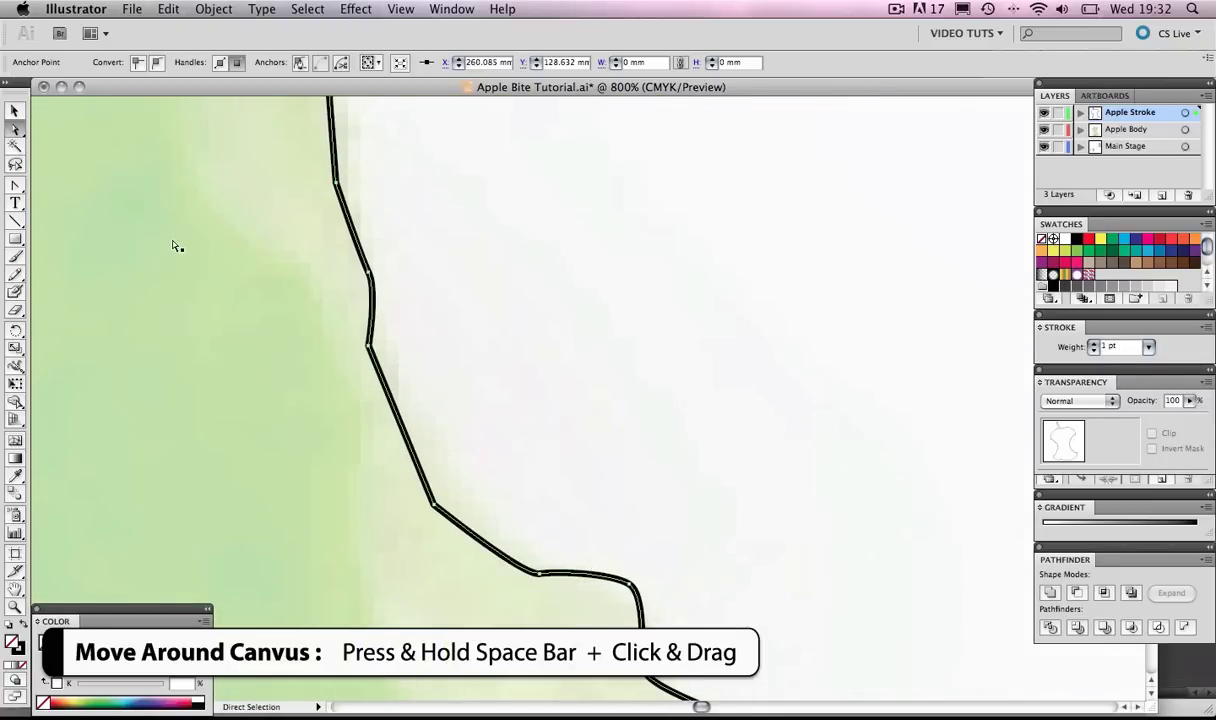
pyautogui.click(15, 185)
pyautogui.moveTo(368, 347); pyautogui.dragTo(369, 358)
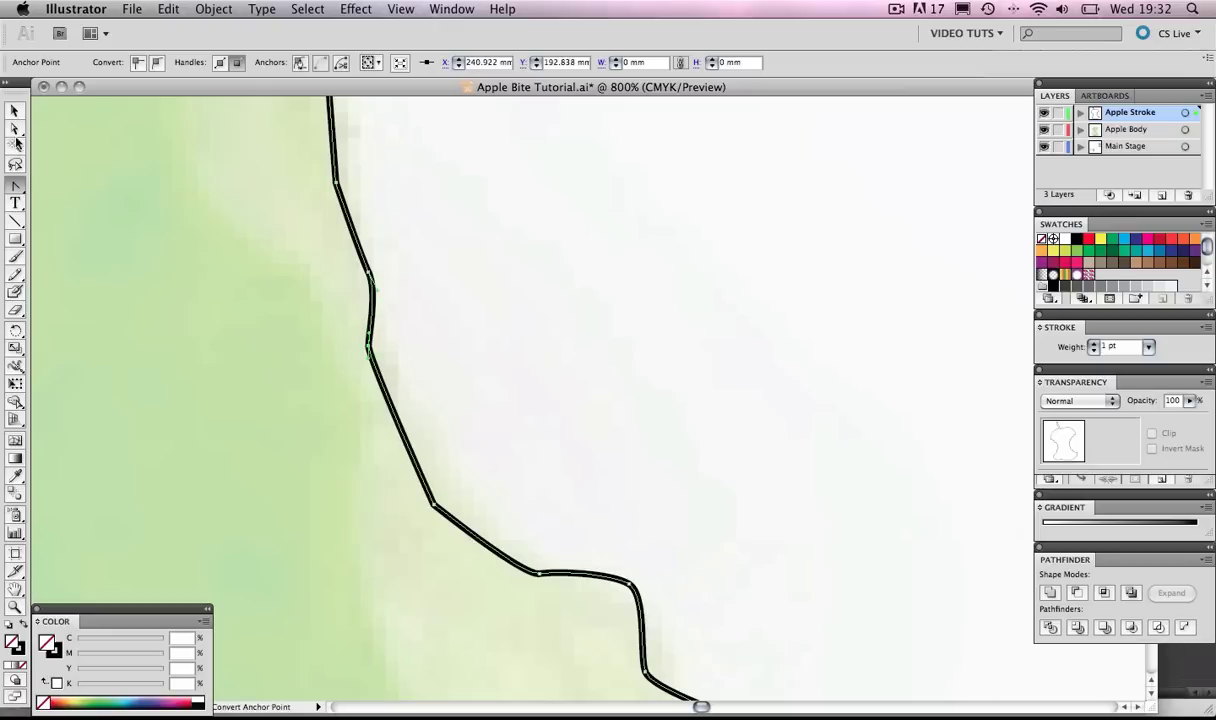
pyautogui.press('v')
pyautogui.click(464, 258)
pyautogui.moveTo(495, 414); pyautogui.dragTo(348, 237)
pyautogui.moveTo(15, 183); pyautogui.dragTo(92, 233)
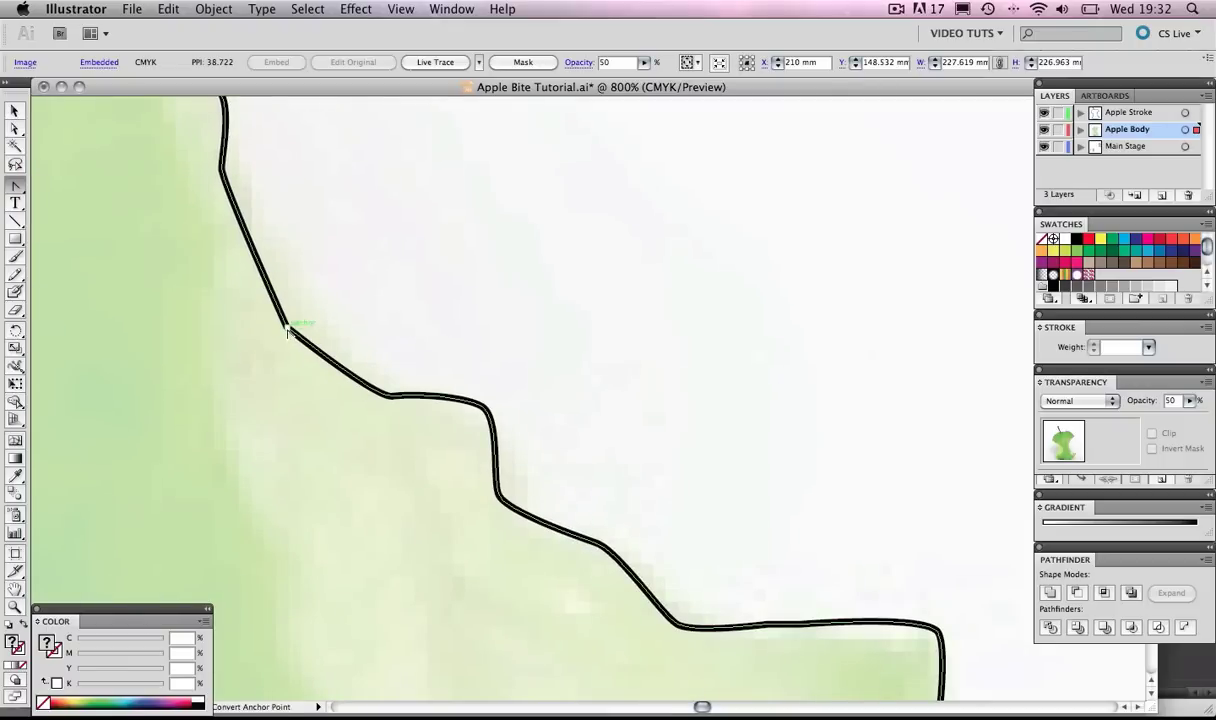
pyautogui.moveTo(287, 326); pyautogui.dragTo(294, 338)
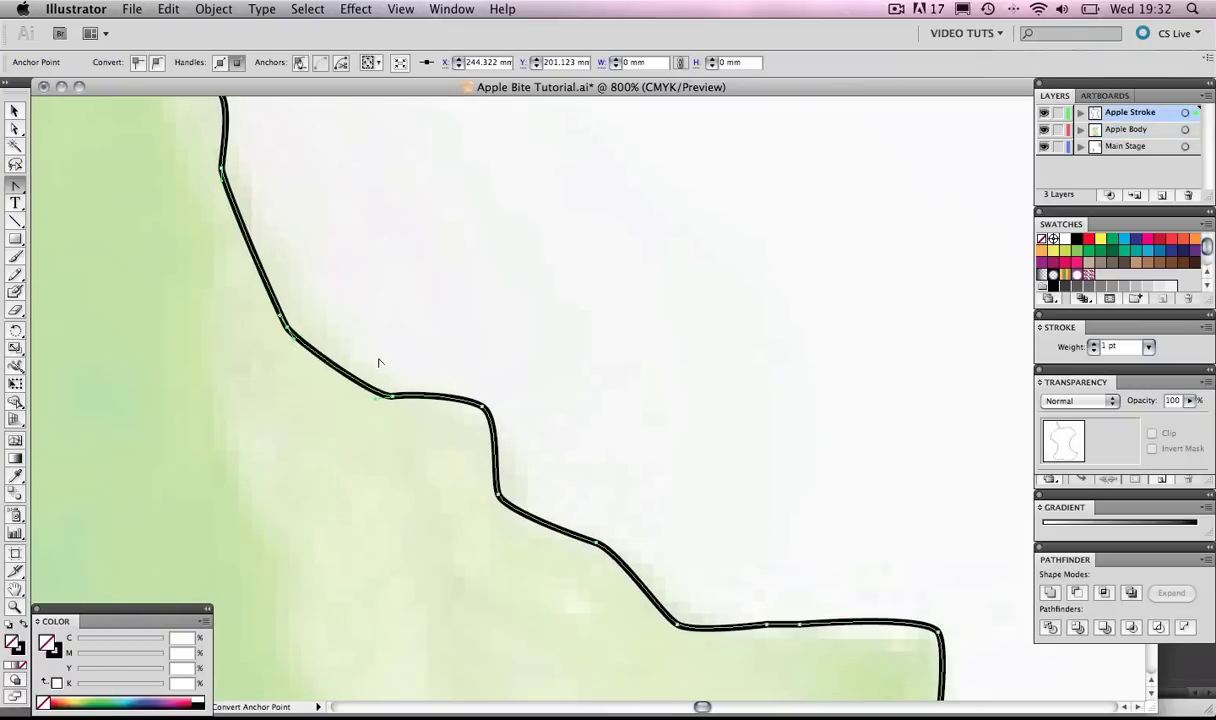
# Examine the outline along the lower-right side, the base and up the left bite for uneven or misplaced anchors
pyautogui.moveTo(595, 460)
pyautogui.mouseDown()
pyautogui.moveTo(474, 362)
pyautogui.moveTo(389, 235)
pyautogui.mouseUp()
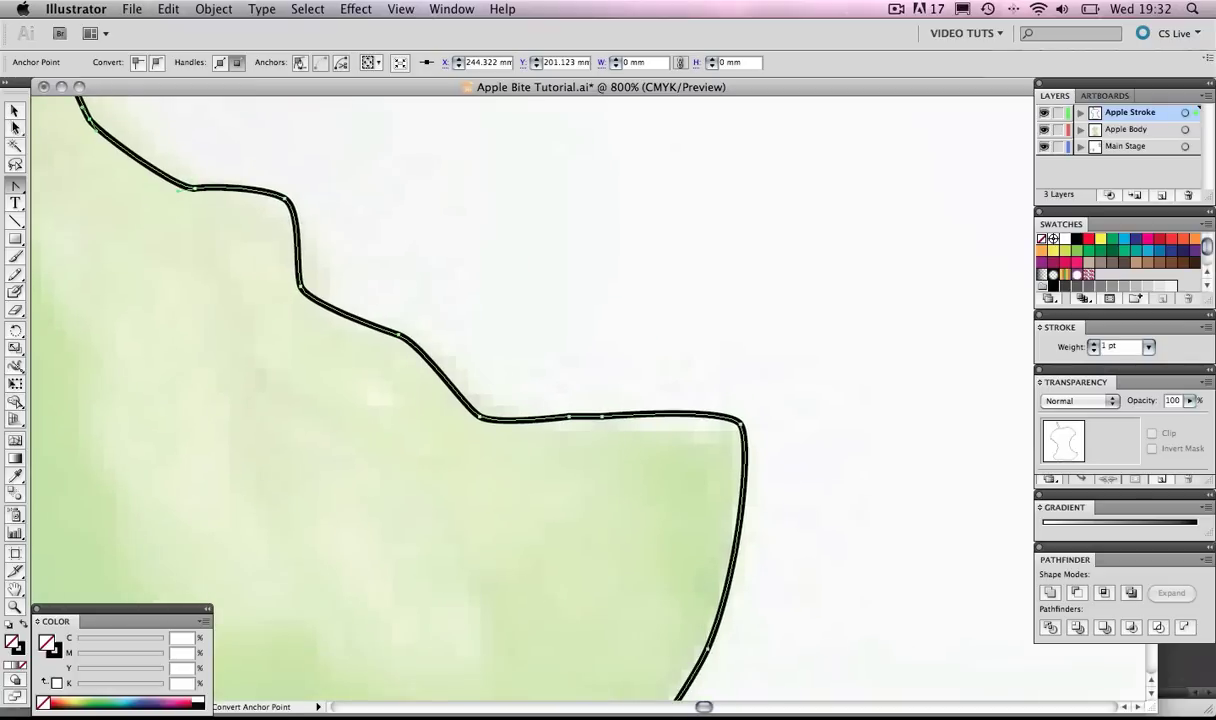
pyautogui.keyDown('super'); pyautogui.click(345, 175); pyautogui.keyUp('super')
pyautogui.moveTo(518, 305); pyautogui.dragTo(438, 227)
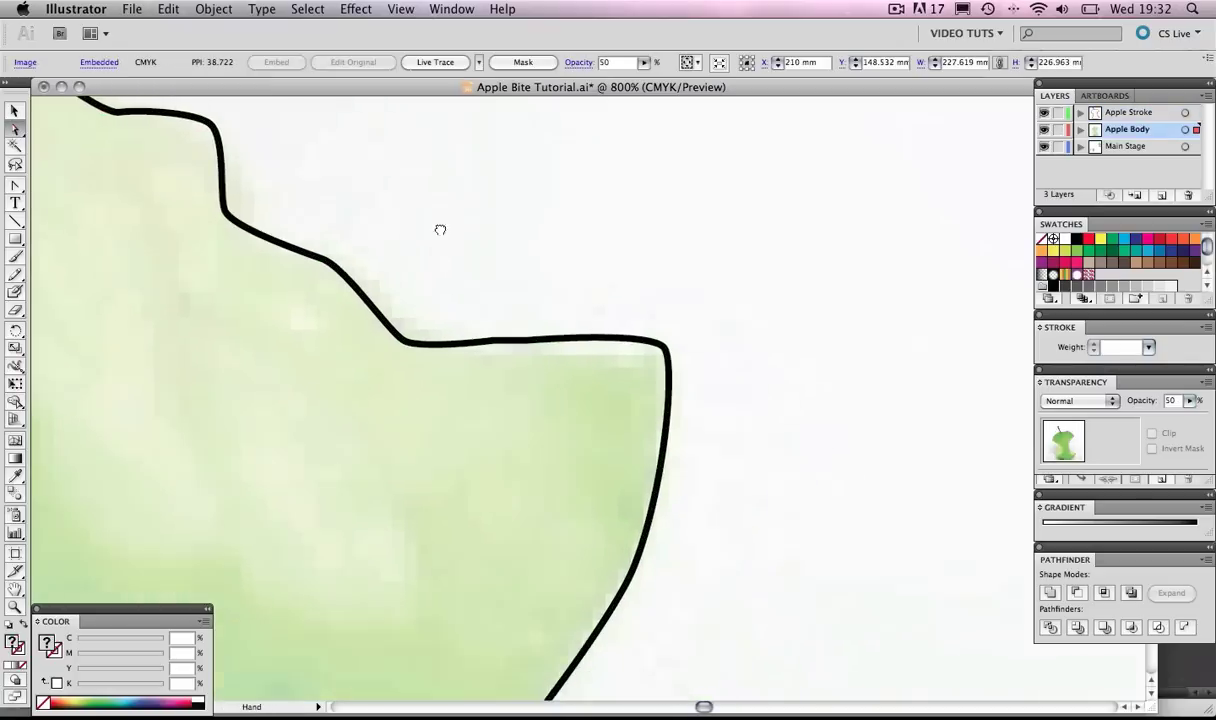
pyautogui.moveTo(519, 384); pyautogui.dragTo(556, 225)
pyautogui.moveTo(461, 503); pyautogui.dragTo(570, 350)
pyautogui.moveTo(393, 490); pyautogui.dragTo(520, 388)
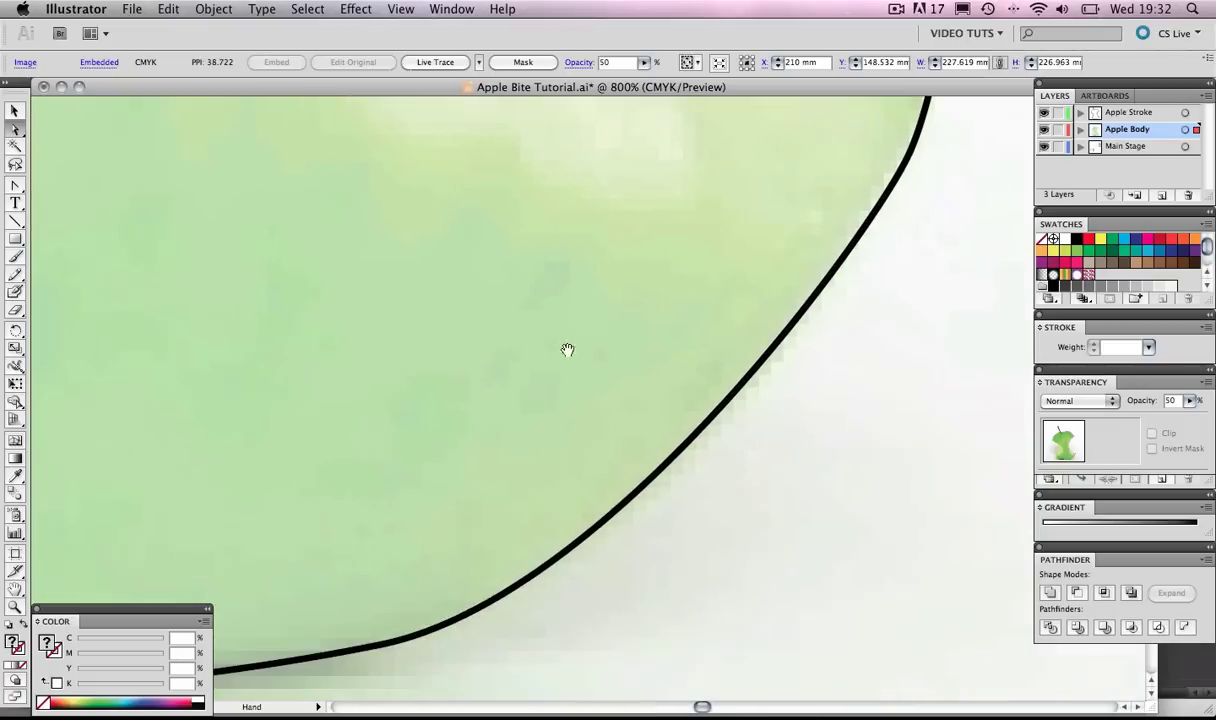
pyautogui.press('z')
pyautogui.keyDown('alt'); pyautogui.click(505, 407); pyautogui.keyUp('alt')
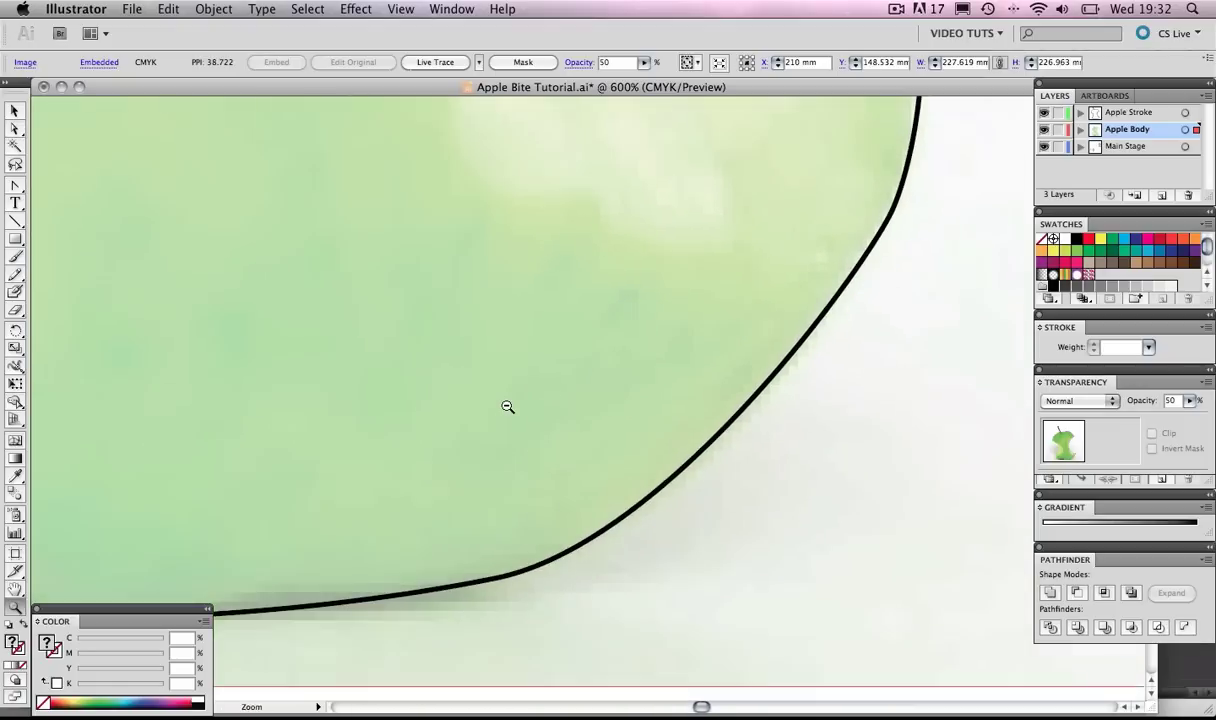
pyautogui.keyDown('alt'); pyautogui.click(506, 407); pyautogui.keyUp('alt')
pyautogui.moveTo(409, 416); pyautogui.dragTo(445, 402)
pyautogui.moveTo(350, 400); pyautogui.dragTo(458, 379)
pyautogui.moveTo(356, 335); pyautogui.dragTo(447, 406)
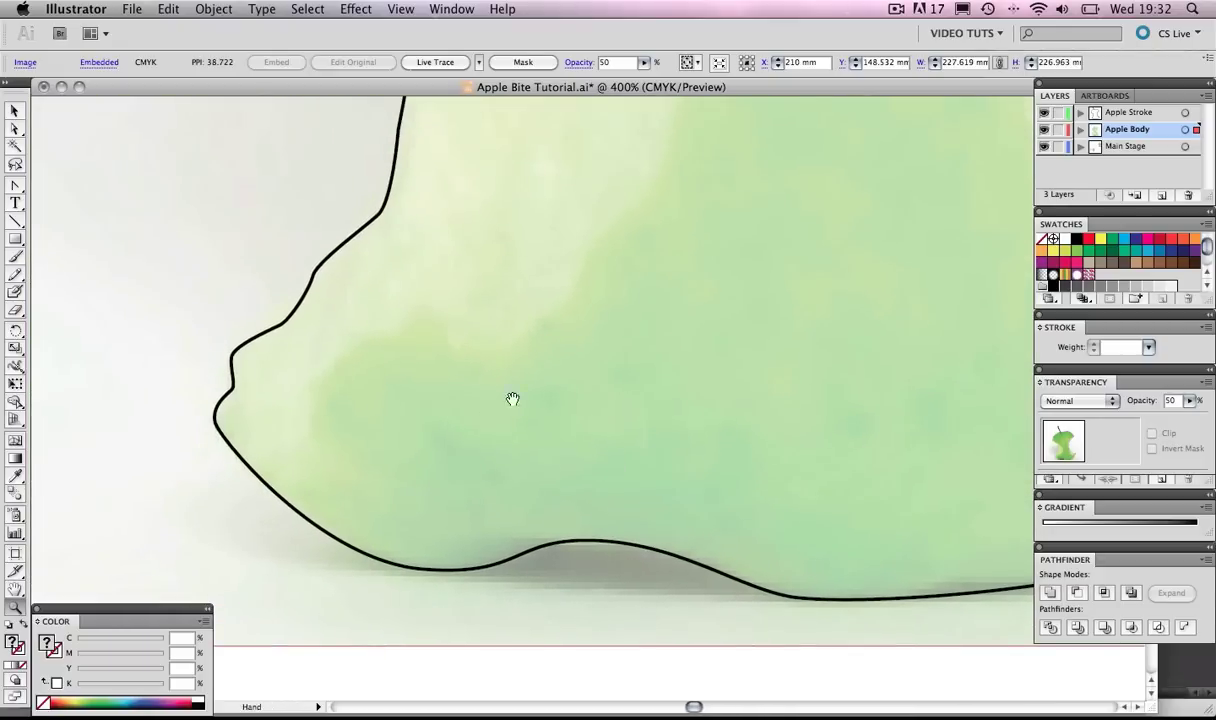
pyautogui.moveTo(389, 313); pyautogui.dragTo(407, 442)
pyautogui.moveTo(405, 245); pyautogui.dragTo(423, 402)
# Move the anchor below the bulge in the left bite's narrow middle slightly outward with the Direct Selection tool
pyautogui.keyDown('super'); pyautogui.click(438, 383); pyautogui.keyUp('super')
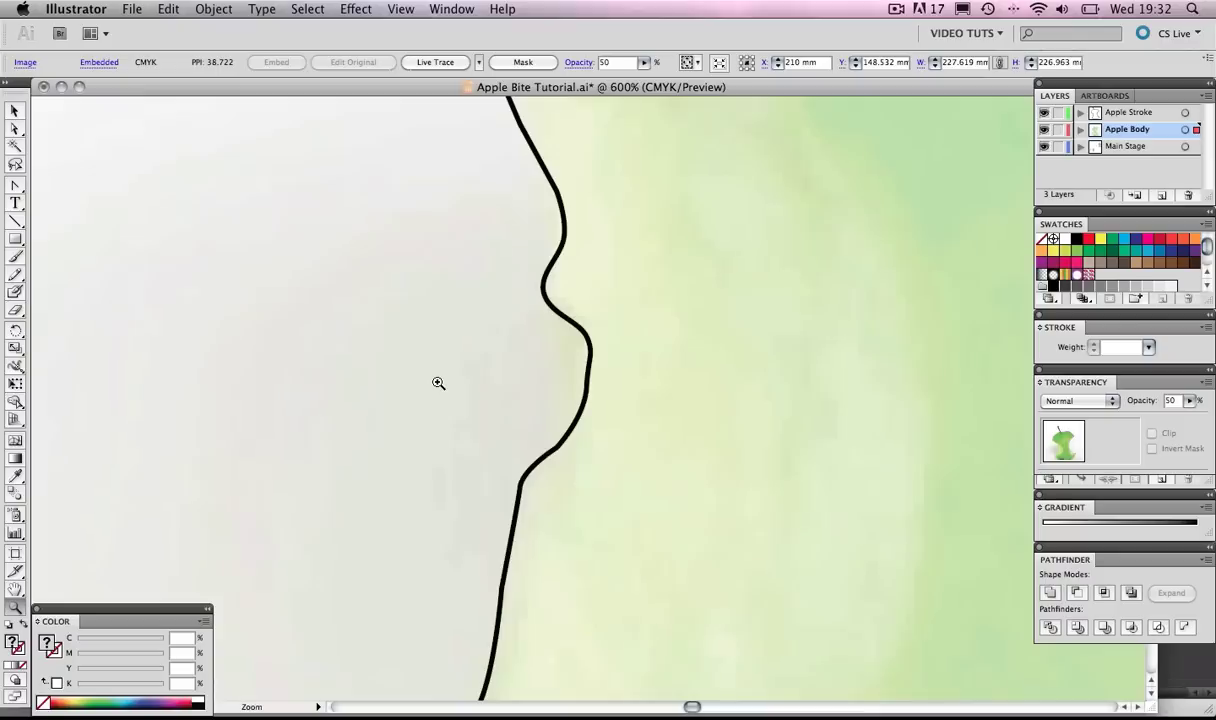
pyautogui.click(15, 128)
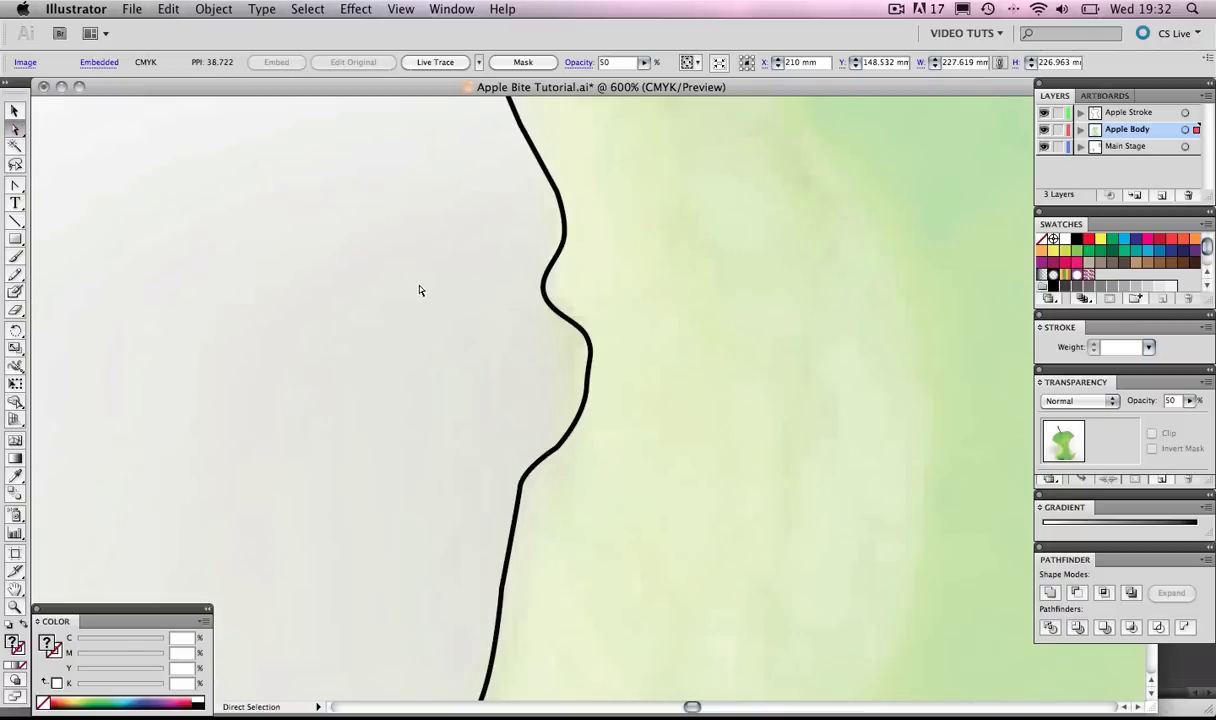
pyautogui.click(587, 391)
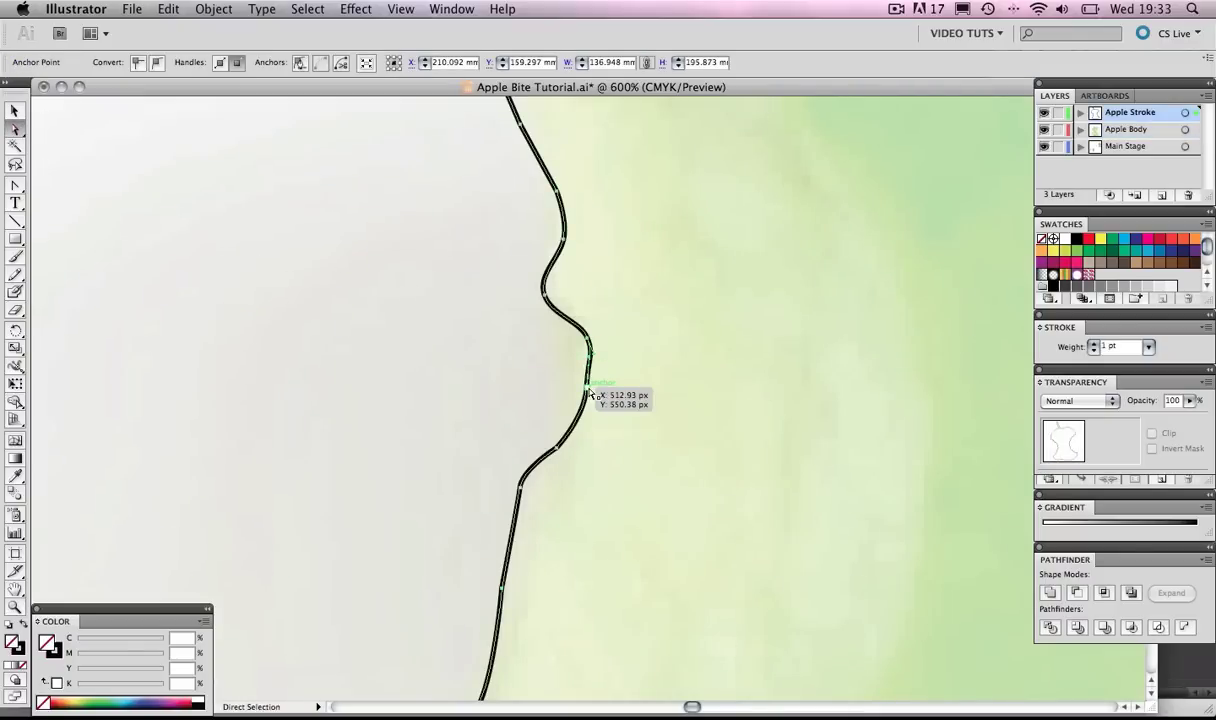
pyautogui.moveTo(588, 391); pyautogui.dragTo(575, 396)
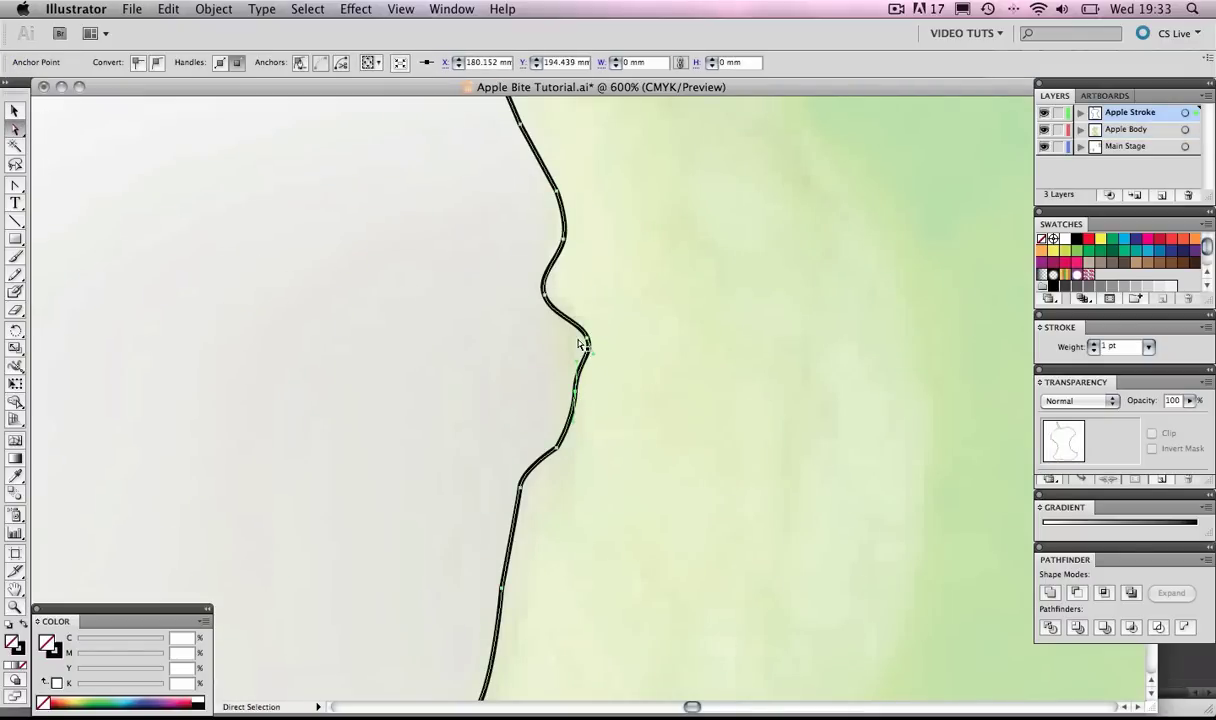
# Nudge the anchor above the left bite's narrow middle slightly up and inward to refine the curve
pyautogui.press('space')
pyautogui.moveTo(601, 281); pyautogui.dragTo(571, 406)
pyautogui.moveTo(527, 327); pyautogui.dragTo(527, 327)
pyautogui.moveTo(529, 261); pyautogui.dragTo(535, 372)
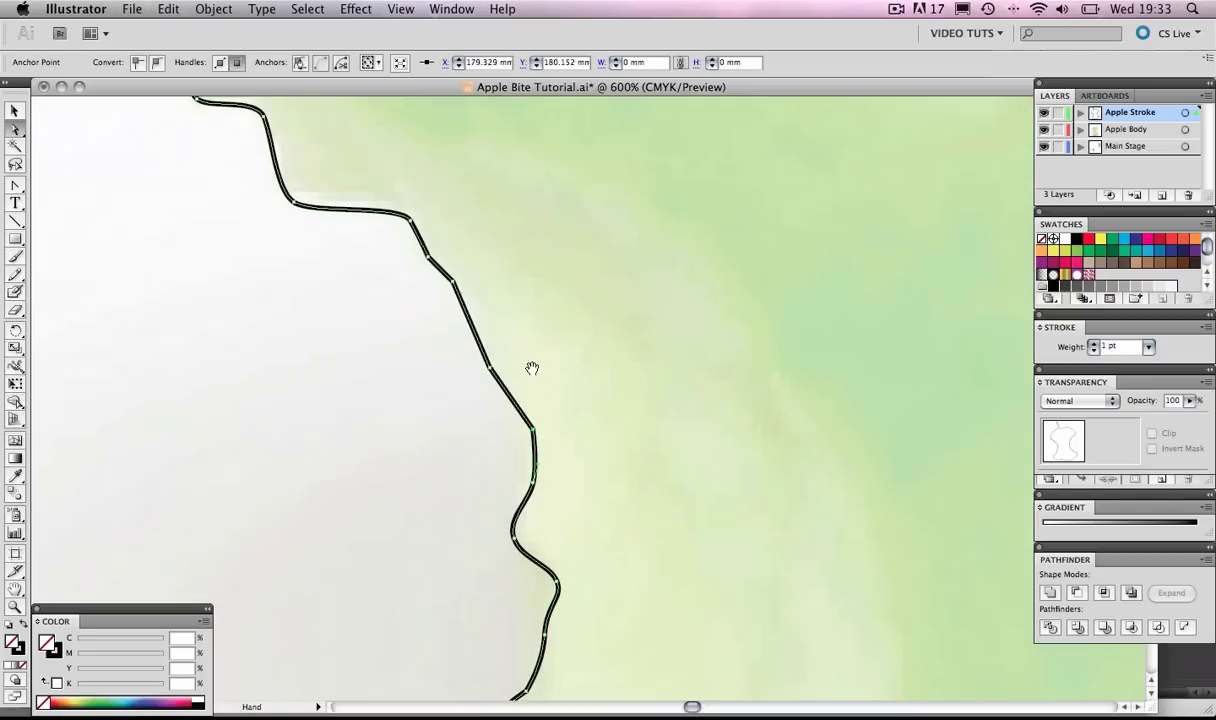
# Smooth the sharp anchors between the upper steps and the narrow middle of the left bite with the Convert Anchor Point tool
pyautogui.click(15, 185)
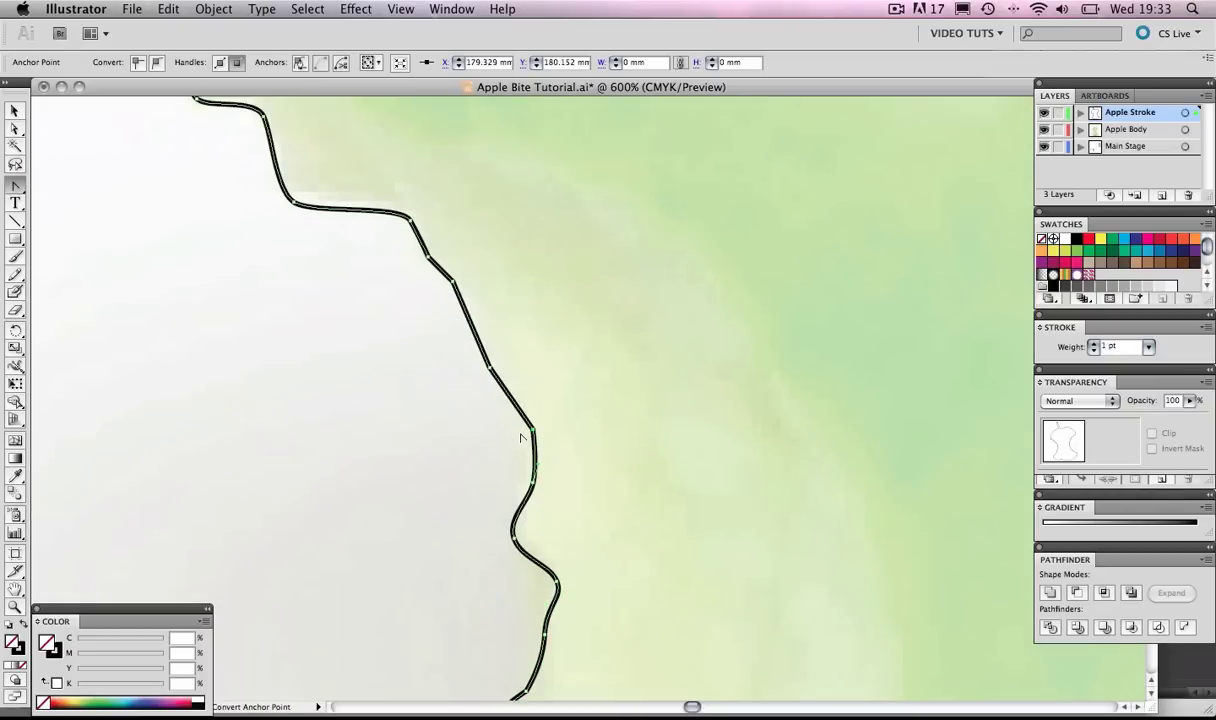
pyautogui.moveTo(532, 429); pyautogui.dragTo(530, 403)
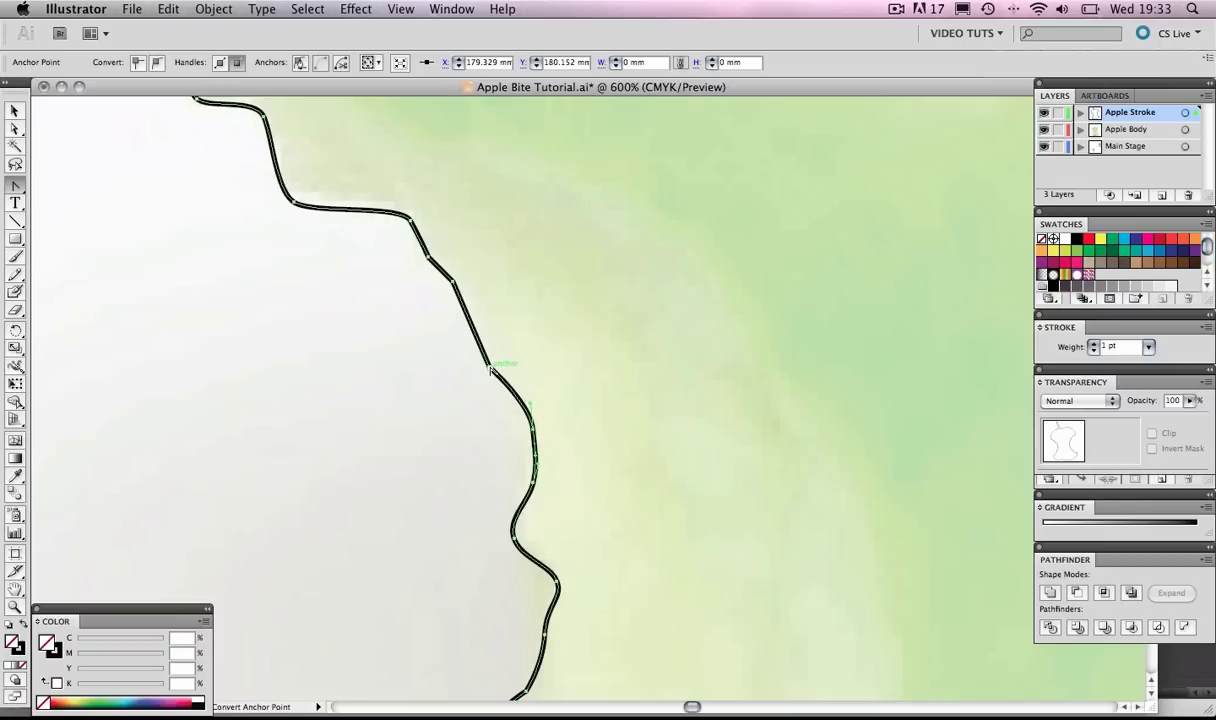
pyautogui.moveTo(429, 247); pyautogui.dragTo(457, 419)
# Lengthen the upper direction handle of the anchor on the apple's left edge above the bite with the Direct Selection tool
pyautogui.click(14, 128)
pyautogui.moveTo(187, 234); pyautogui.dragTo(390, 355)
pyautogui.moveTo(288, 199); pyautogui.dragTo(352, 344)
pyautogui.press('space')
pyautogui.moveTo(439, 292); pyautogui.dragTo(434, 445)
pyautogui.click(348, 457)
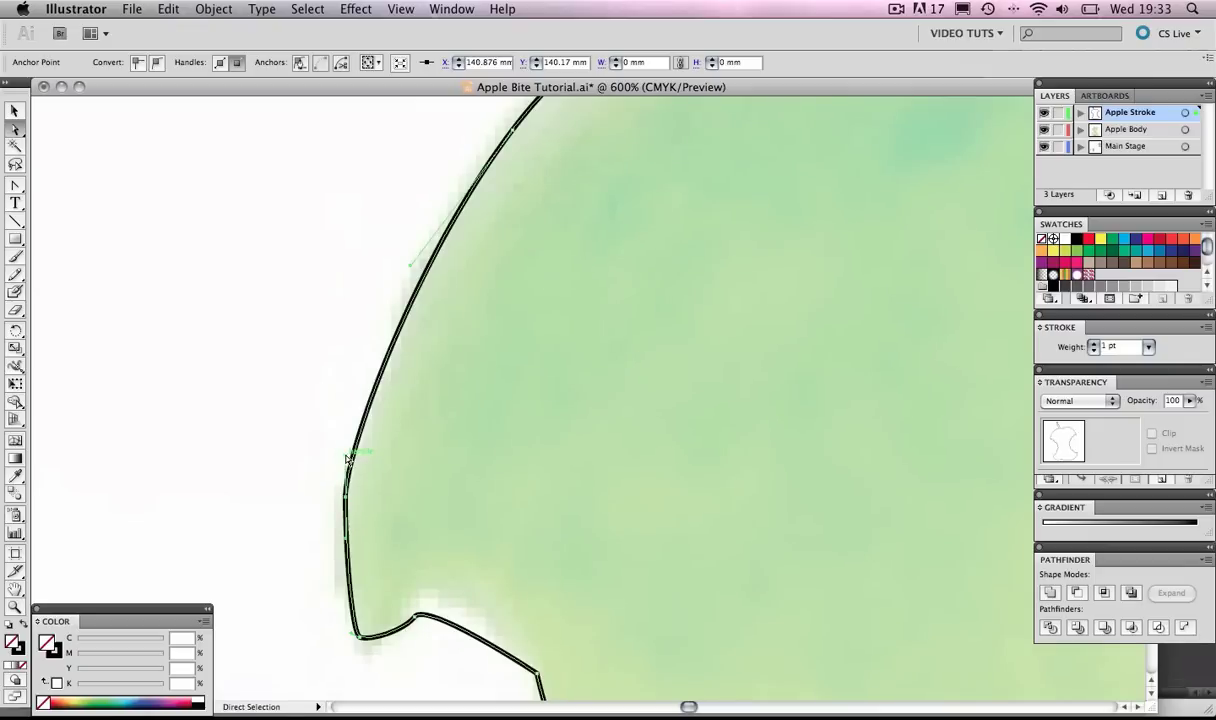
pyautogui.moveTo(348, 457); pyautogui.dragTo(348, 403)
# Pull the direction handle of the anchor left of the stem outward to round the outline into the stem base
pyautogui.press('space')
pyautogui.moveTo(664, 164); pyautogui.dragTo(321, 478)
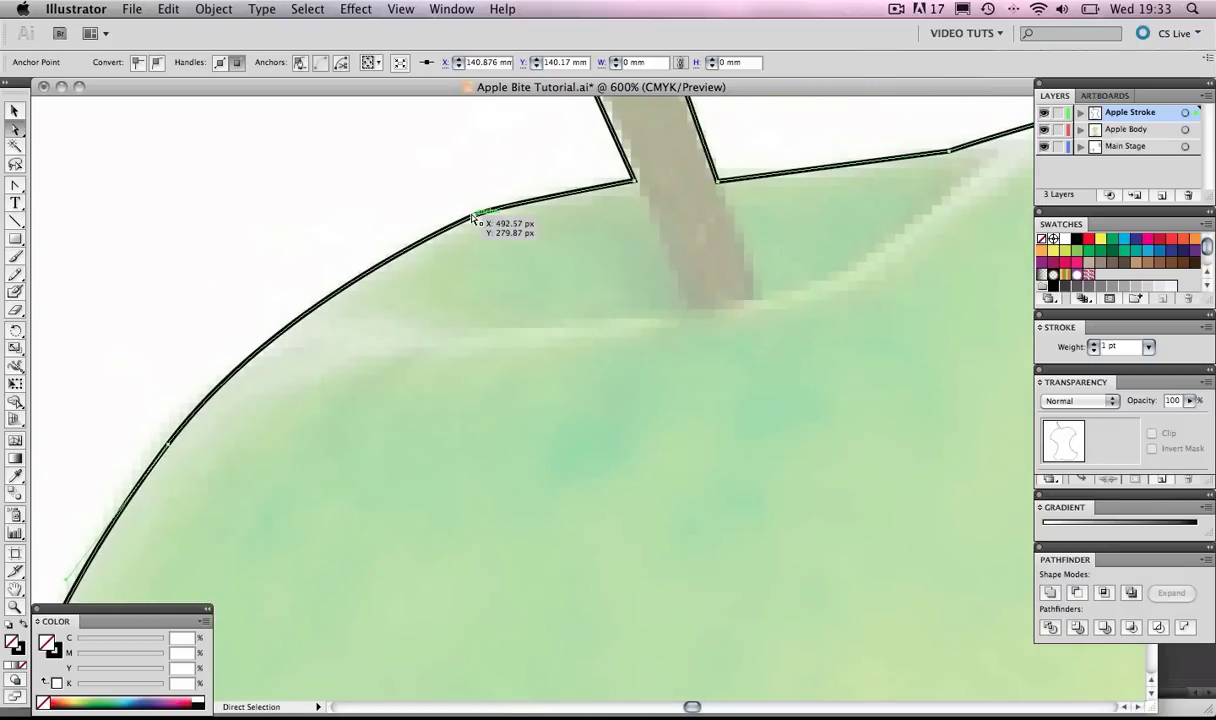
pyautogui.moveTo(472, 217); pyautogui.dragTo(521, 188)
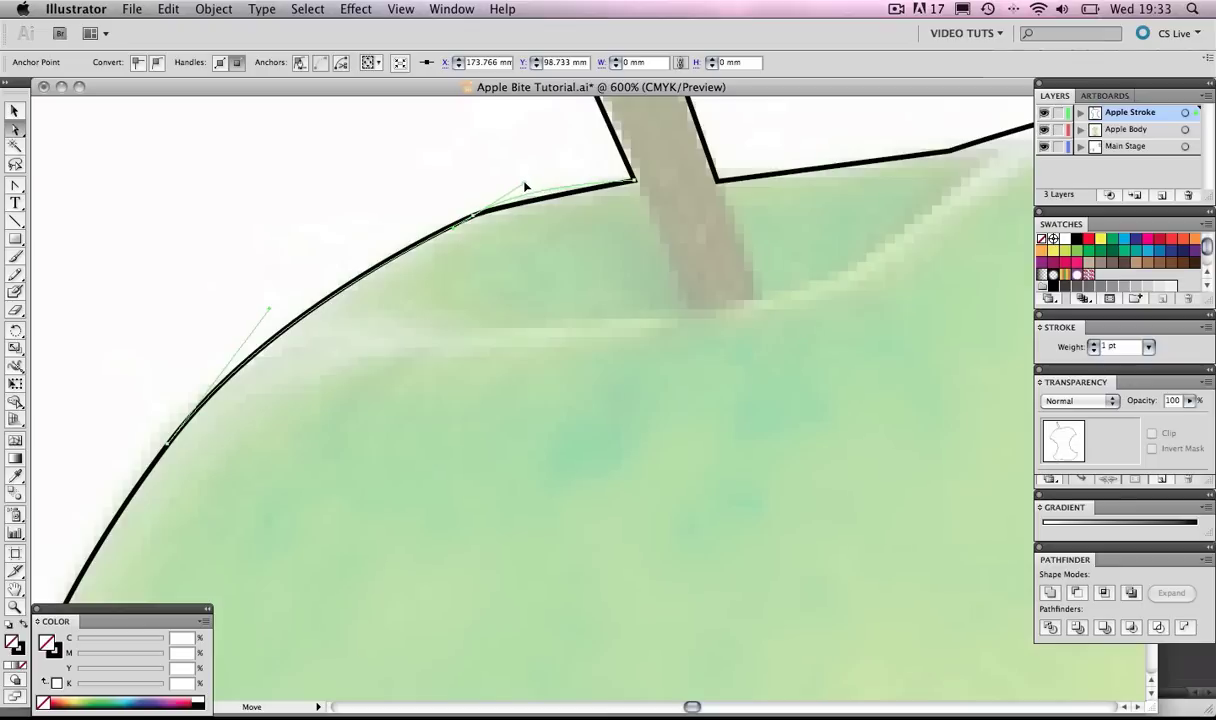
pyautogui.moveTo(524, 187); pyautogui.dragTo(527, 186)
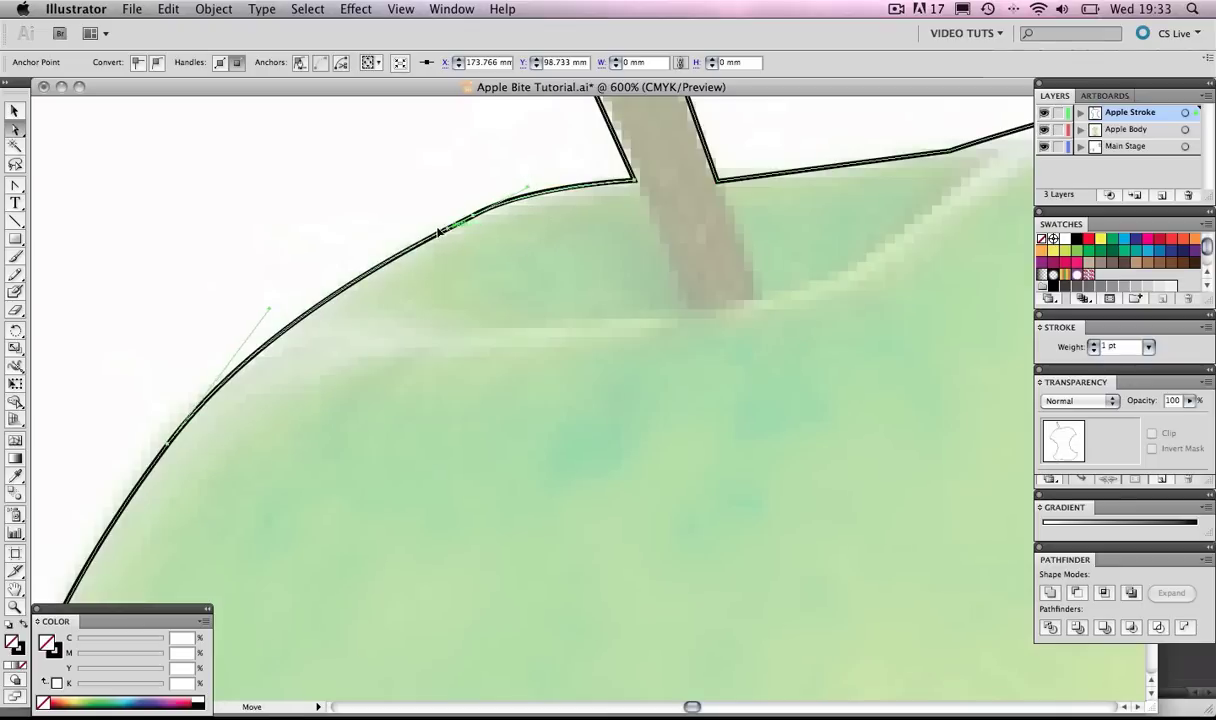
pyautogui.moveTo(532, 272); pyautogui.dragTo(481, 373)
# Deselect the apple outline, and switch the Apple Body layer's visibility off and back on to check the trace alone
pyautogui.press('super+0')
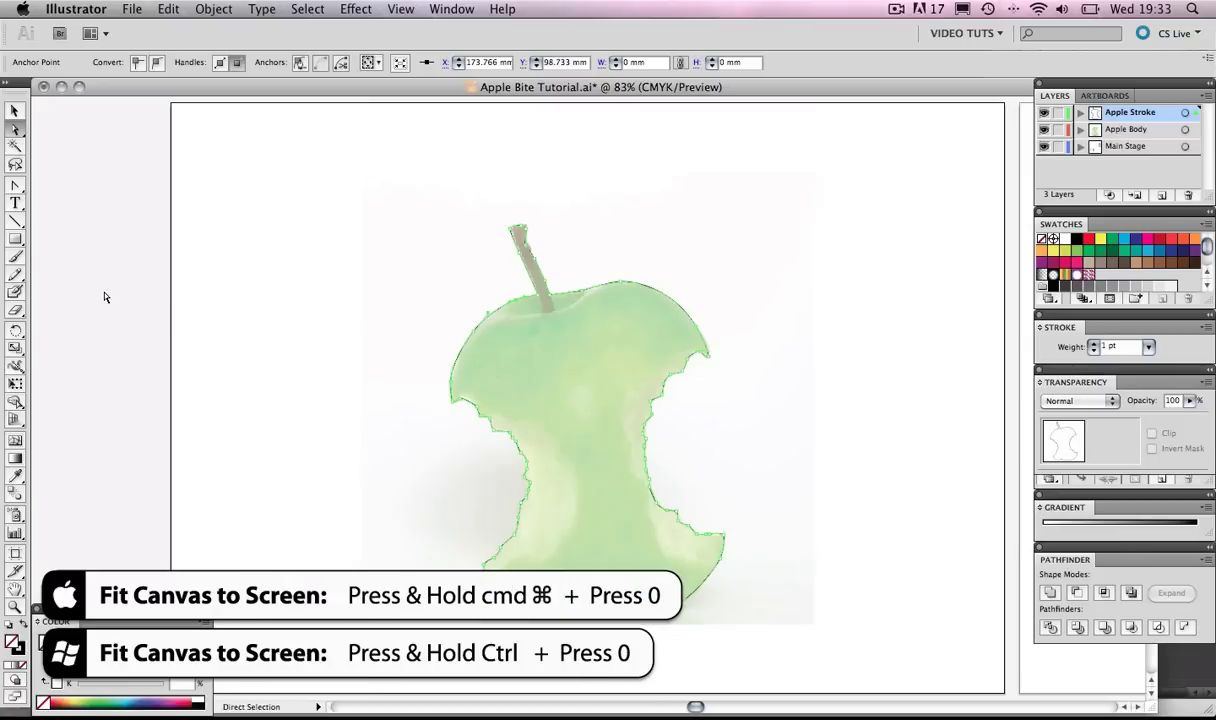
pyautogui.click(15, 111)
pyautogui.click(283, 170)
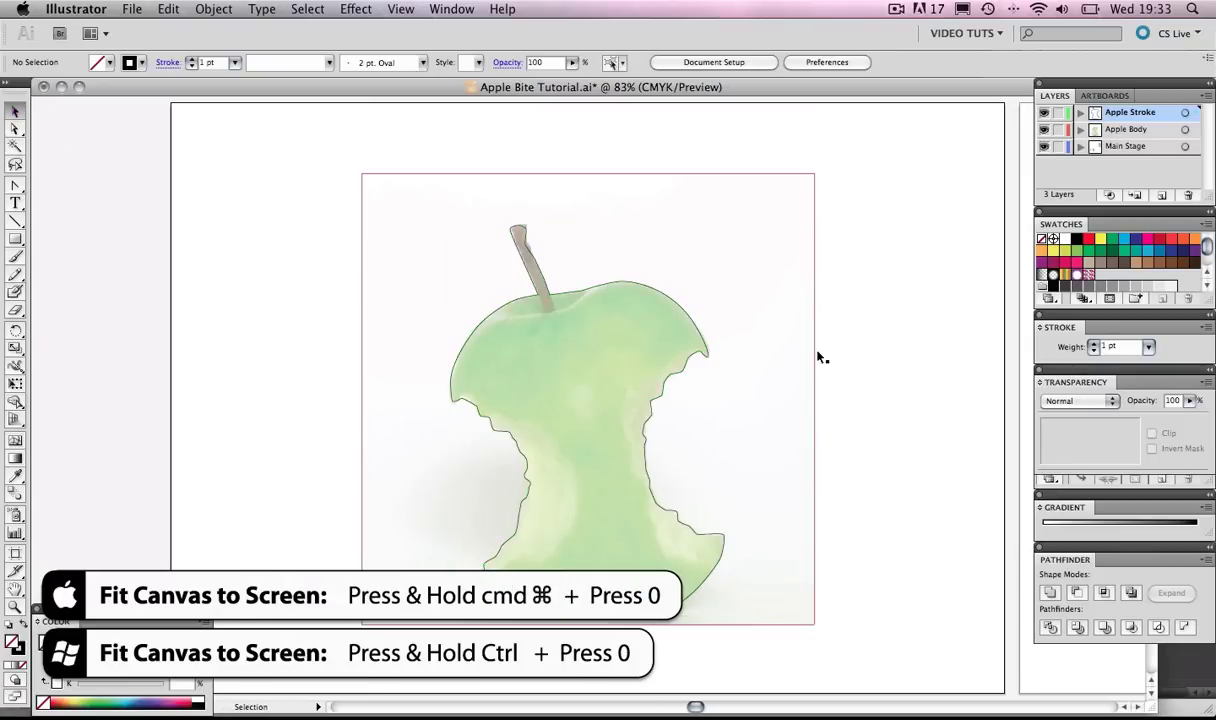
pyautogui.click(1044, 129)
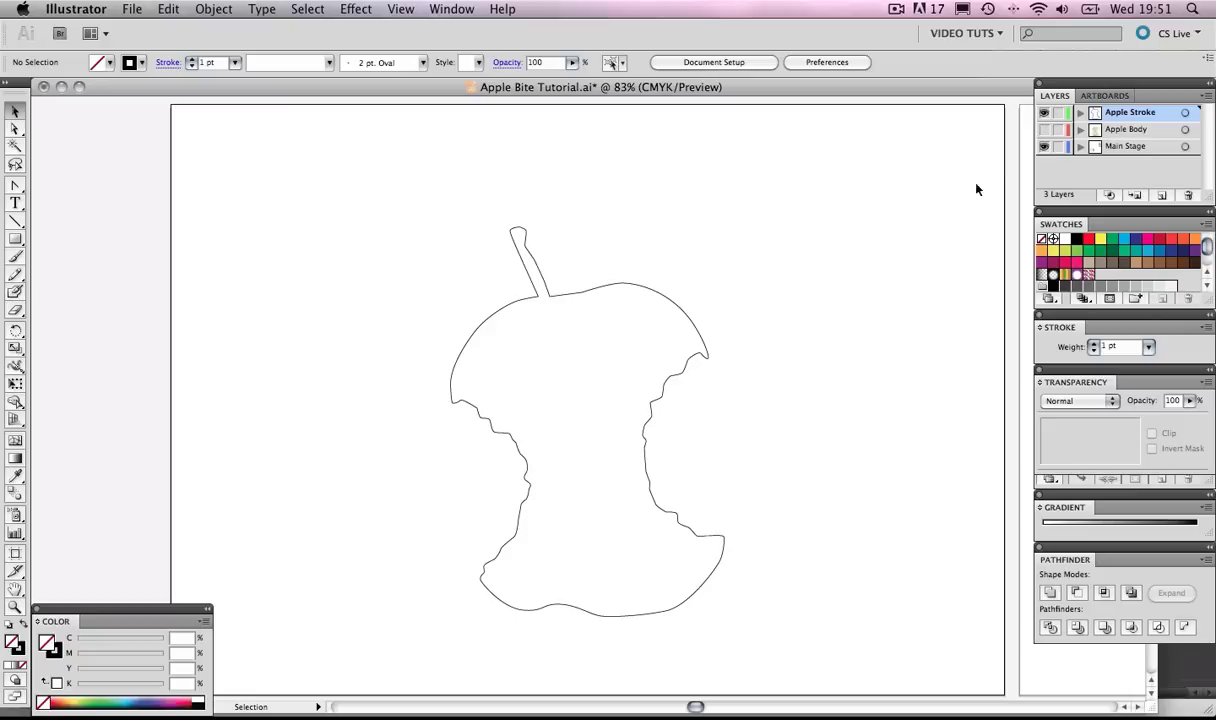
pyautogui.click(1043, 129)
# Examine the traced outline along both bites and the base up close against the photo, and as a whole
pyautogui.press('z')
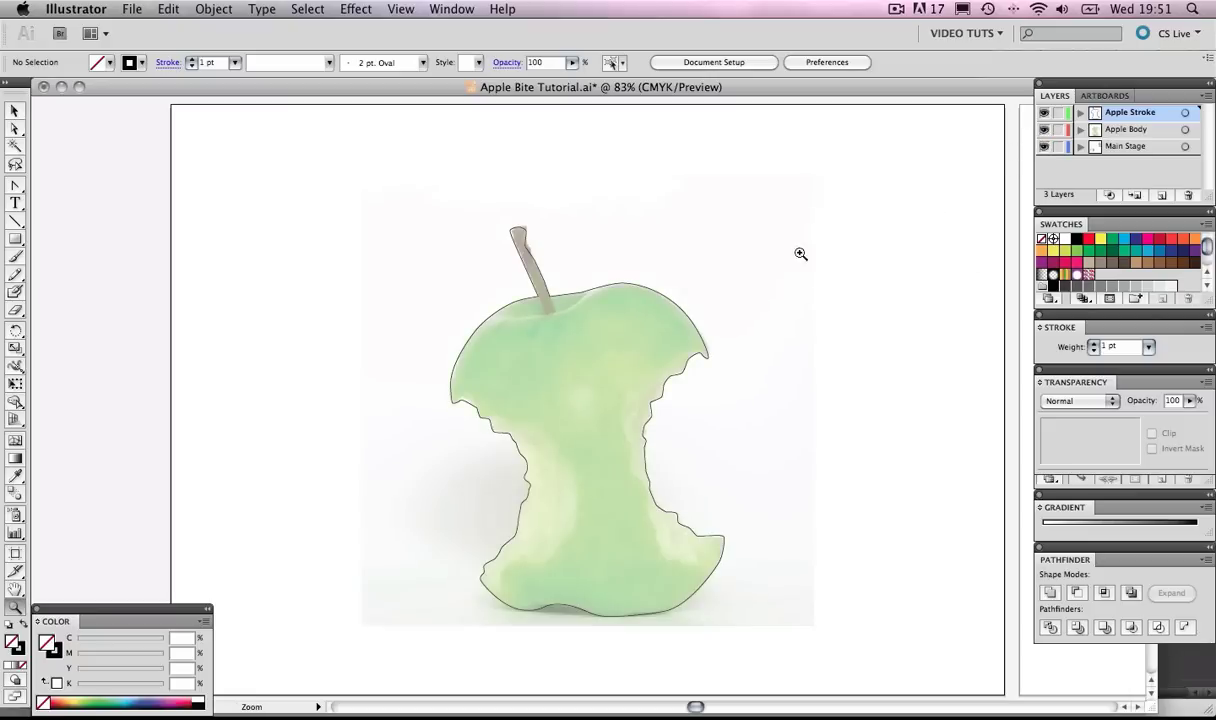
pyautogui.click(659, 459)
pyautogui.click(604, 402)
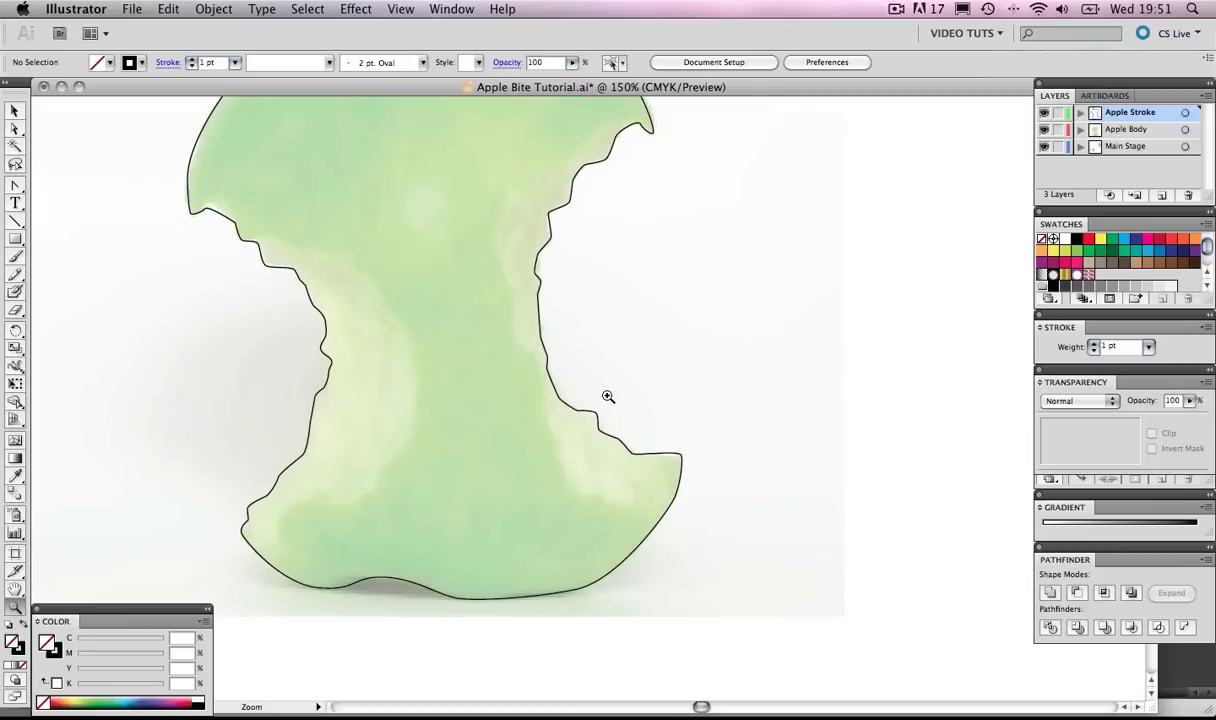
pyautogui.click(603, 400)
pyautogui.moveTo(494, 410); pyautogui.dragTo(668, 375)
pyautogui.moveTo(627, 250); pyautogui.dragTo(632, 271)
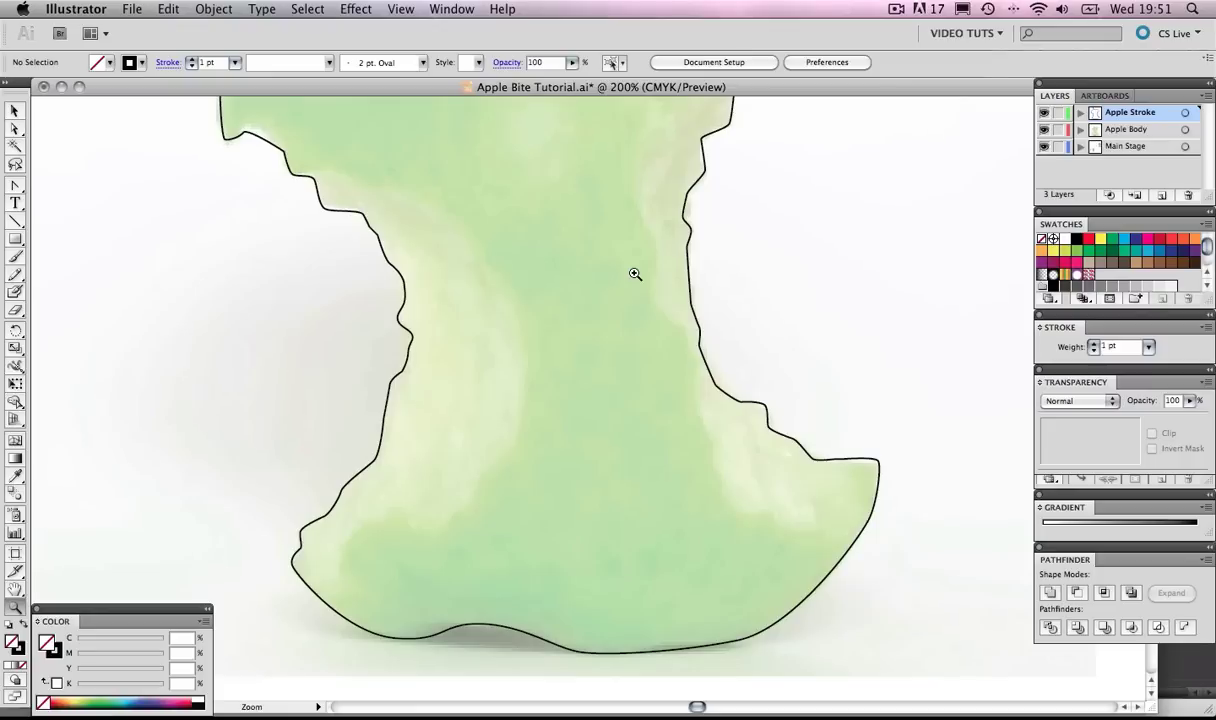
pyautogui.moveTo(776, 289); pyautogui.dragTo(673, 371)
pyautogui.click(15, 128)
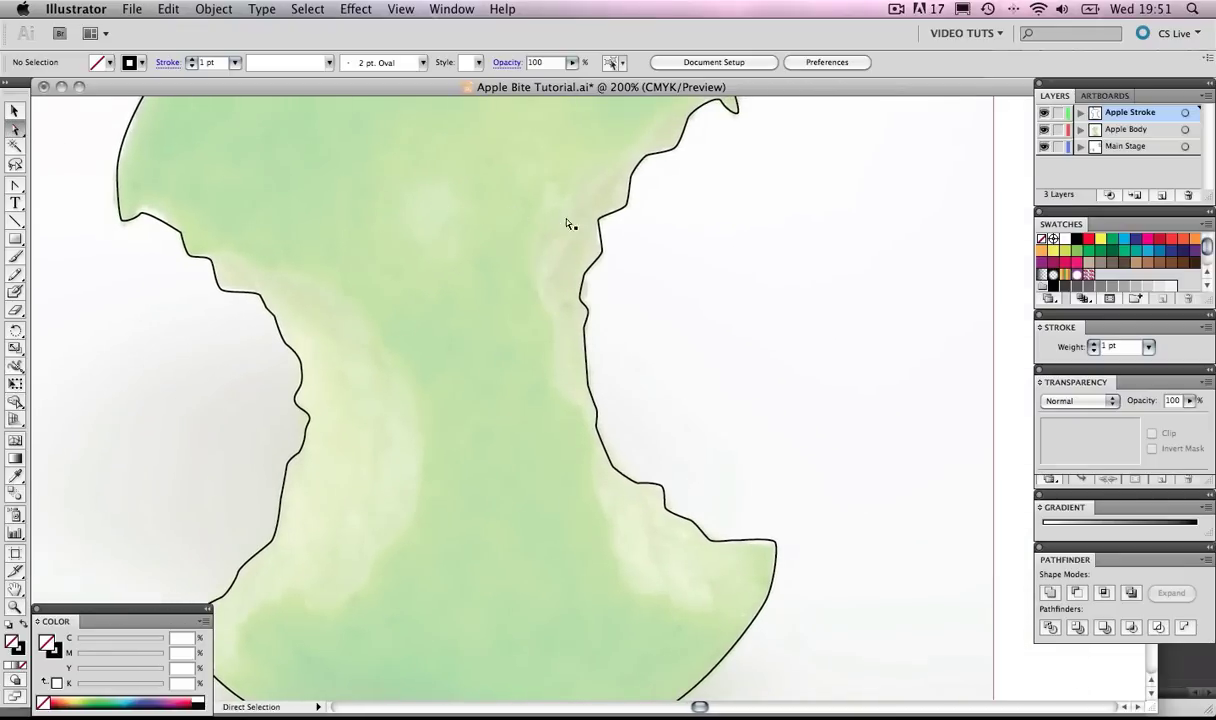
pyautogui.click(15, 184)
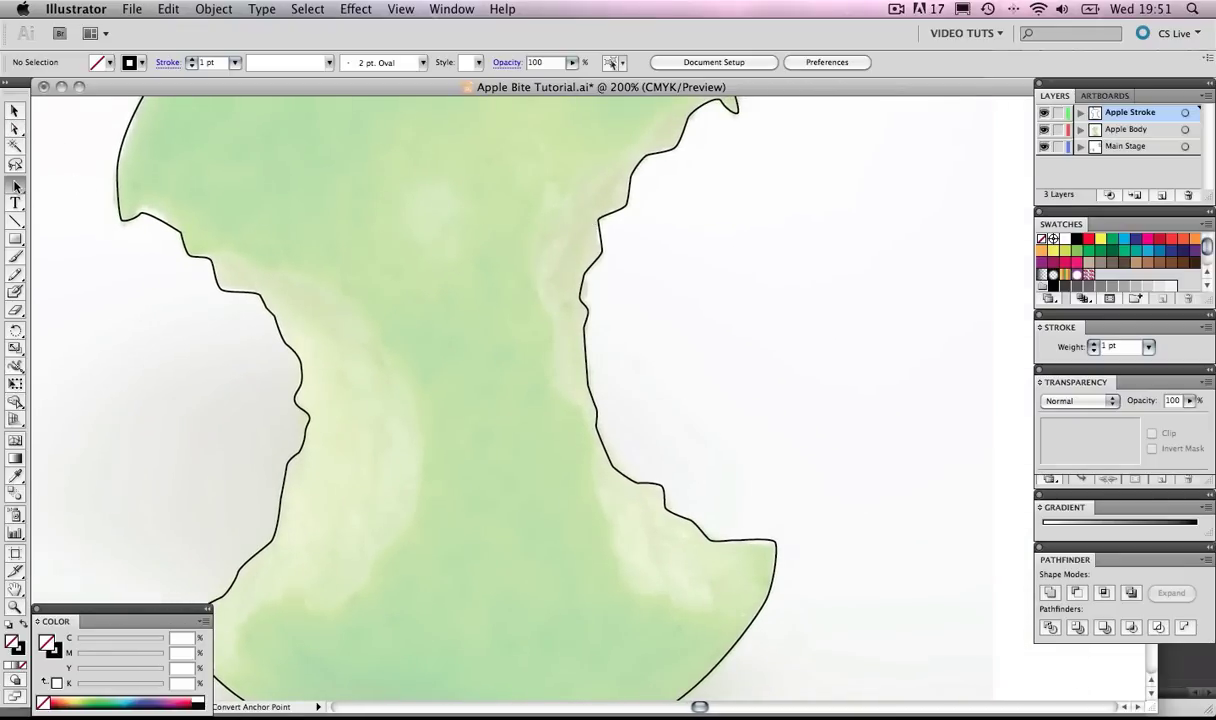
pyautogui.moveTo(27, 189); pyautogui.dragTo(122, 250)
pyautogui.press('z')
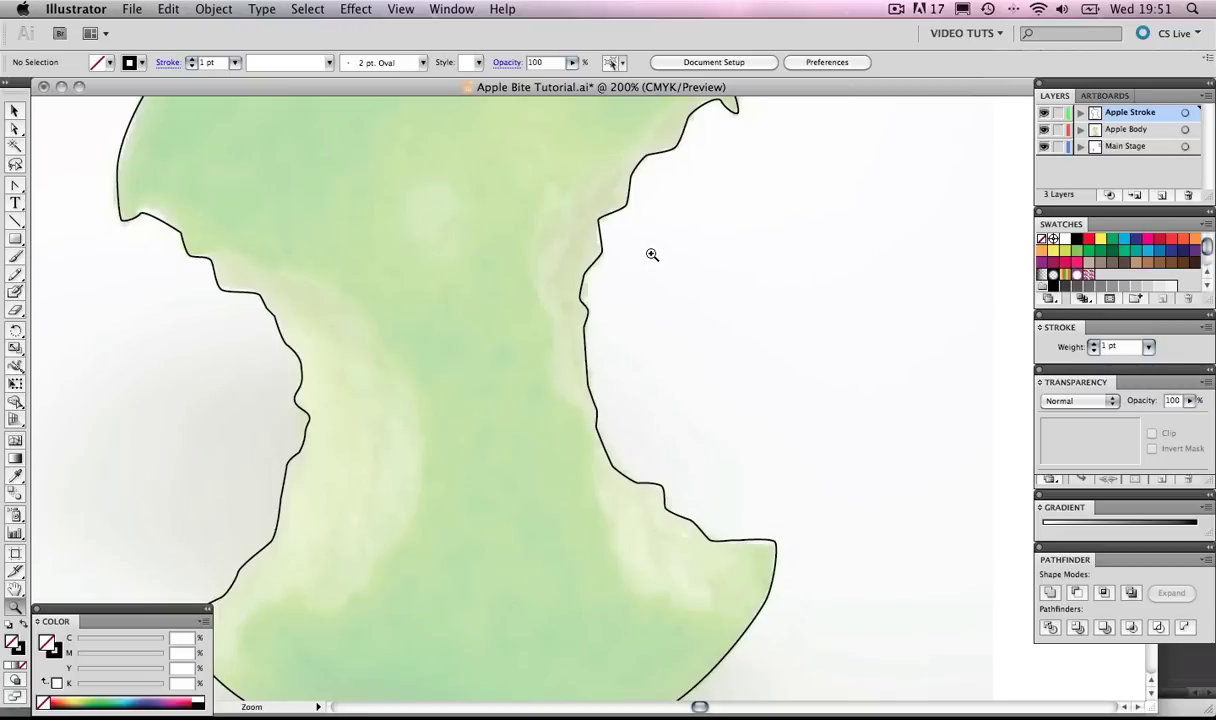
pyautogui.keyDown('alt'); pyautogui.click(655, 264); pyautogui.keyUp('alt')
pyautogui.keyDown('alt'); pyautogui.click(620, 311); pyautogui.keyUp('alt')
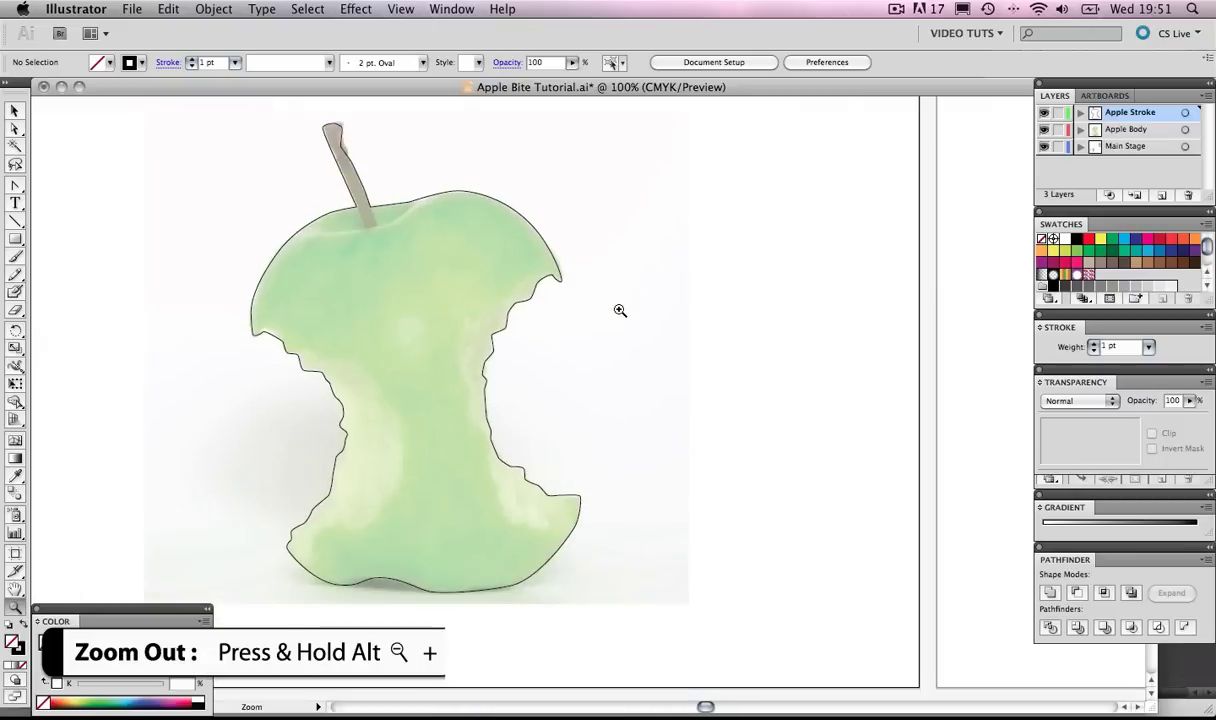
pyautogui.press('a')
pyautogui.keyDown('alt'); pyautogui.click(620, 316); pyautogui.keyUp('alt')
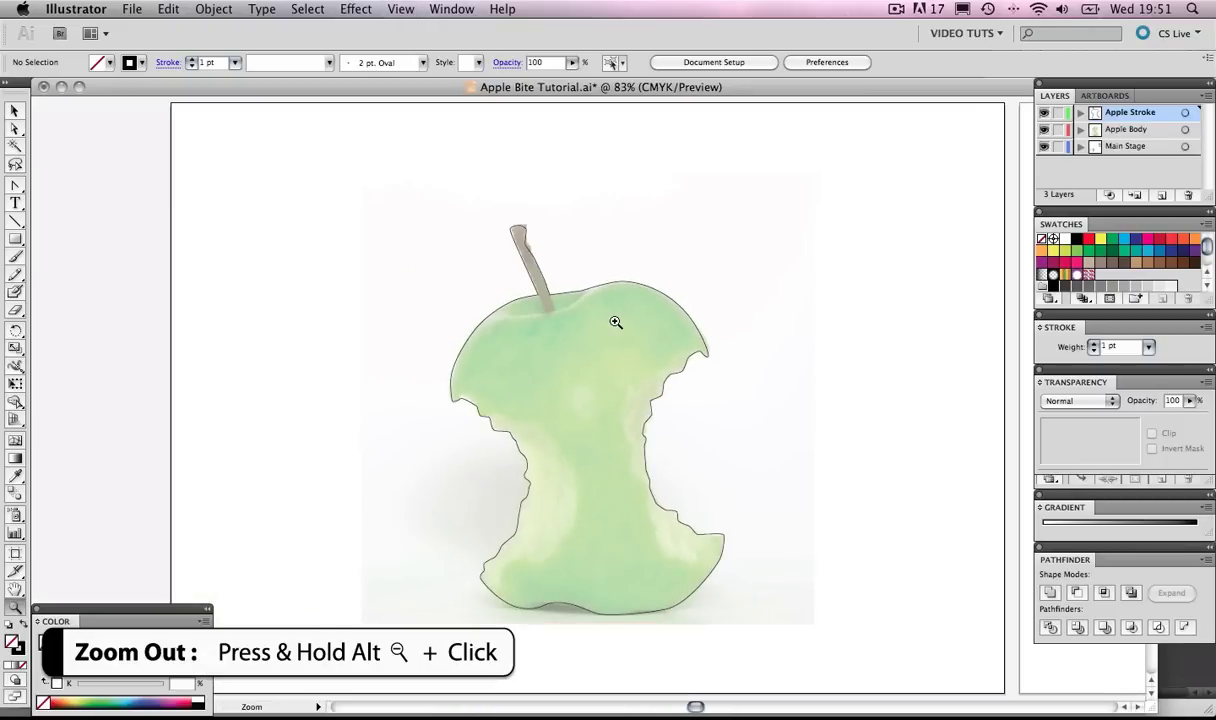
# Bring Artboard 2 into view to look at the finished apple illustration beside the reference photo
pyautogui.press('v')
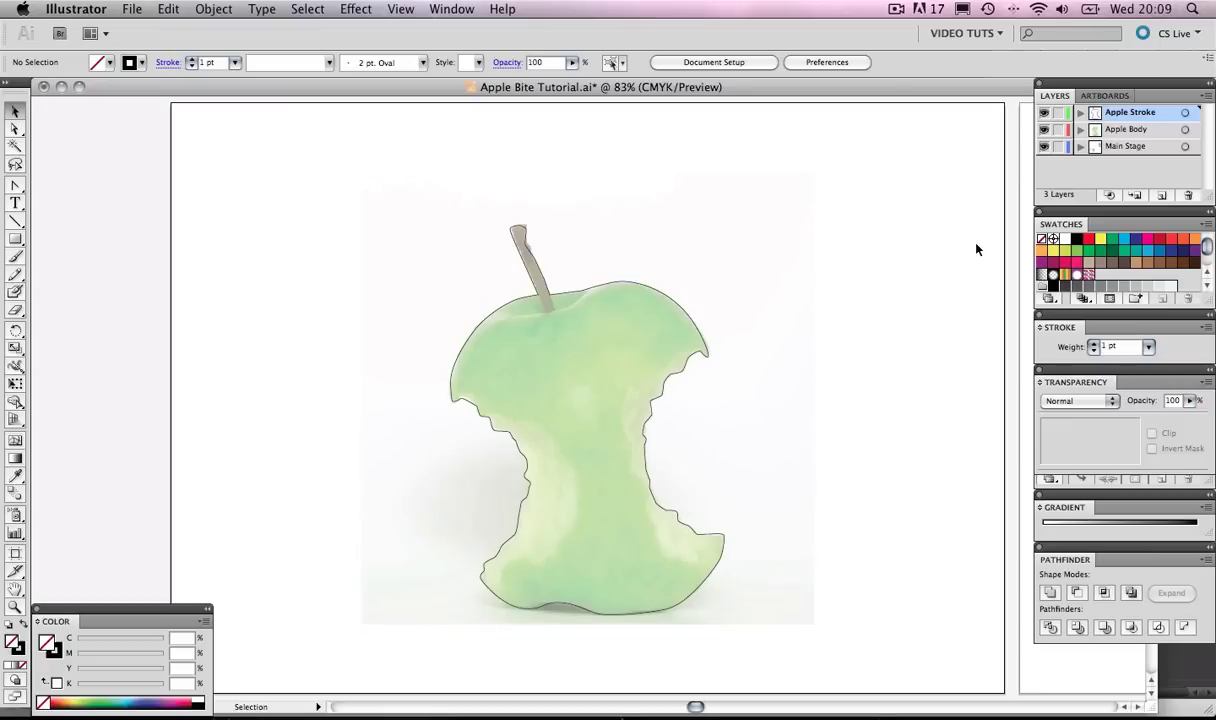
pyautogui.click(1102, 96)
pyautogui.doubleClick(1084, 129)
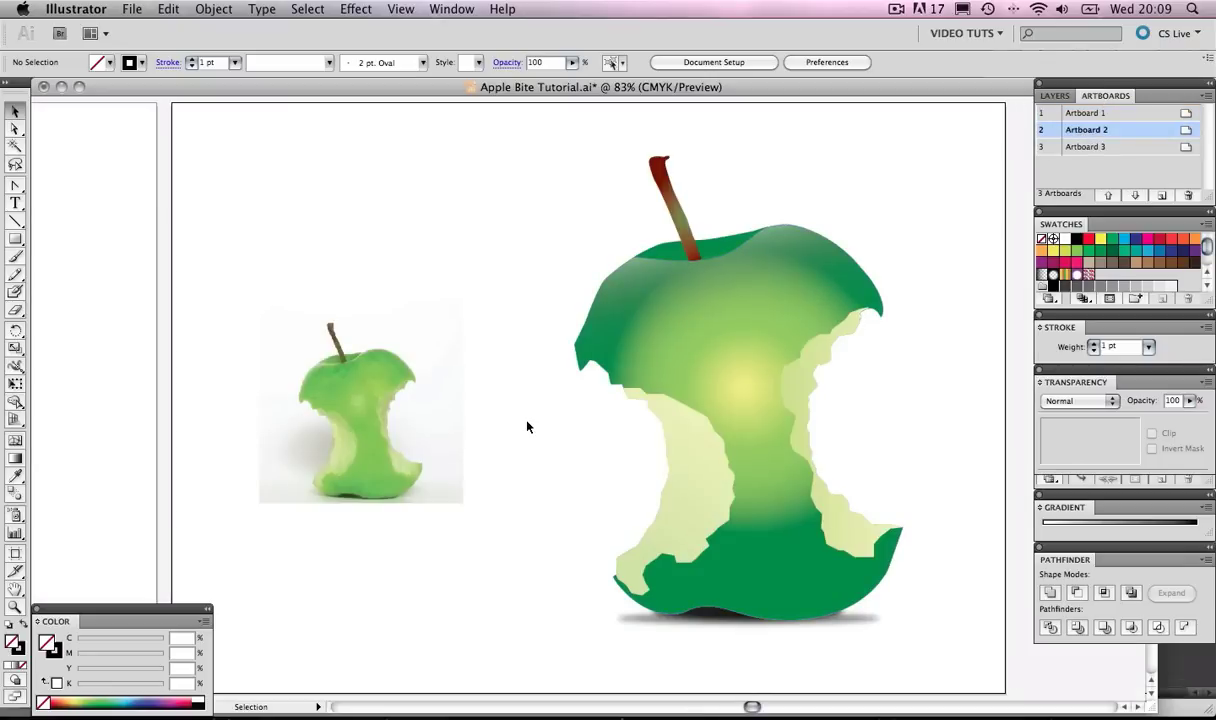